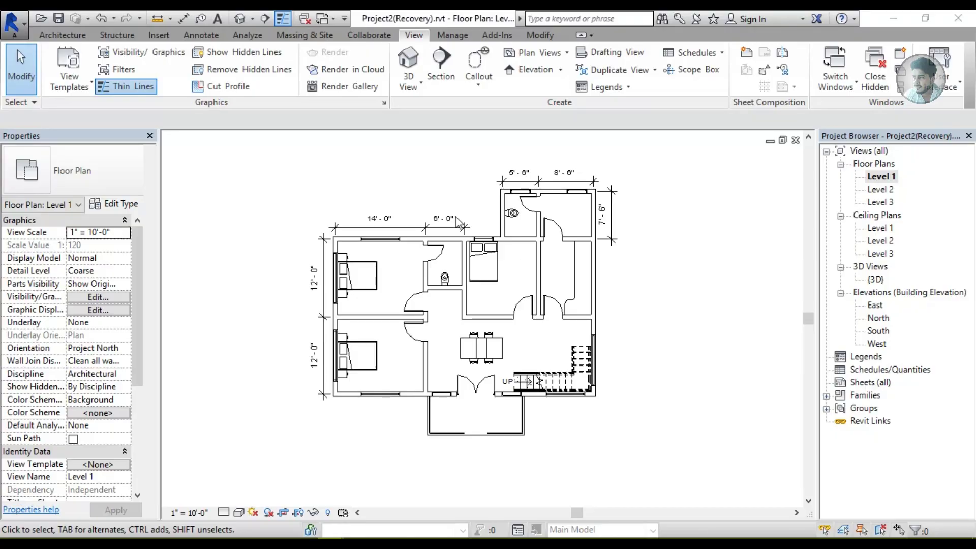
- Start a new sheet from Sheets (all) and browse to load another titleblock family
scroll(440, 340, "up", 2)
middle_click_drag(307, 305, 361, 316)
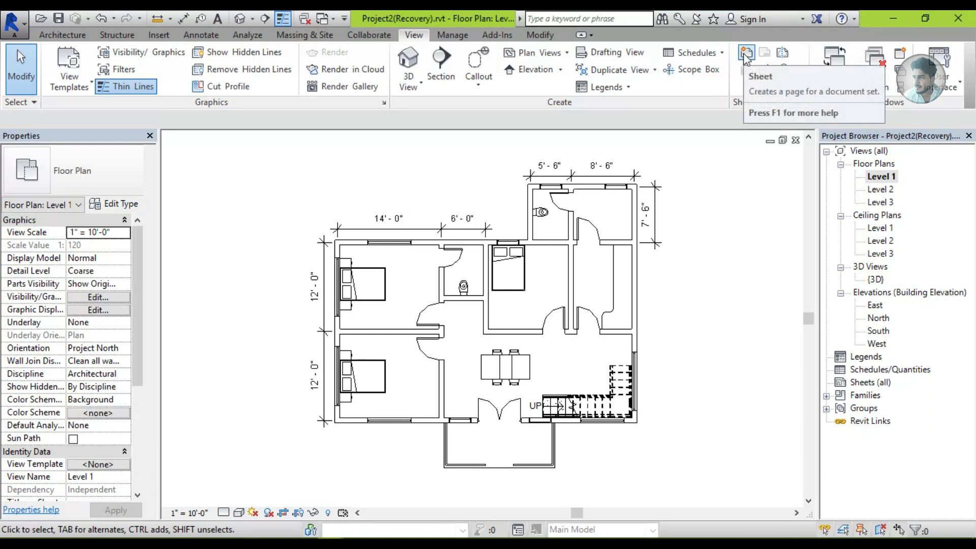
left_click(862, 384)
right_click(863, 385)
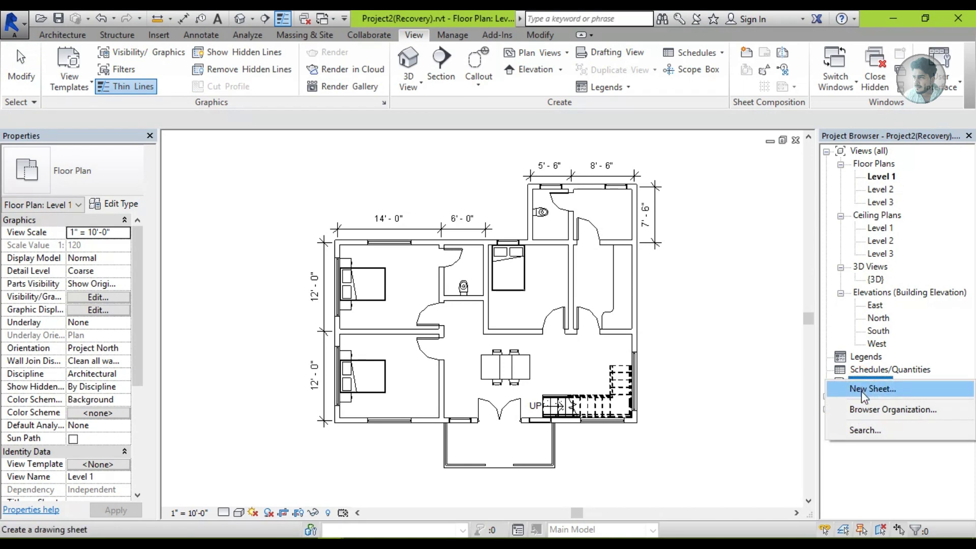
left_click(861, 392)
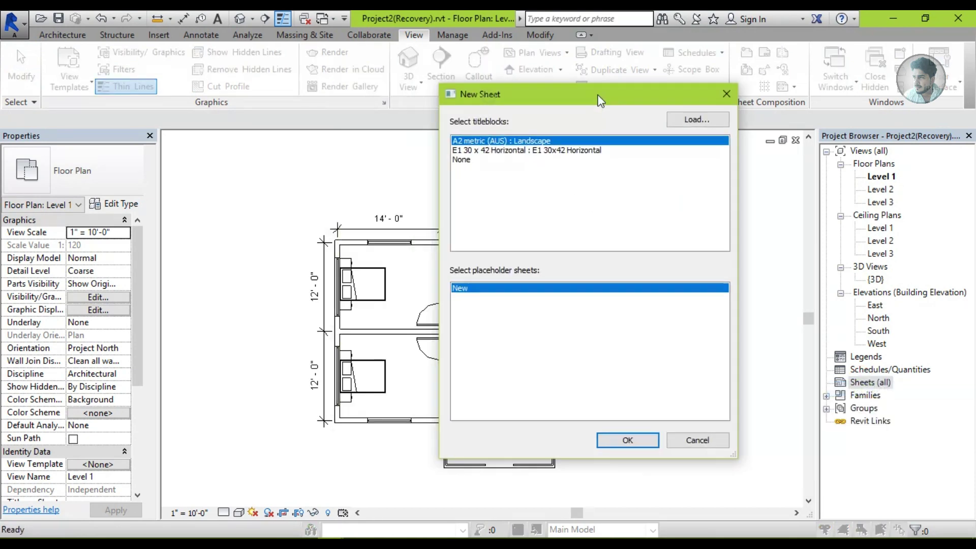
left_click_drag(599, 95, 675, 81)
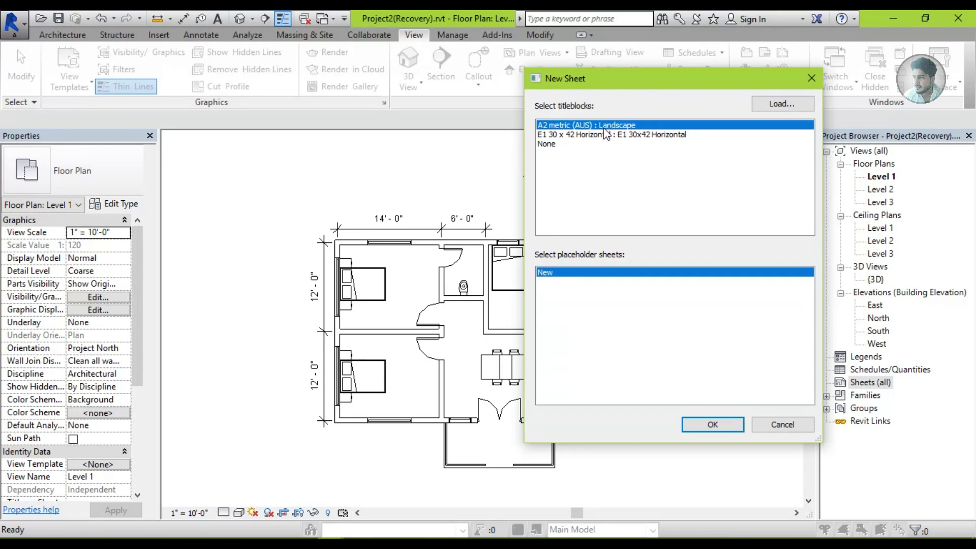
left_click(776, 108)
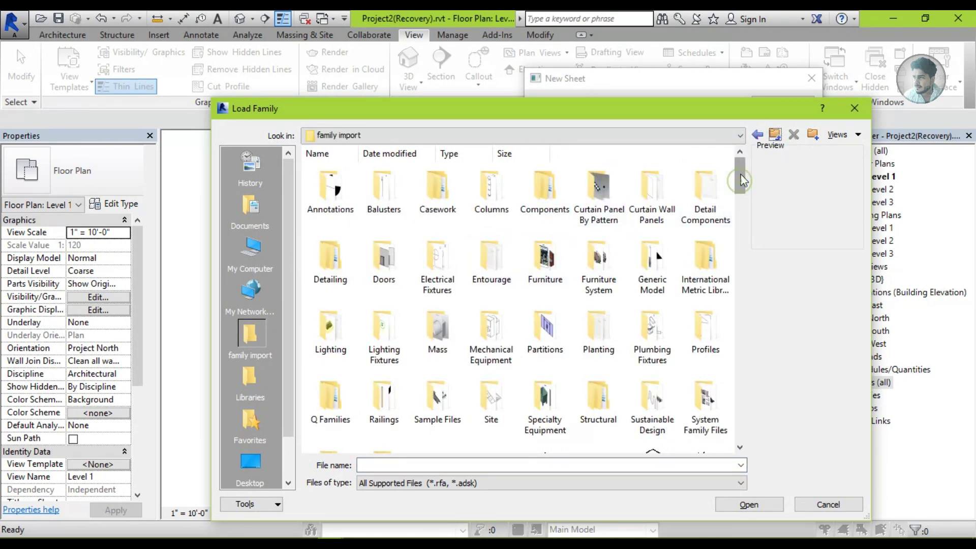
- Open the Titleblocks folder and preview the A0, A1, A2, A3 and A4 titleblocks
left_click_drag(740, 182, 740, 207)
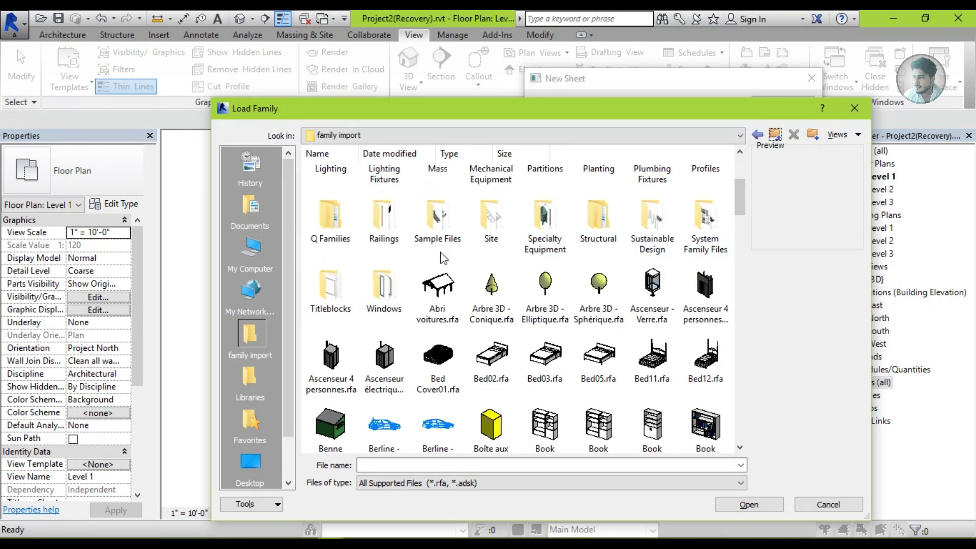
double_click(339, 289)
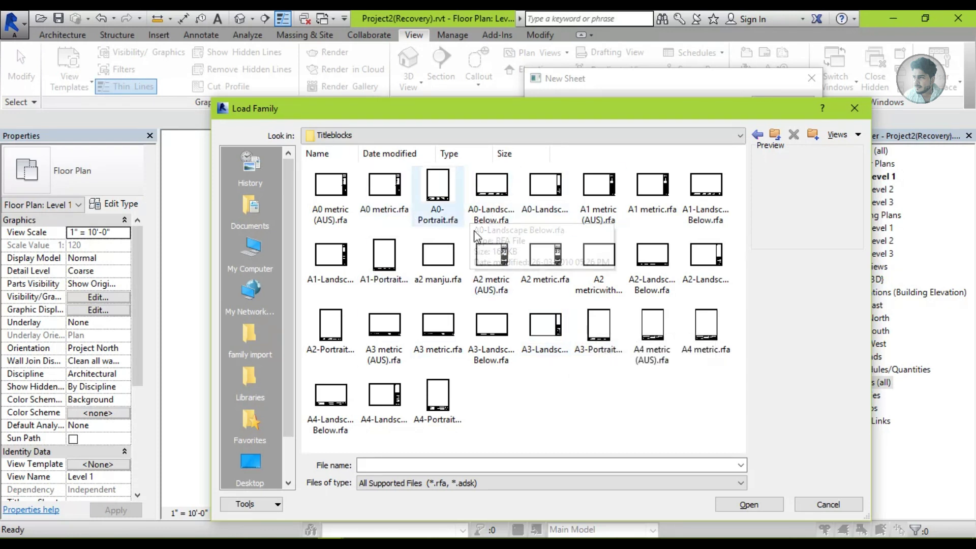
left_click(336, 211)
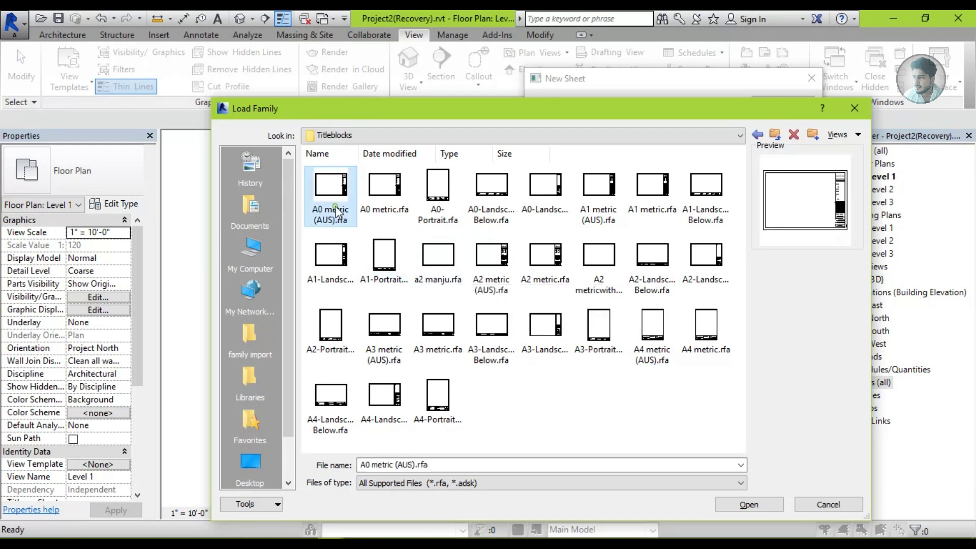
left_click(386, 209)
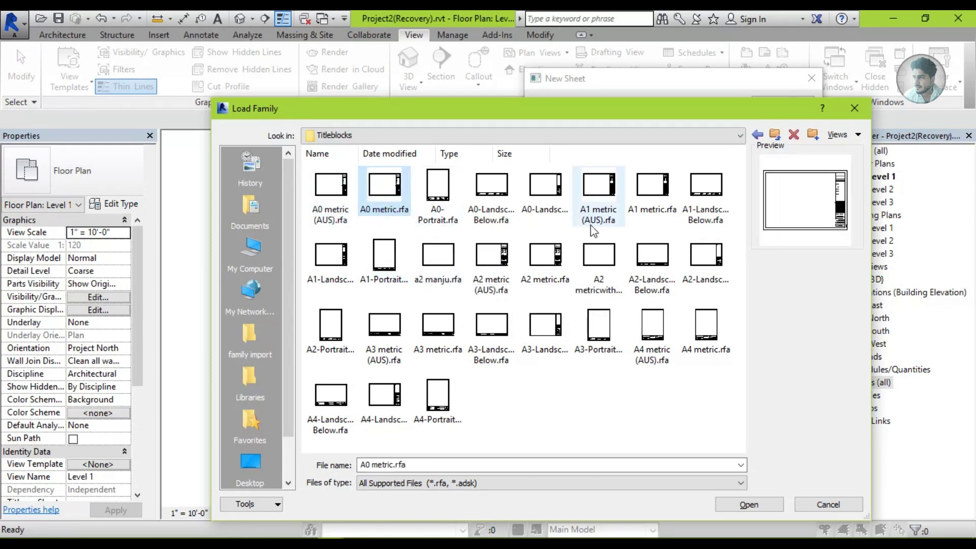
left_click(590, 216)
left_click(591, 278)
left_click(560, 336)
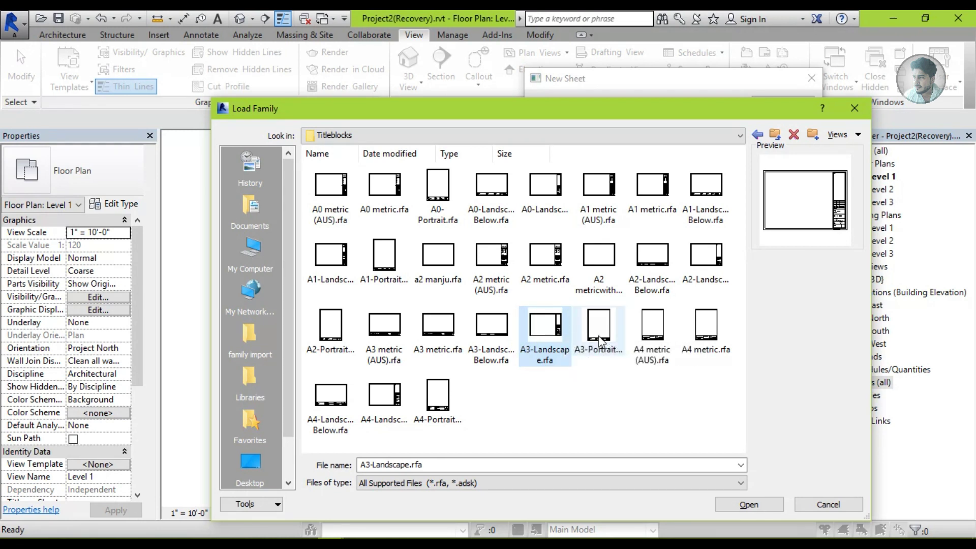
left_click(388, 391)
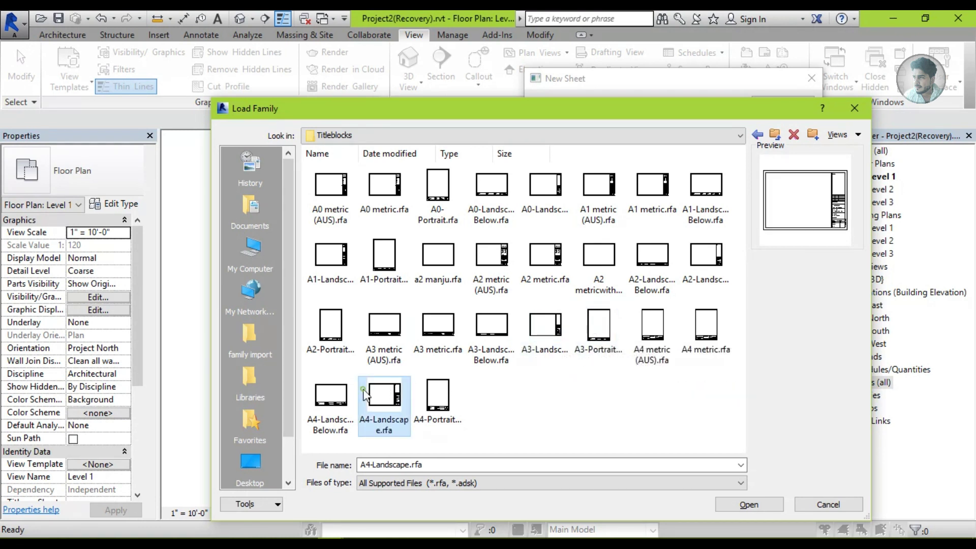
left_click(331, 396)
- Load A2 metric.rfa and create the new sheet with that titleblock
left_click(389, 267)
left_click(495, 265)
left_click(558, 279)
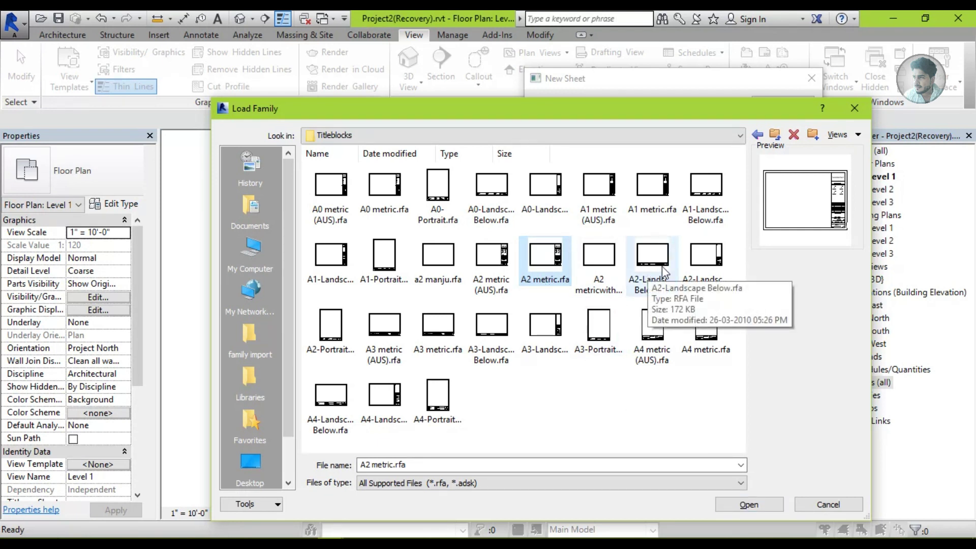
mouse_move(545, 263)
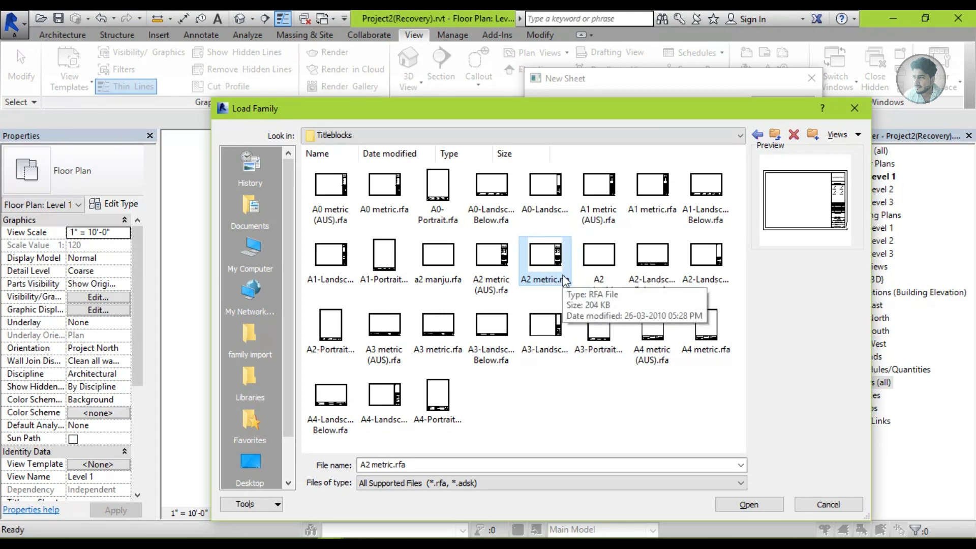
left_click(749, 505)
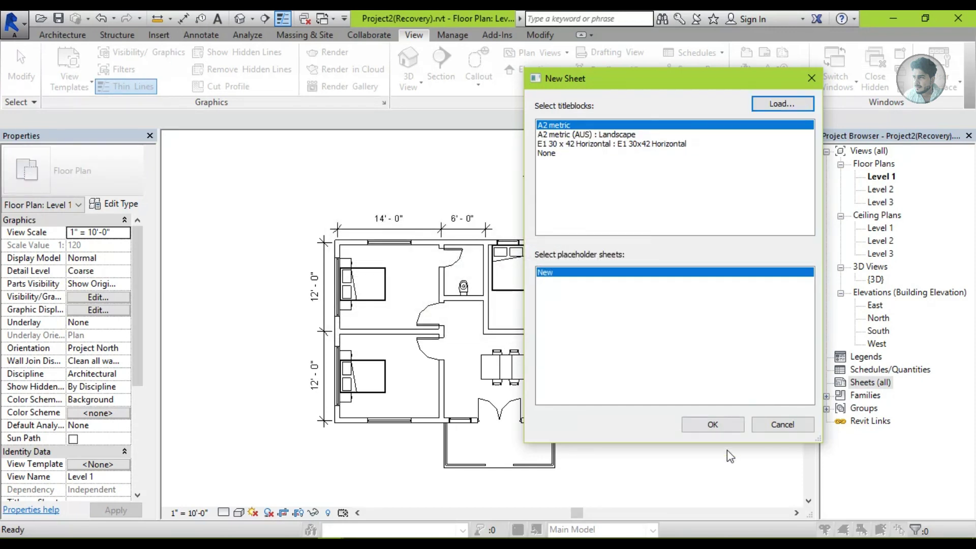
left_click(713, 425)
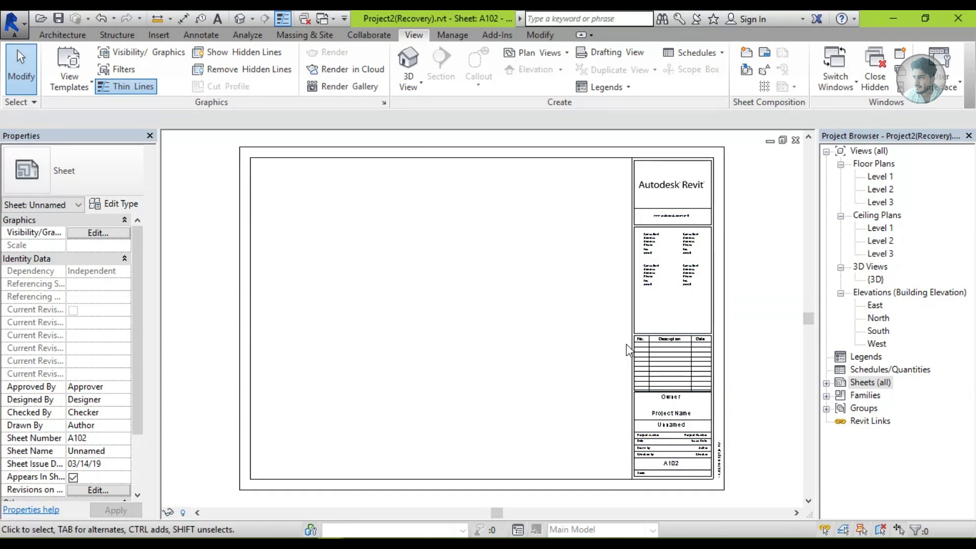
- Select the sheet's title block and enter the sheet name in Properties
scroll(722, 458, "up", 2)
scroll(717, 460, "up", 3)
scroll(712, 460, "up", 2)
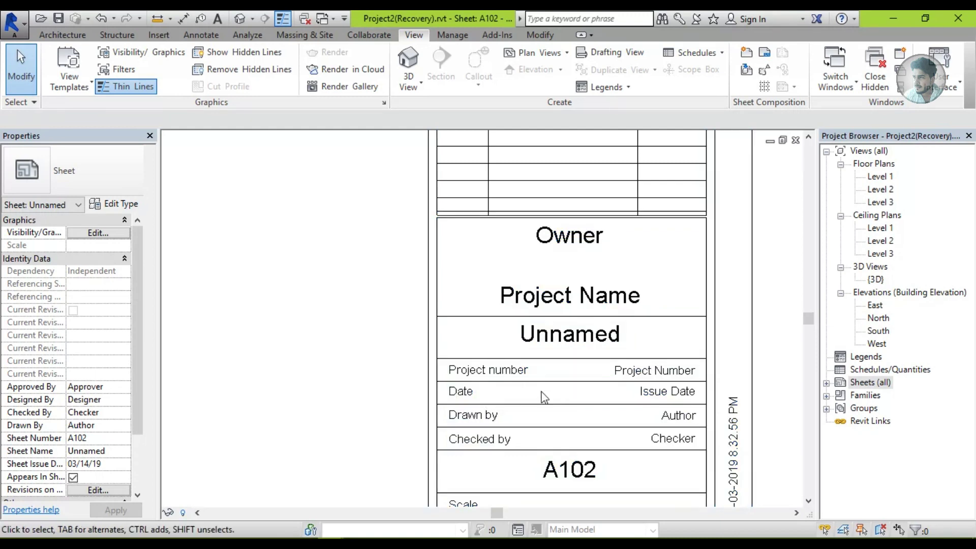
left_click(519, 325)
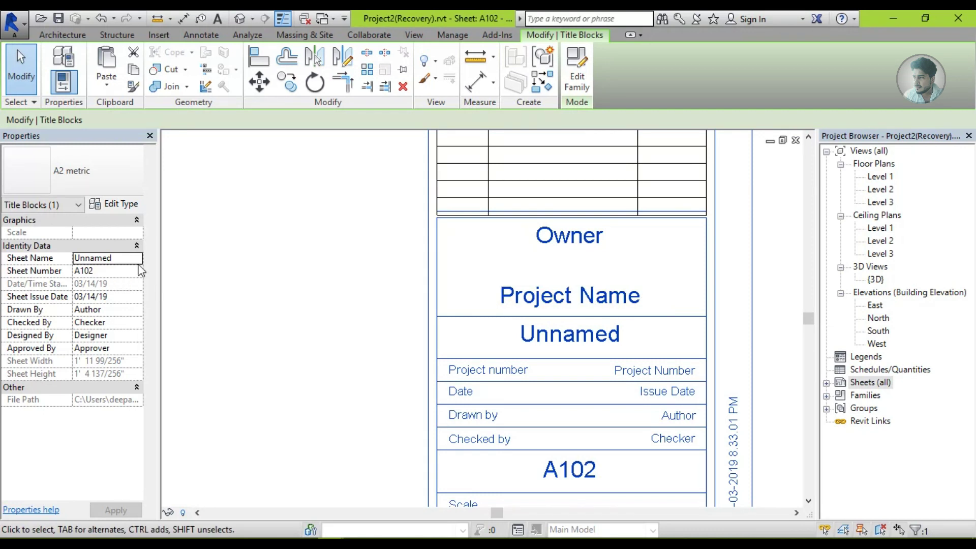
left_click(136, 258)
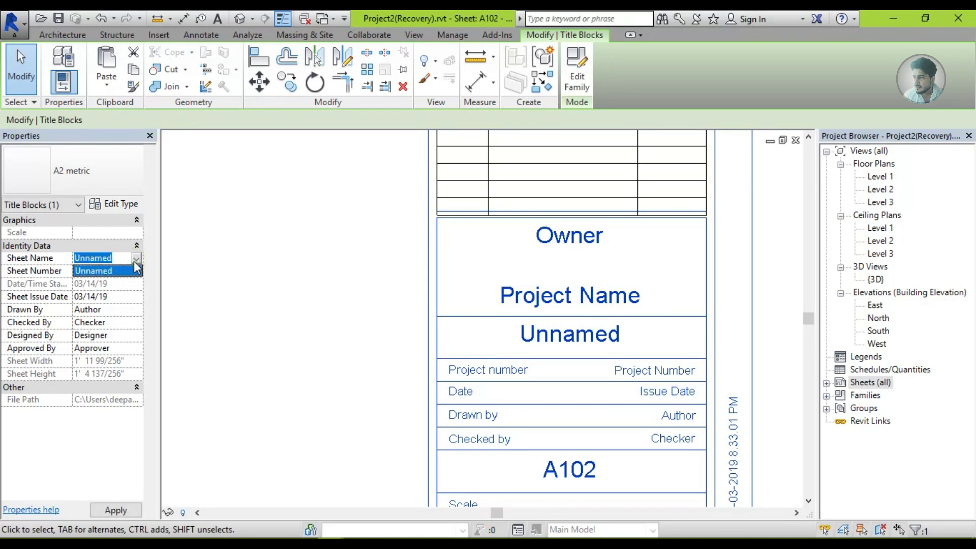
left_click(129, 260)
type("deepak verma")
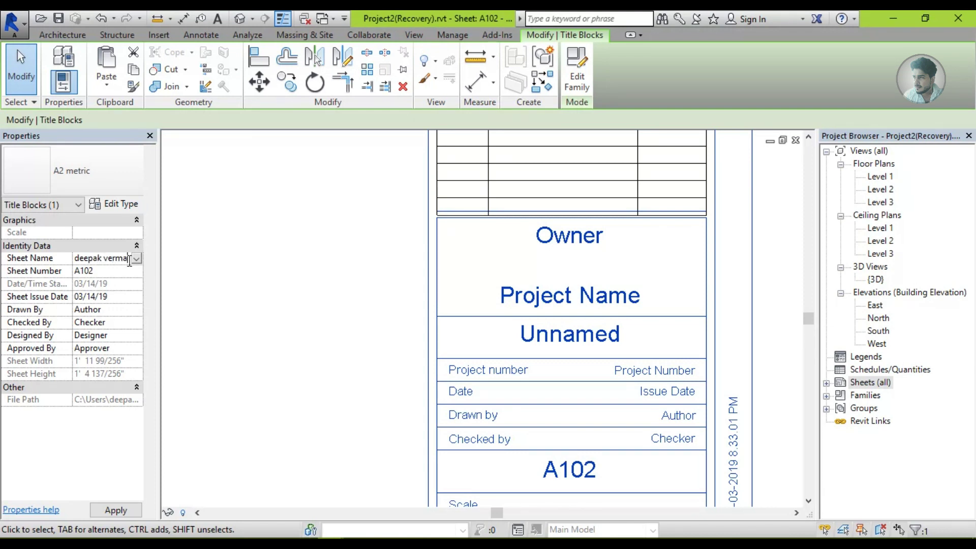
type("D")
left_click(102, 271)
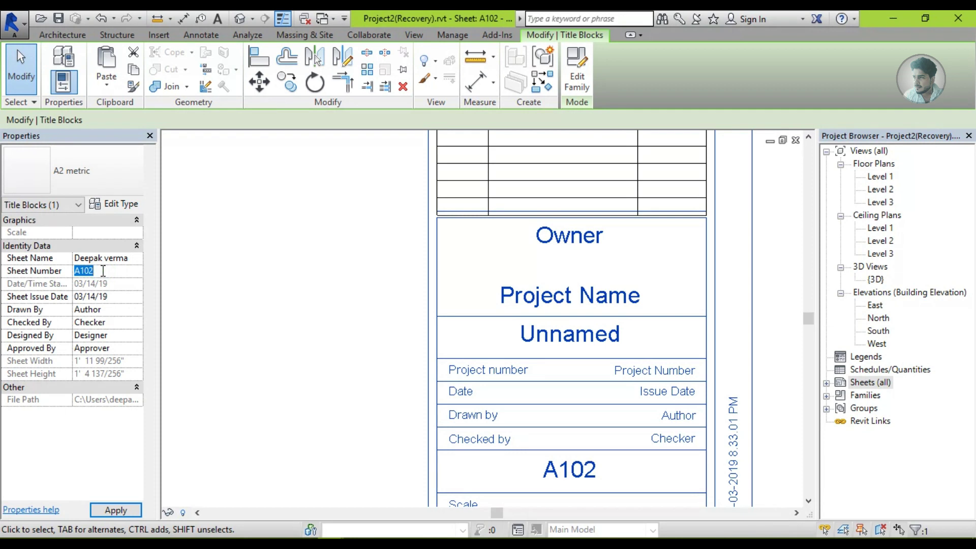
- Set sheet number to A2 and Drawn By to the author's name, then apply
type("a2")
double_click(103, 270)
left_click(120, 309)
type("D")
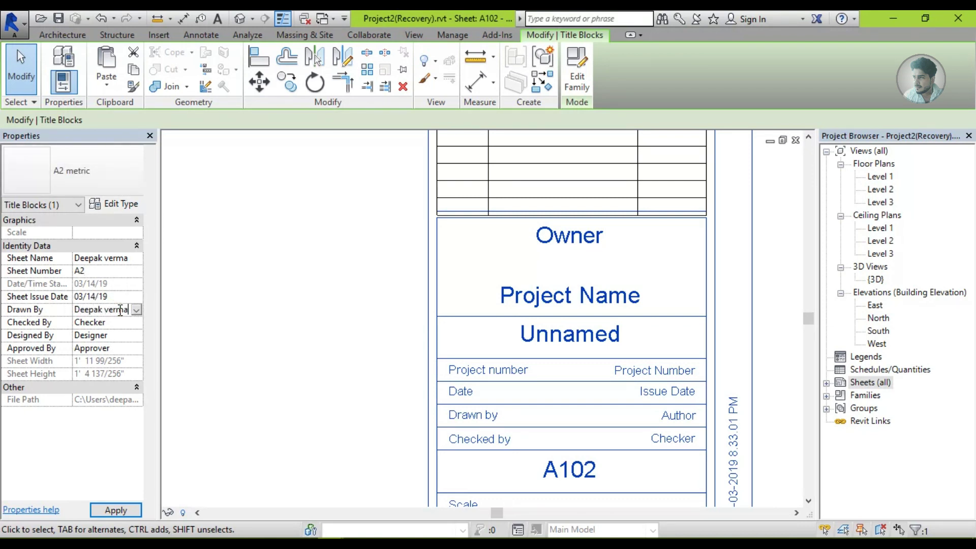
key("Tab")
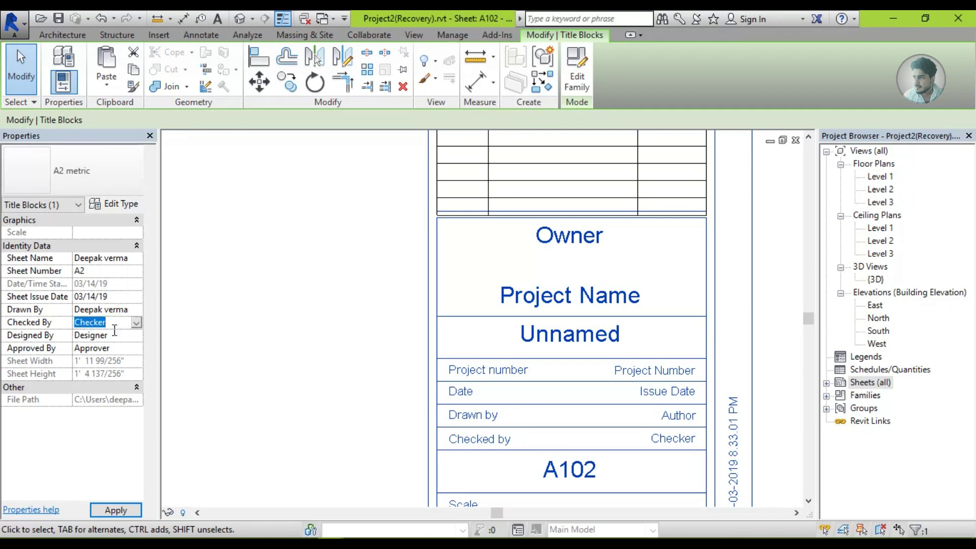
left_click(114, 336)
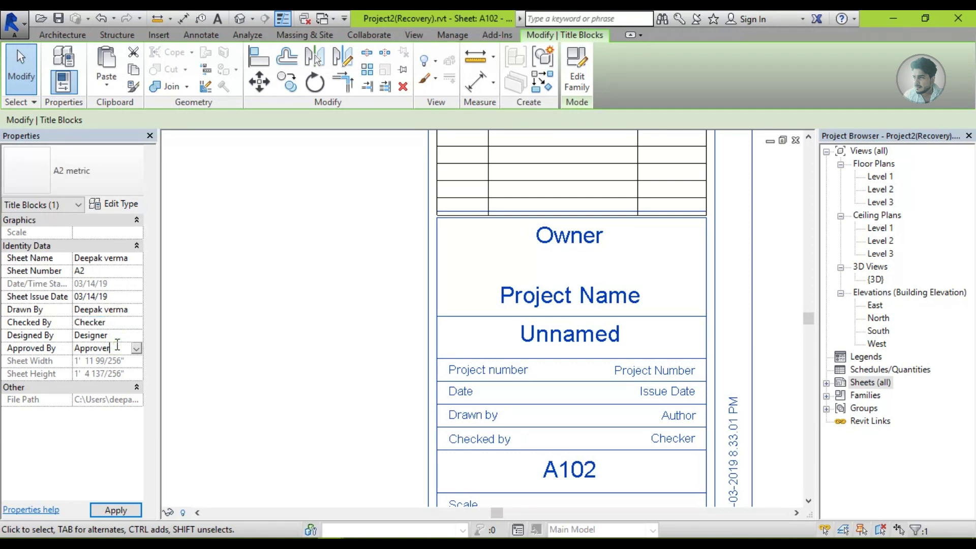
left_click(131, 506)
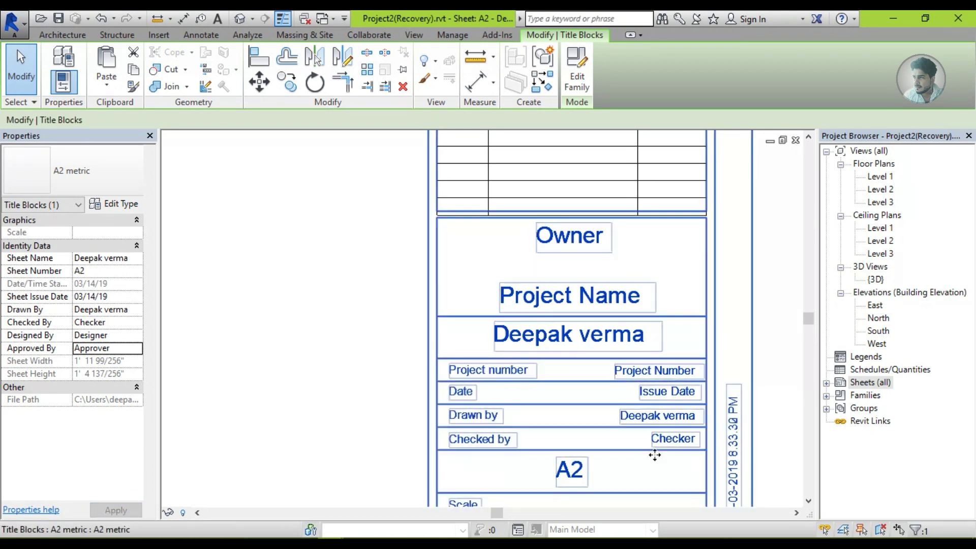
scroll(644, 371, "down", 3)
- Inspect the whole A2 metric title block, then open it with Edit Family
scroll(644, 370, "down", 3)
middle_click_drag(622, 327, 622, 386)
scroll(620, 244, "down", 2)
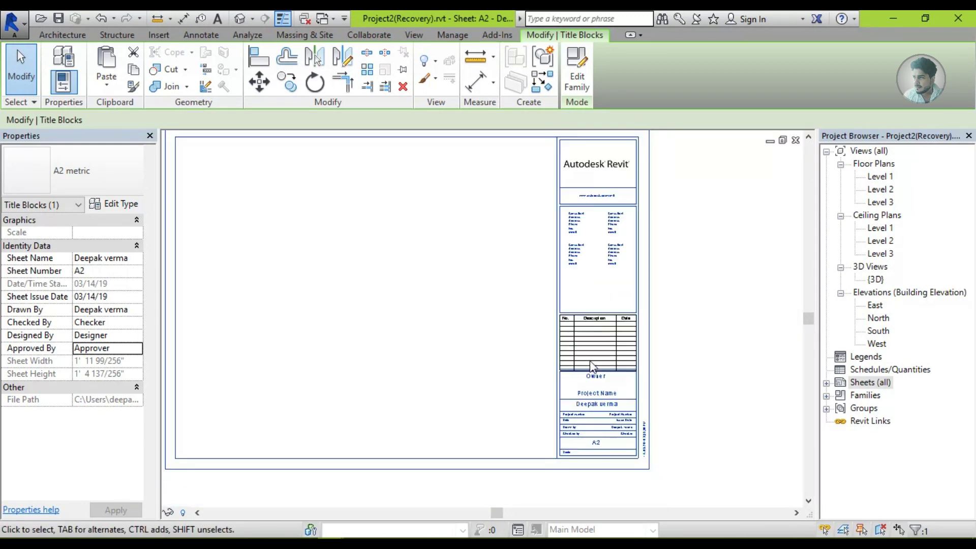
scroll(619, 239, "down", 1)
scroll(619, 238, "up", 2)
scroll(618, 218, "up", 2)
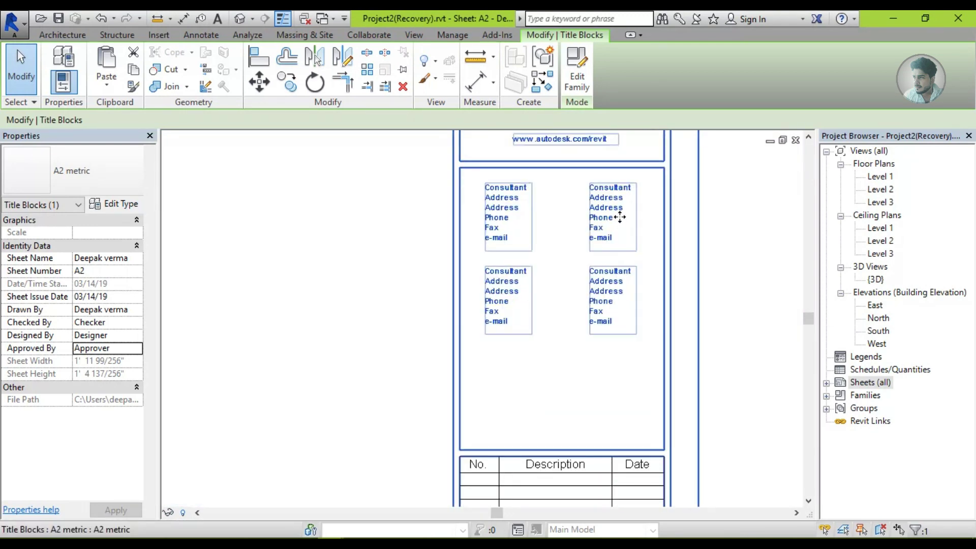
scroll(619, 214, "up", 2)
scroll(529, 382, "down", 2)
scroll(464, 338, "down", 2)
scroll(467, 343, "down", 1)
scroll(467, 343, "down", 1)
mouse_move(467, 343)
middle_mouse_down()
mouse_move(528, 325)
mouse_move(561, 302)
middle_mouse_up()
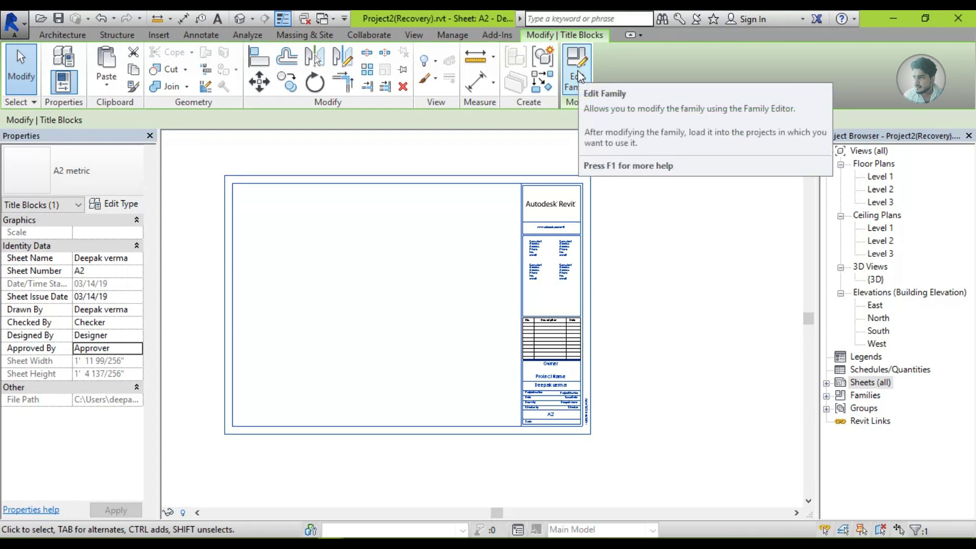
left_click(580, 76)
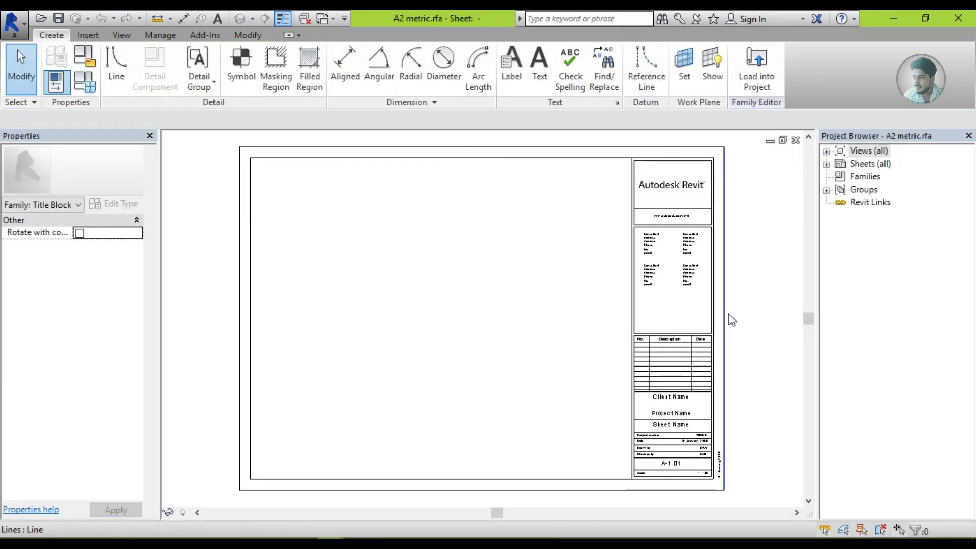
- Select and delete the top-right consultant text block
scroll(729, 320, "up", 2)
left_click(674, 213)
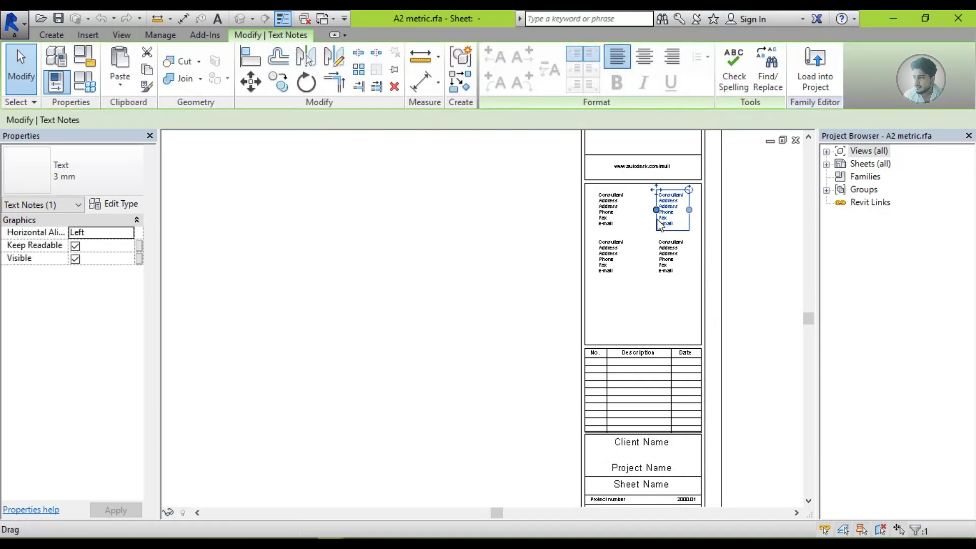
left_click(394, 87)
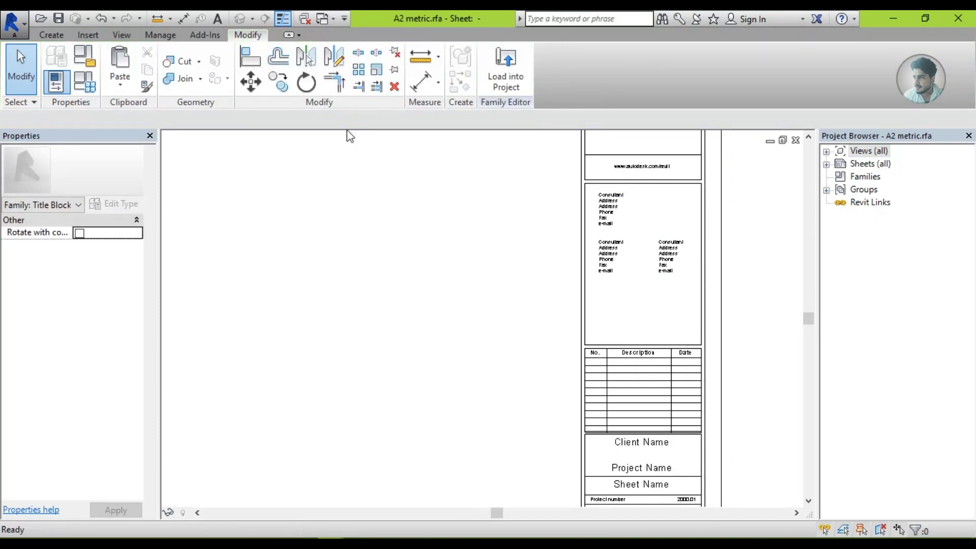
- Draw a vertical line down to the title block's bottom border
left_click(56, 36)
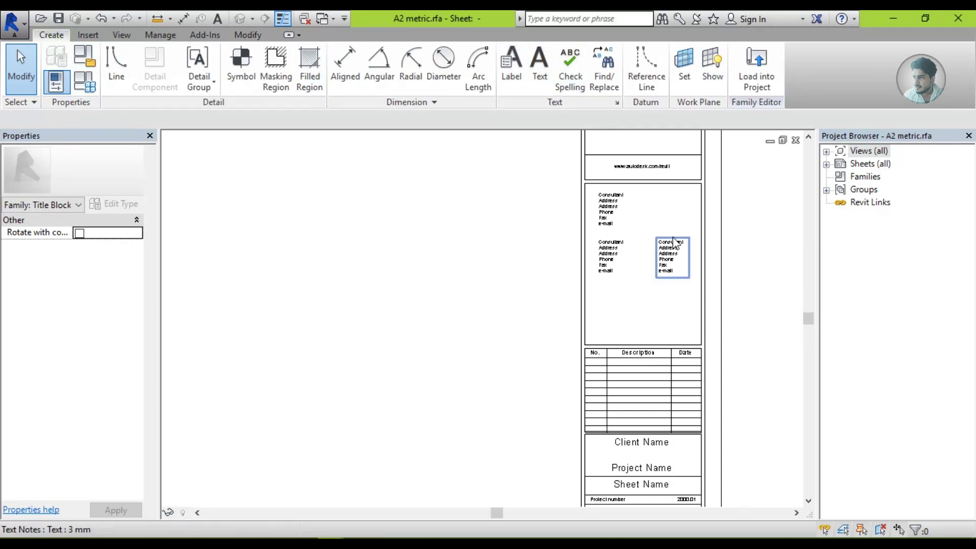
scroll(675, 312, "down", 1)
scroll(675, 313, "down", 2)
scroll(654, 312, "down", 1)
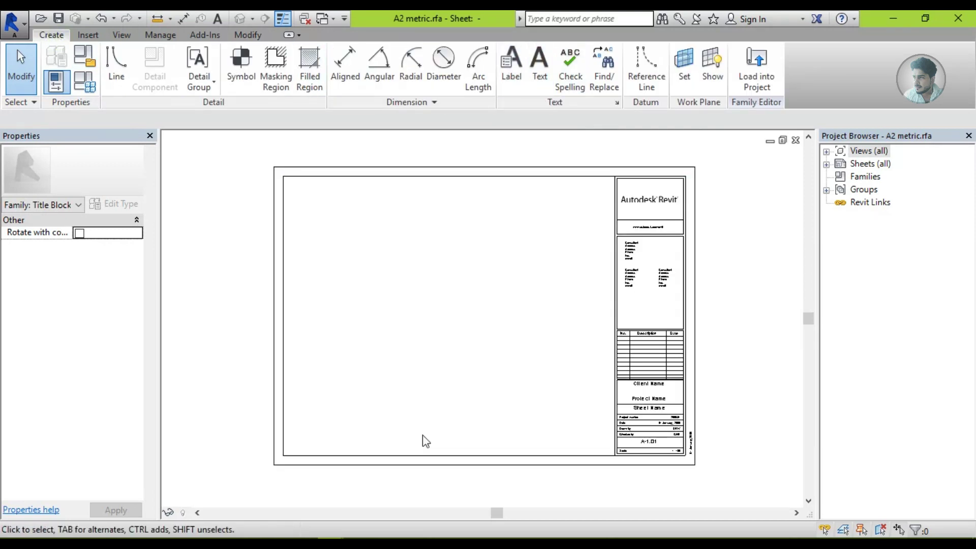
left_click(116, 66)
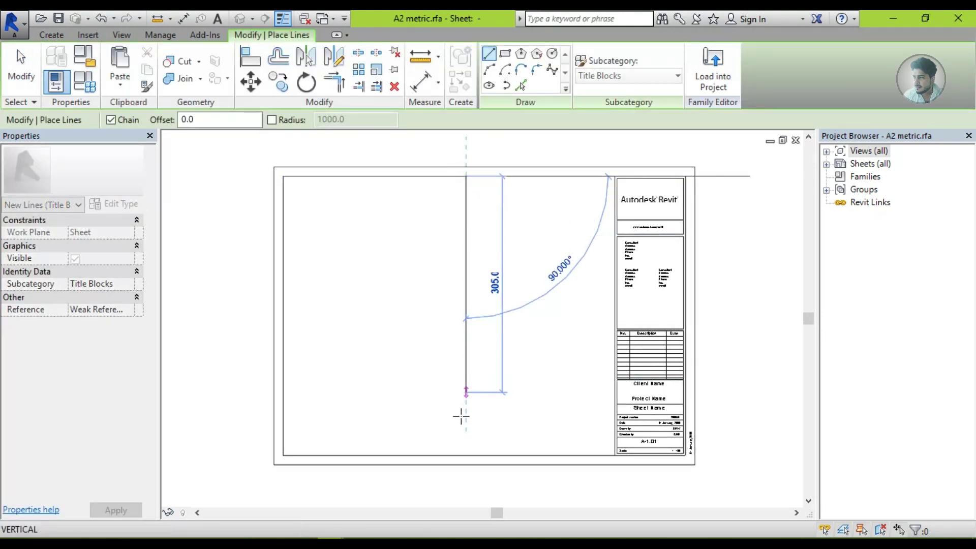
left_click(466, 455)
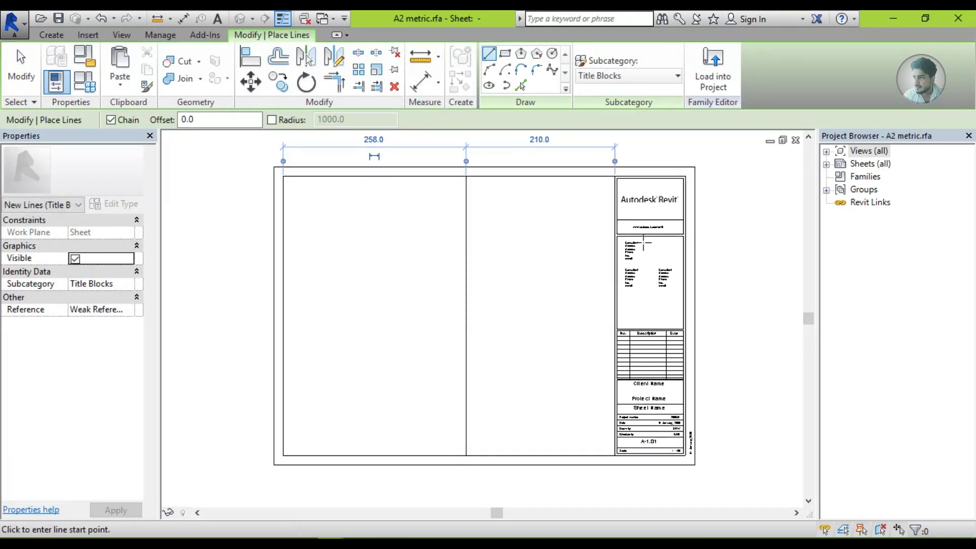
key("Escape")
key("Escape")
- Box-delete the title block contents, then undo that deletion and the line
left_click_drag(604, 191, 661, 438)
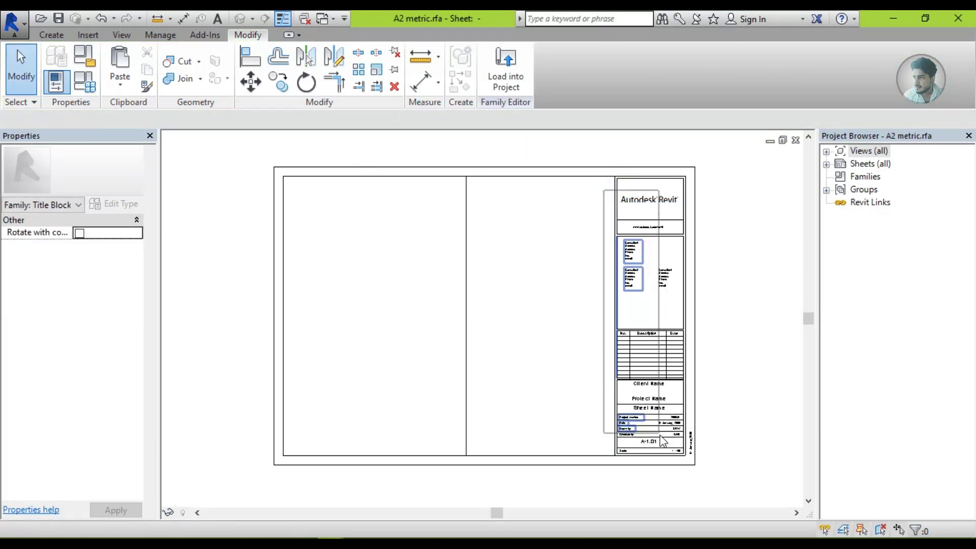
left_click_drag(661, 438, 712, 435)
key("Delete")
key("ctrl+z")
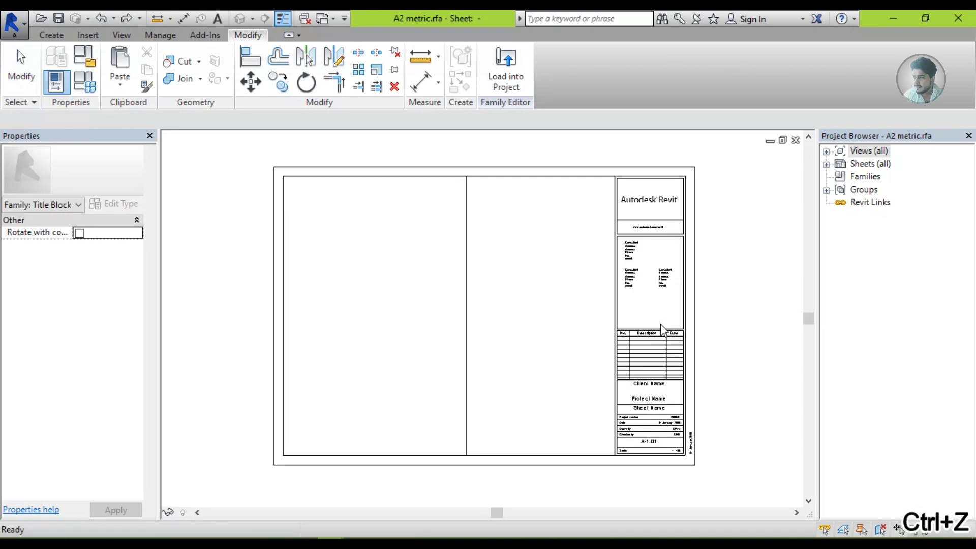
key("ctrl+z")
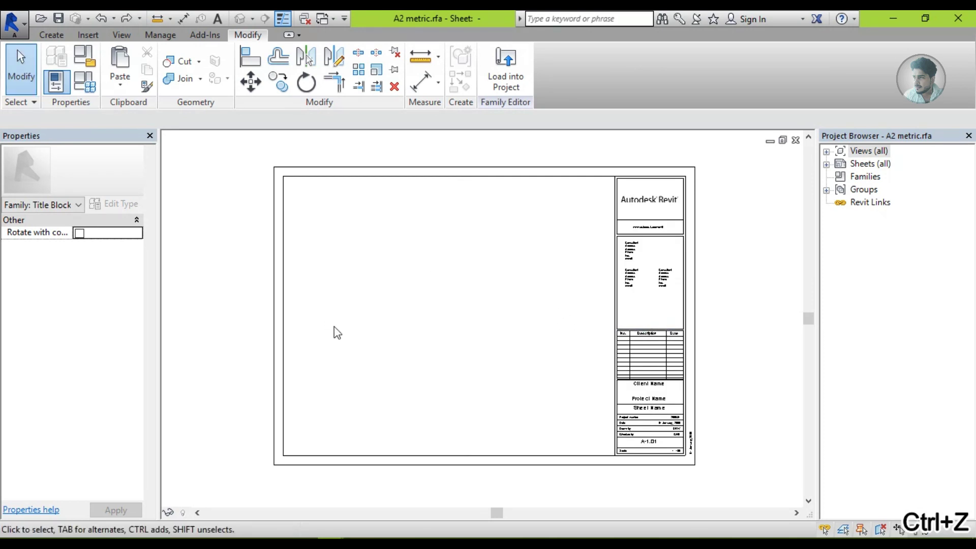
- Delete the four consultant text notes and load the titleblock into the project
scroll(446, 328, "up", 3)
left_click(679, 212)
key("Delete")
left_click(669, 254)
key("Delete")
left_click(612, 213)
key("Delete")
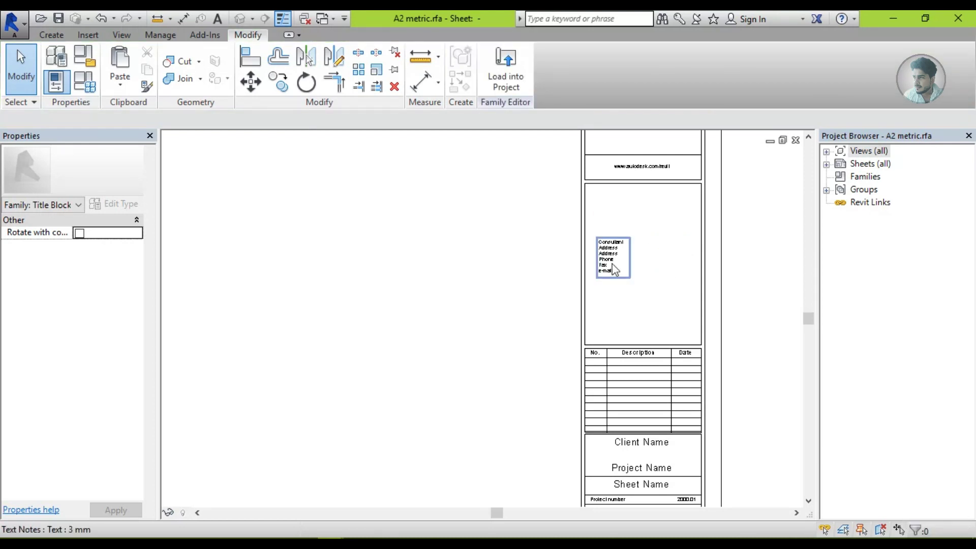
key("Delete")
scroll(489, 286, "down", 2)
scroll(490, 285, "down", 2)
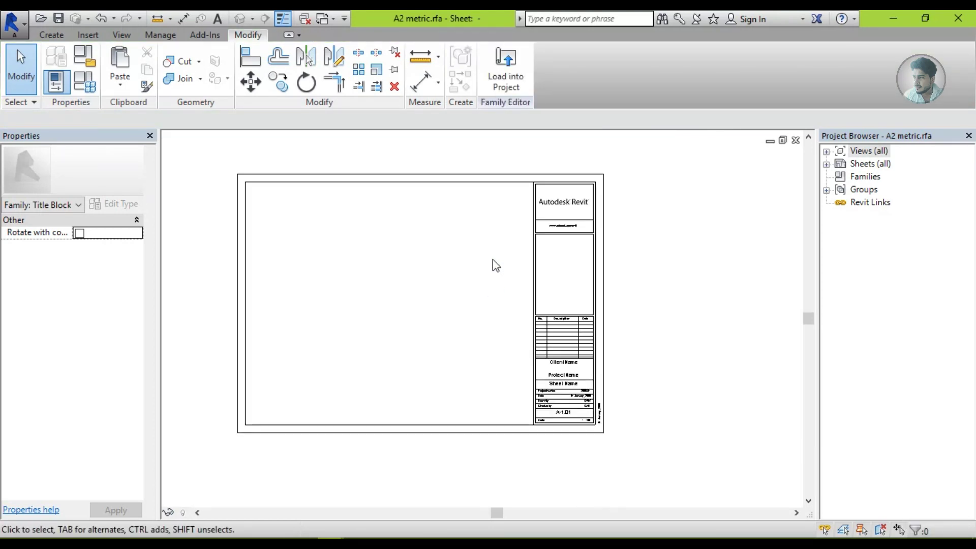
left_click(516, 84)
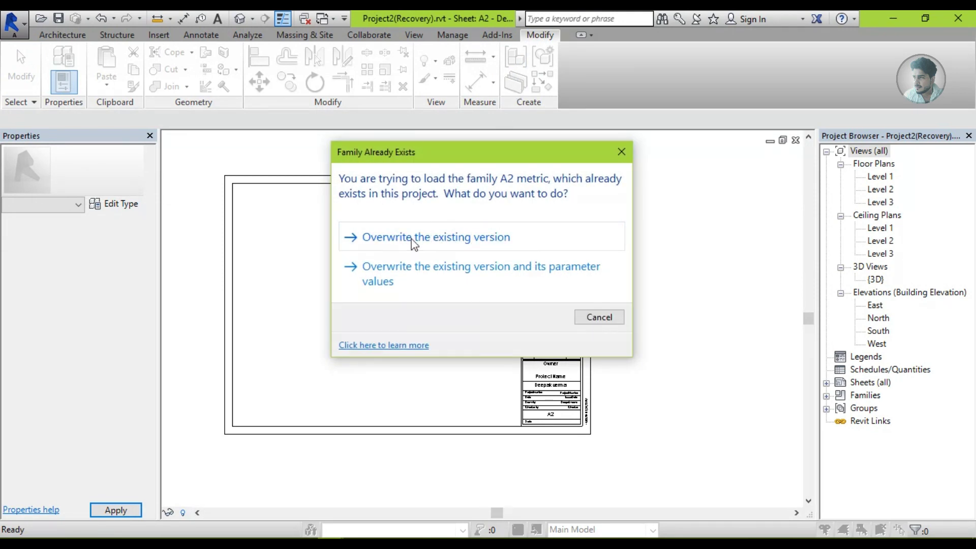
- Overwrite the existing A2 metric titleblock version so sheet A2 uses the edited one
left_click(415, 238)
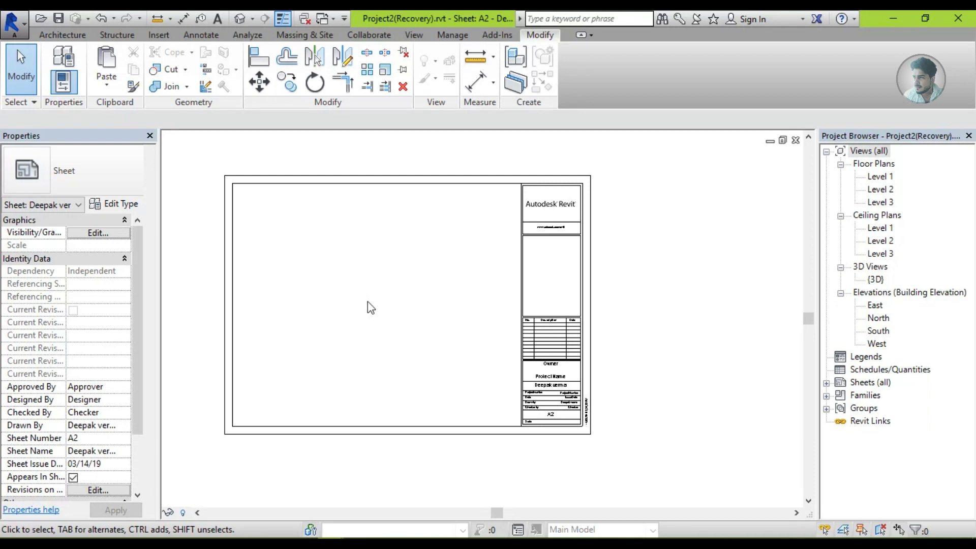
scroll(368, 301, "up", 2)
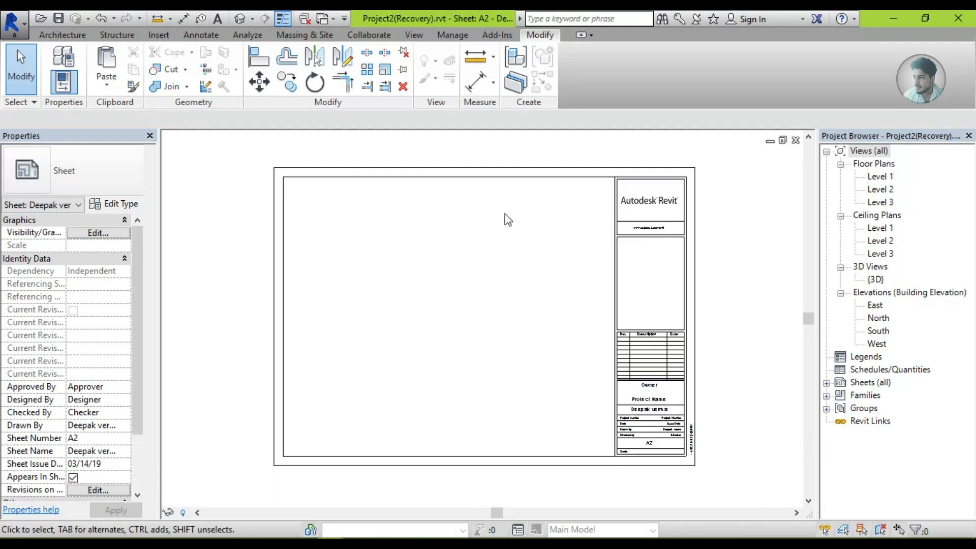
left_click(413, 35)
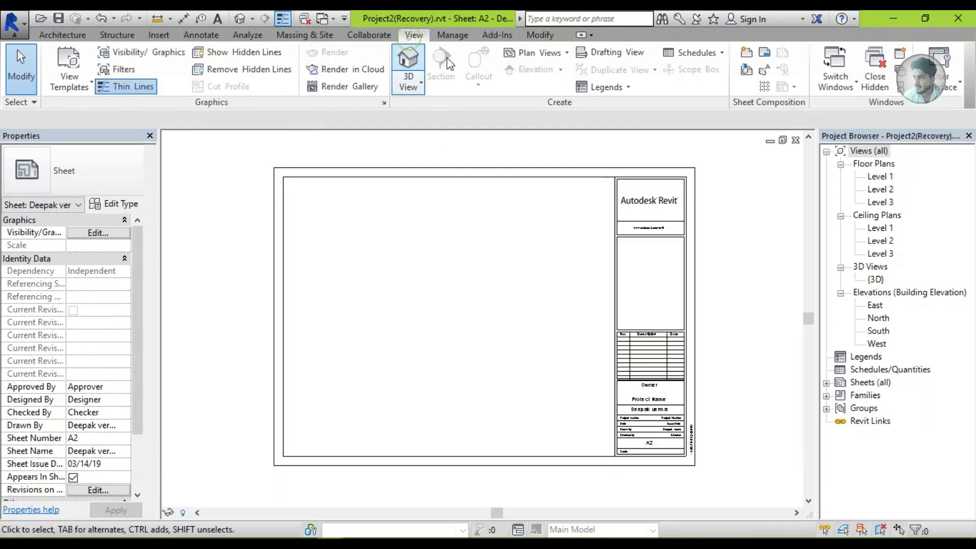
left_click(750, 71)
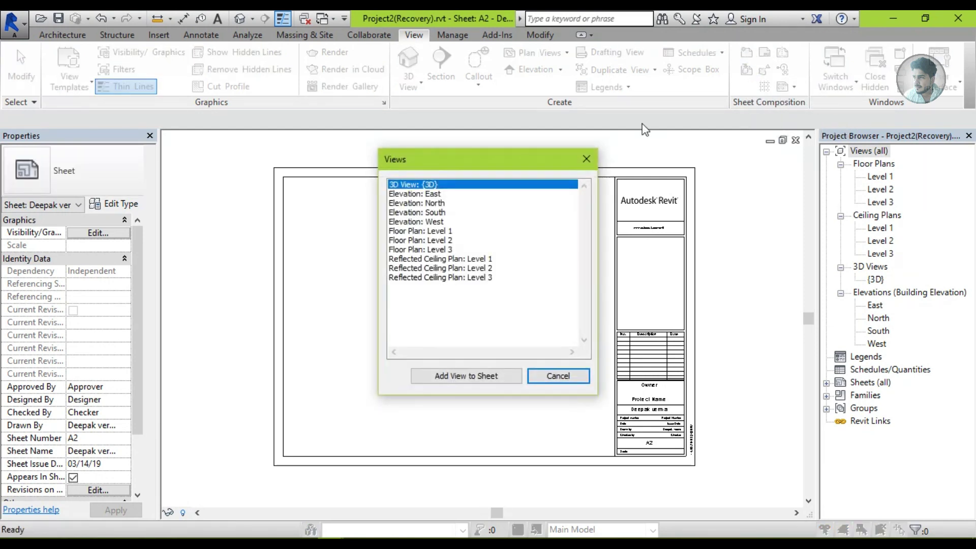
left_click(414, 232)
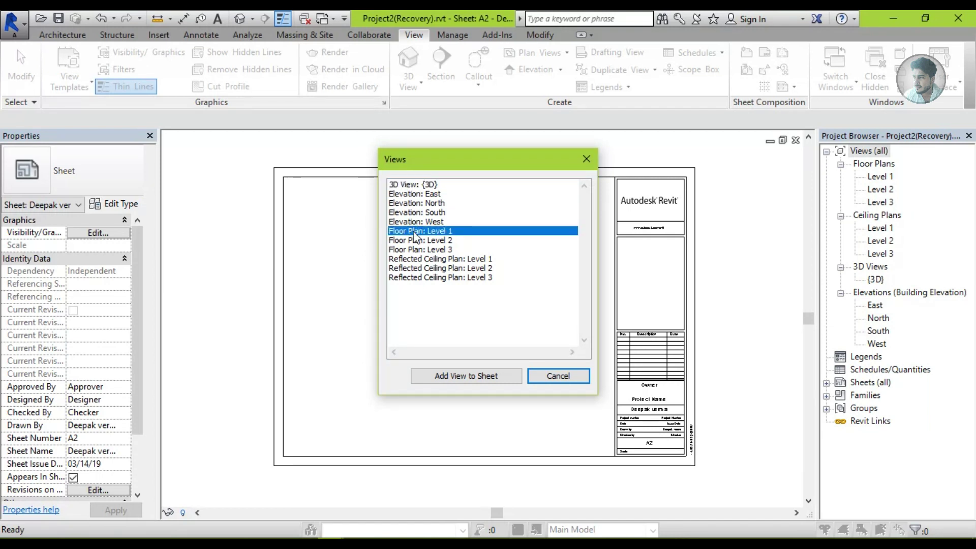
left_click(483, 378)
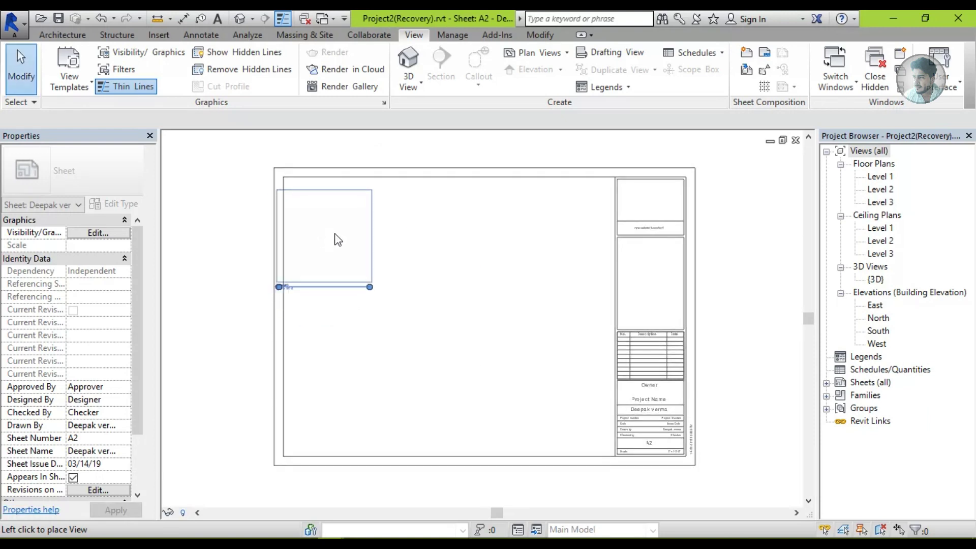
left_click(343, 235)
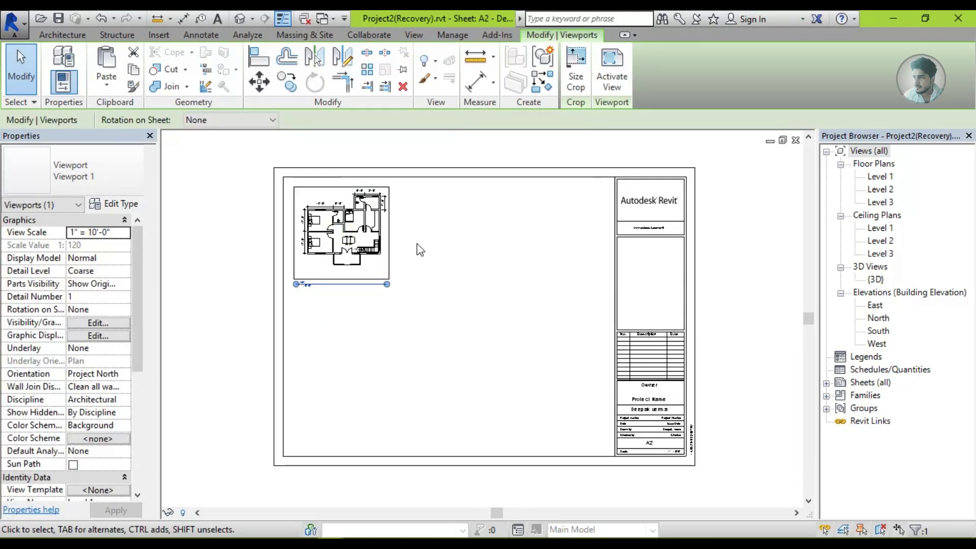
left_click(417, 244)
left_click(362, 240)
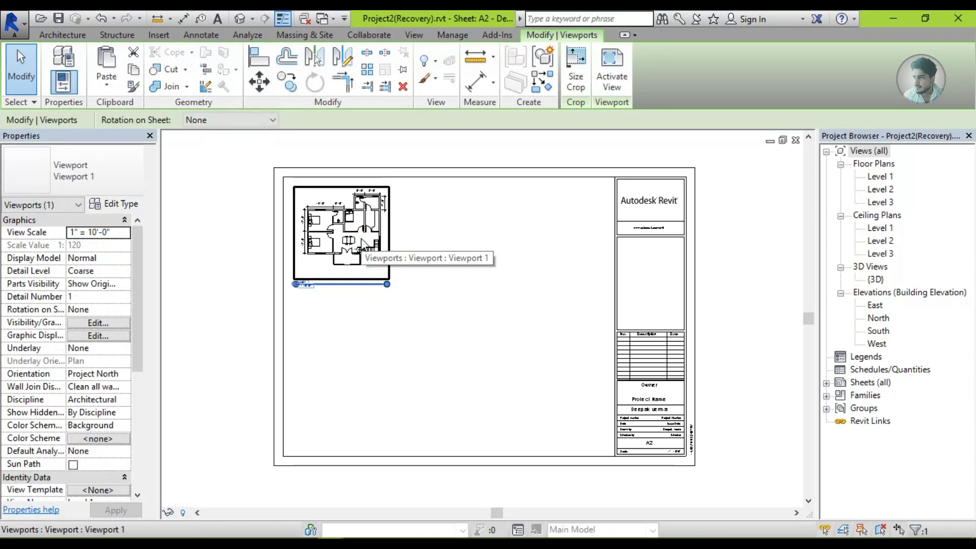
key("Delete")
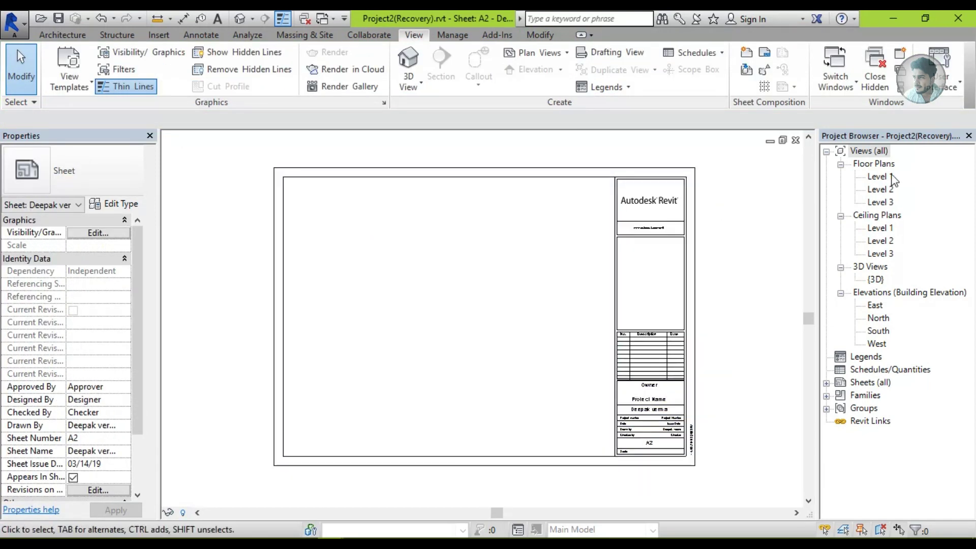
- Place the Level 1 floor plan viewport at the sheet's top-left corner
left_click(882, 177)
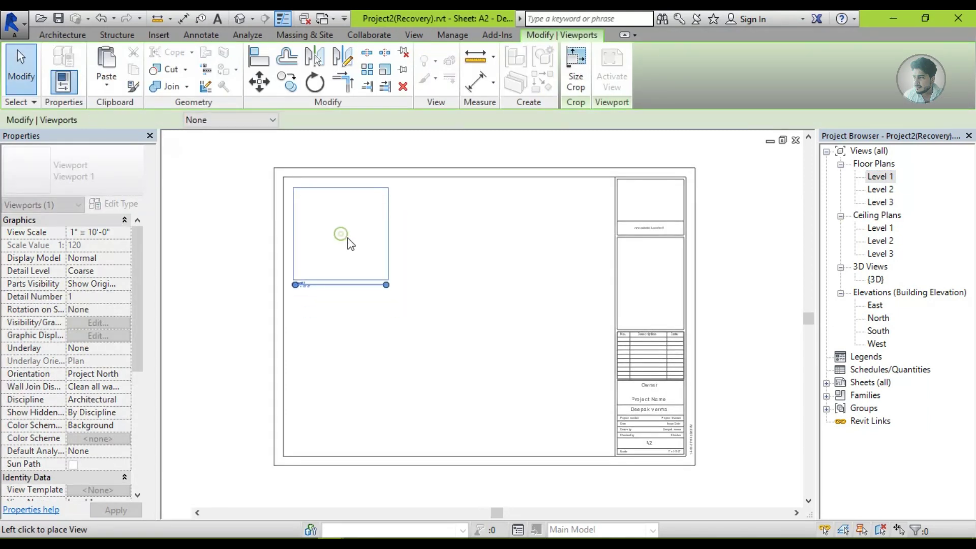
left_click(337, 240)
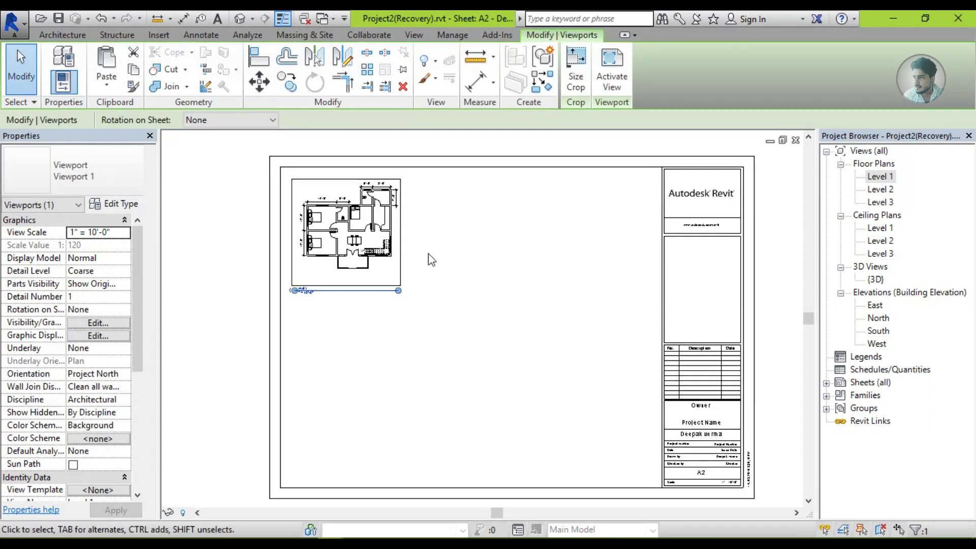
scroll(431, 266, "down", 1)
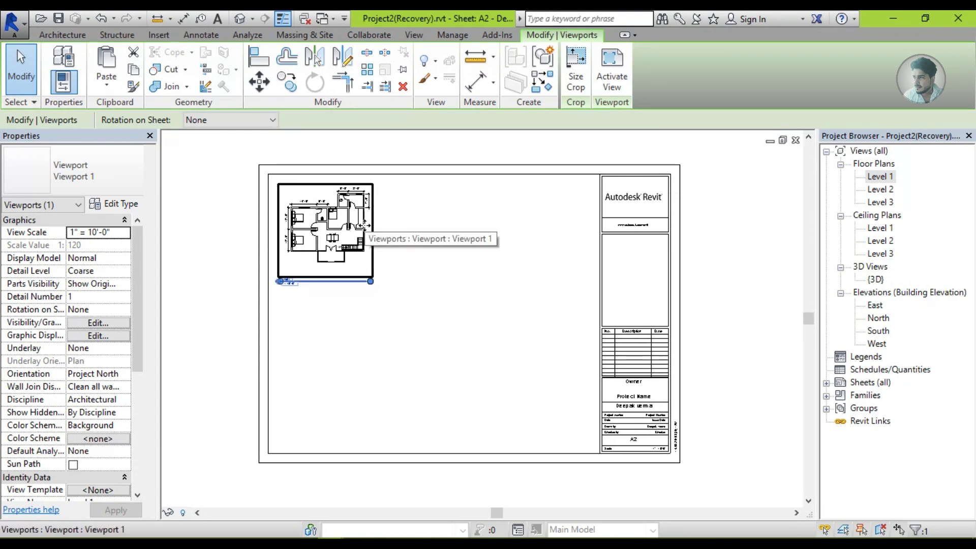
scroll(299, 295, "up", 2)
scroll(307, 229, "up", 1)
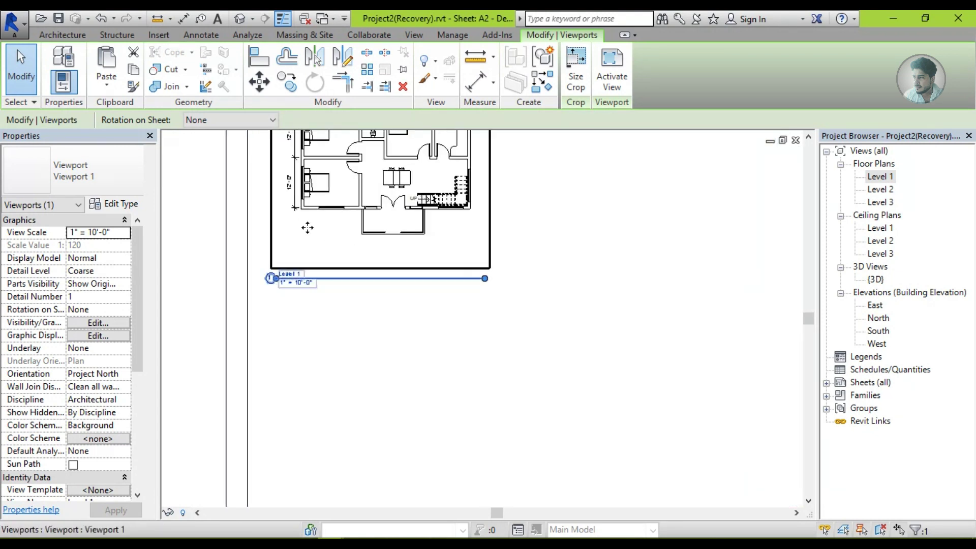
scroll(302, 249, "up", 2)
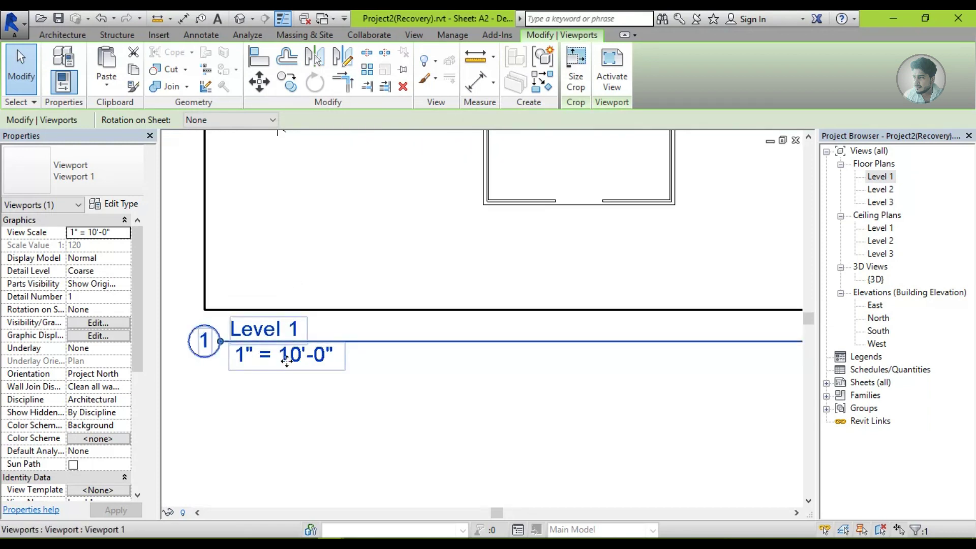
scroll(347, 365, "down", 3)
scroll(331, 359, "up", 1)
scroll(429, 370, "down", 2)
scroll(429, 369, "down", 2)
scroll(366, 334, "down", 1)
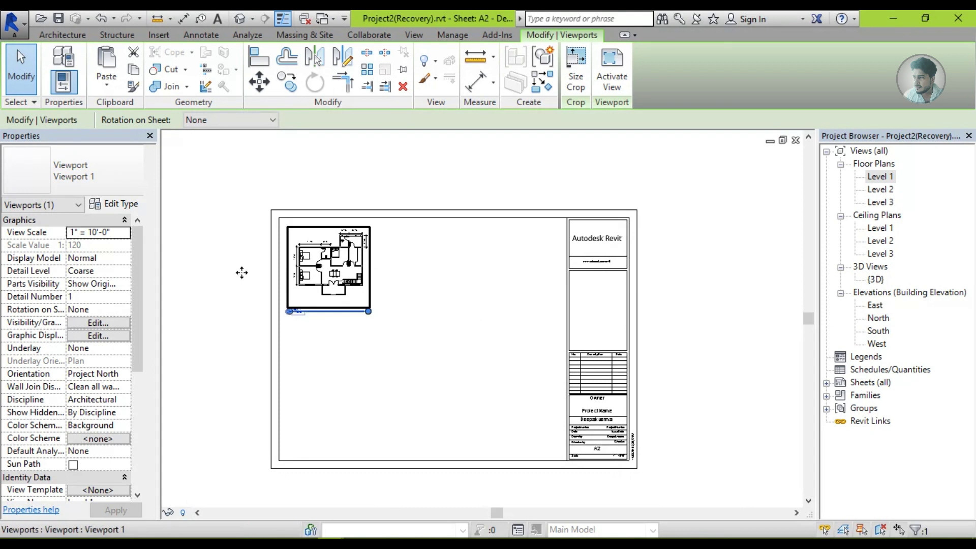
left_click(127, 237)
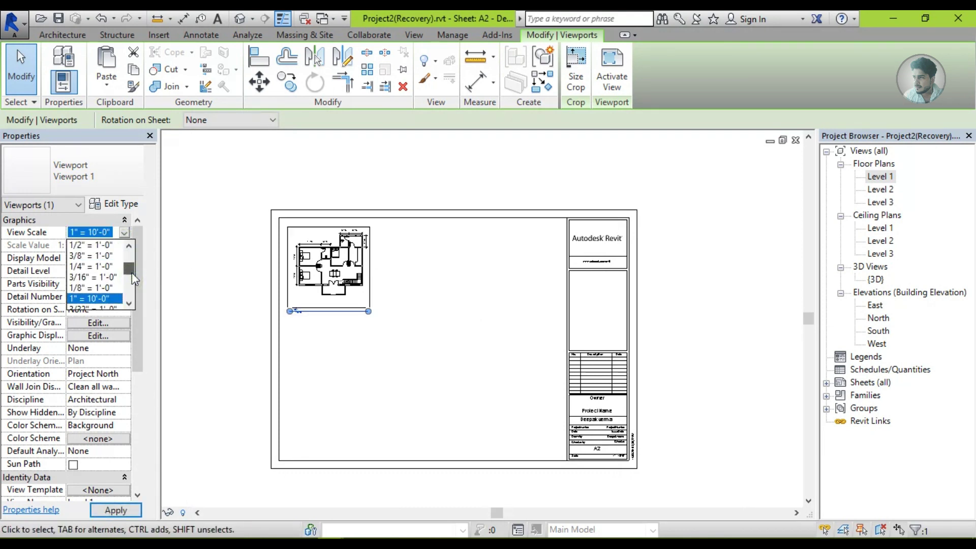
- Change the Level 1 viewport scale to 3/8" = 1'-0", then 6" = 1'-0", and shift it left
left_click(104, 256)
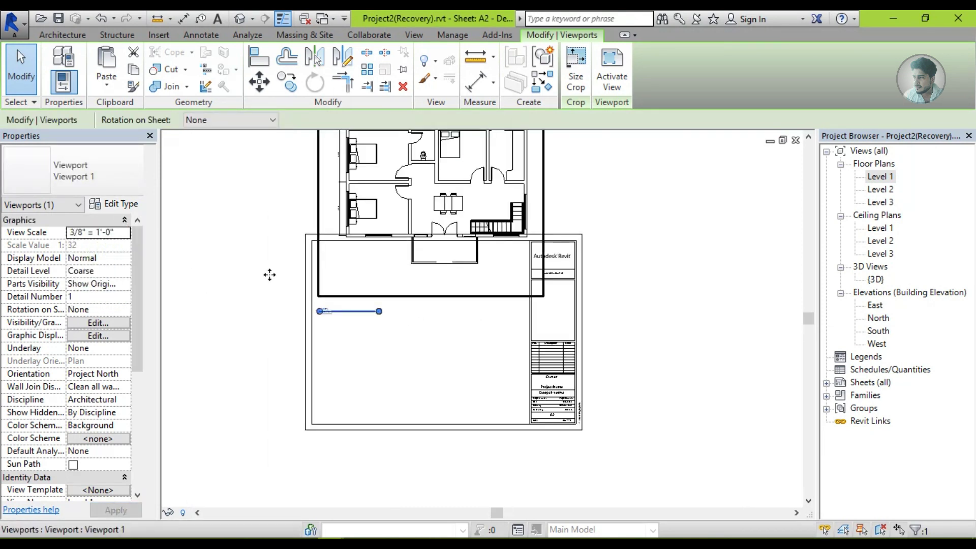
left_click(127, 234)
scroll(102, 269, "up", 3)
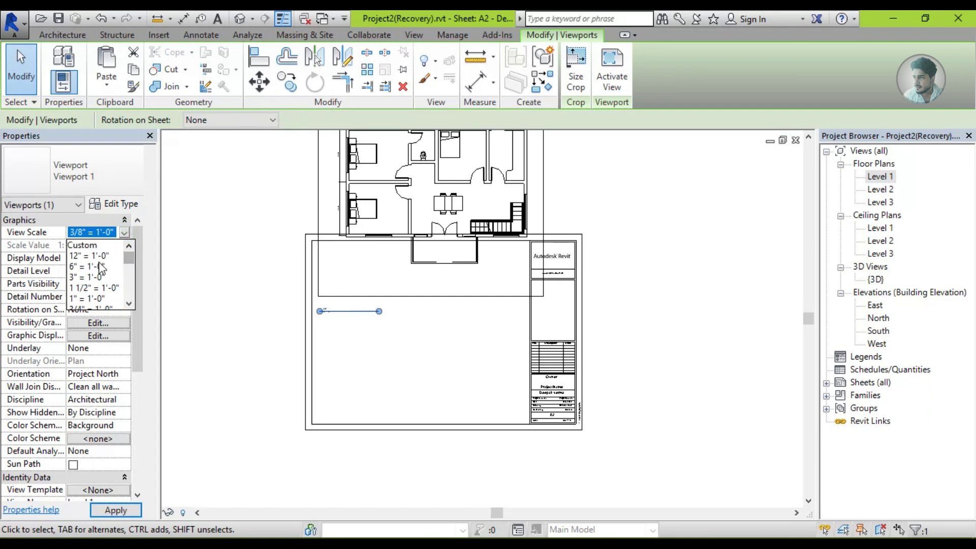
left_click(97, 265)
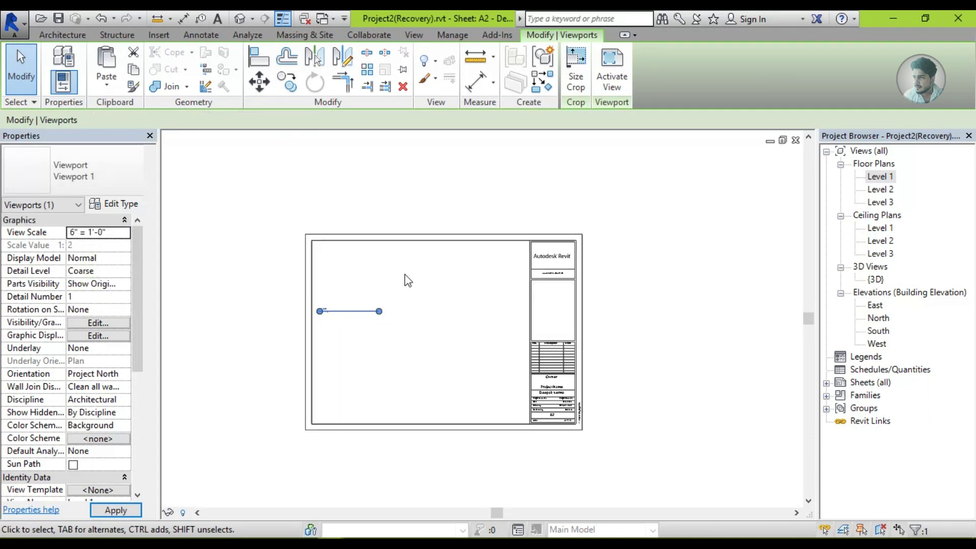
scroll(405, 274, "down", 3)
scroll(412, 285, "down", 2)
scroll(412, 285, "down", 2)
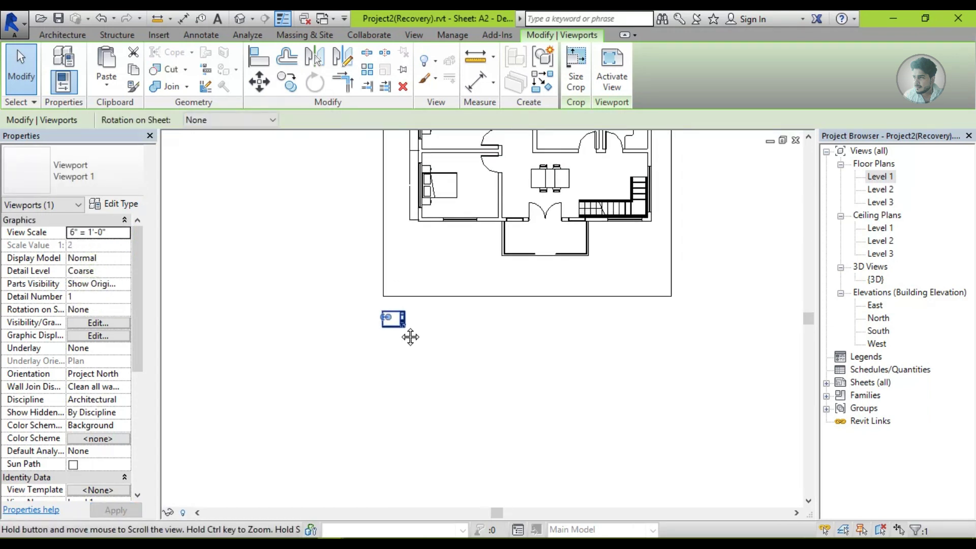
left_click_drag(496, 203, 466, 245)
- Set the viewport scale to 1" = 1'-0", move it right, then delete it
left_click(124, 233)
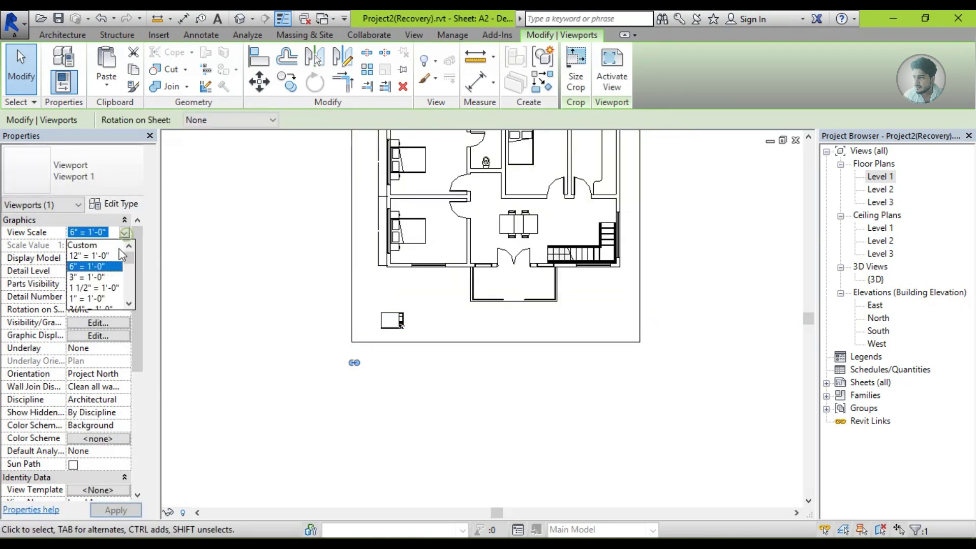
left_click(96, 299)
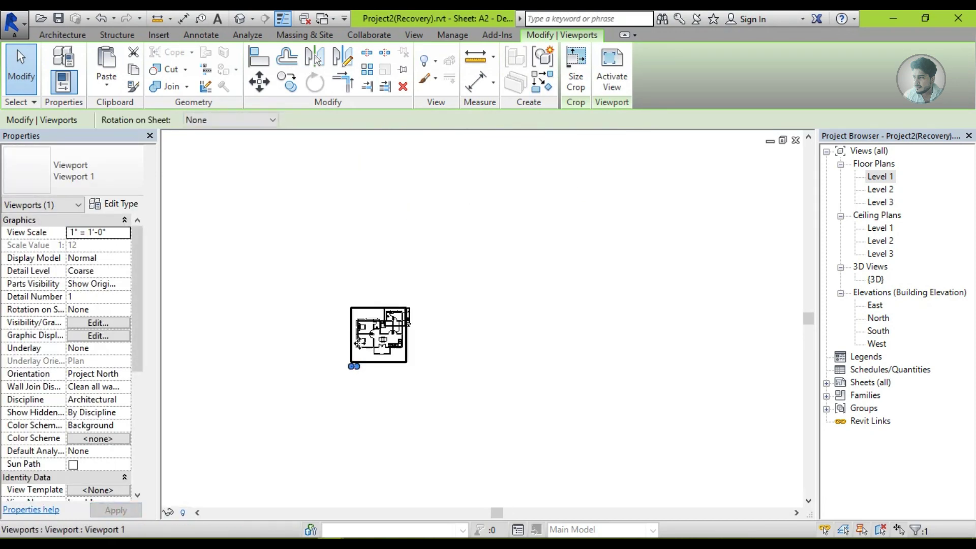
left_click_drag(369, 287, 632, 289)
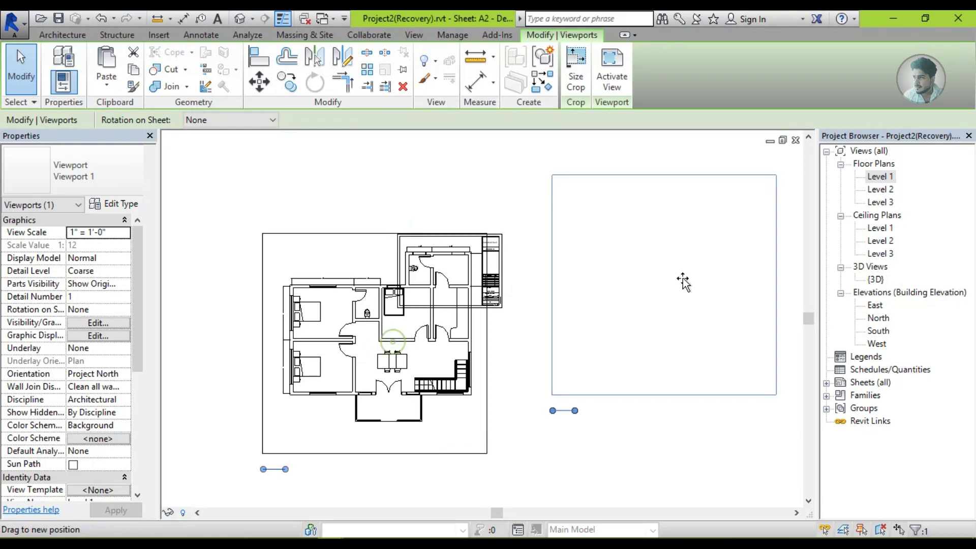
key("Escape")
scroll(573, 422, "down", 1)
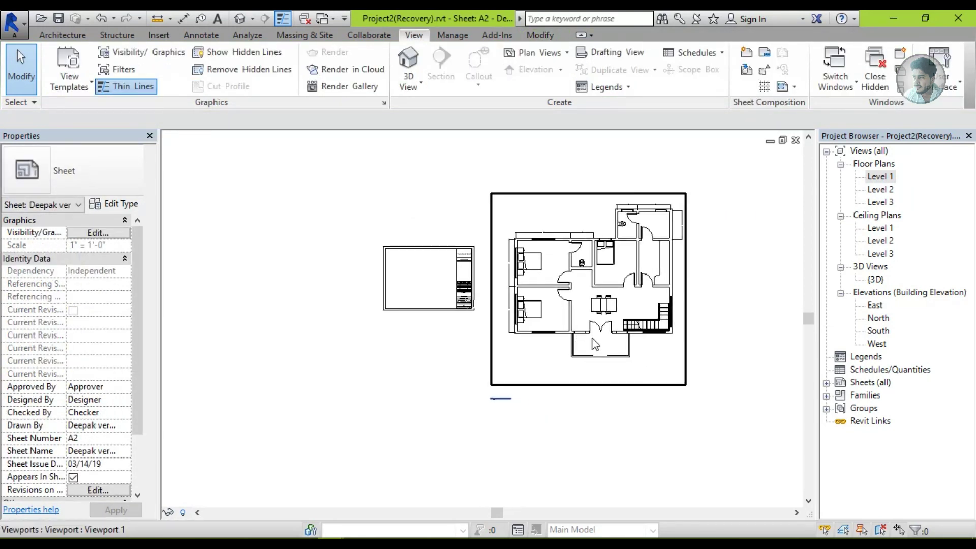
left_click(595, 345)
key("Delete")
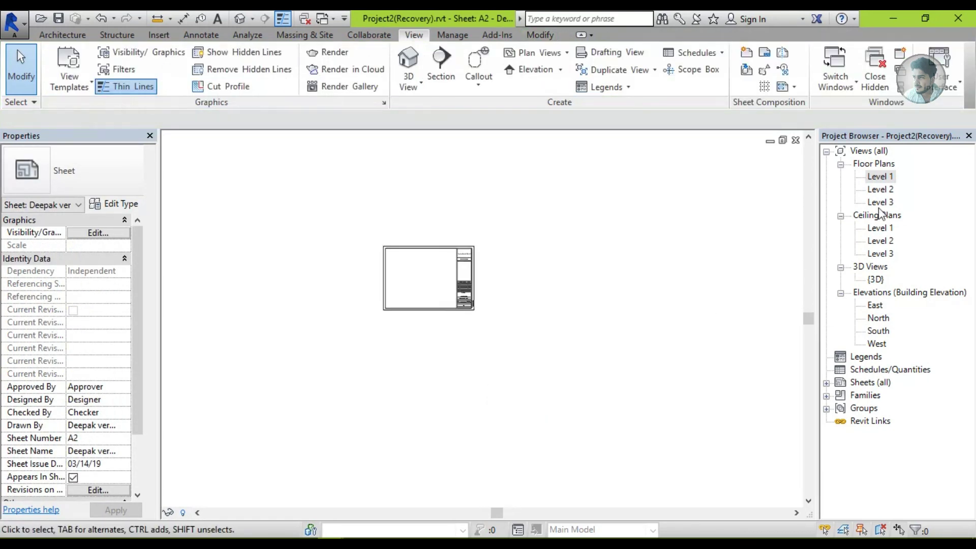
- Place the Level 1 floor plan on the sheet and move it up and left
left_click_drag(881, 183, 526, 277)
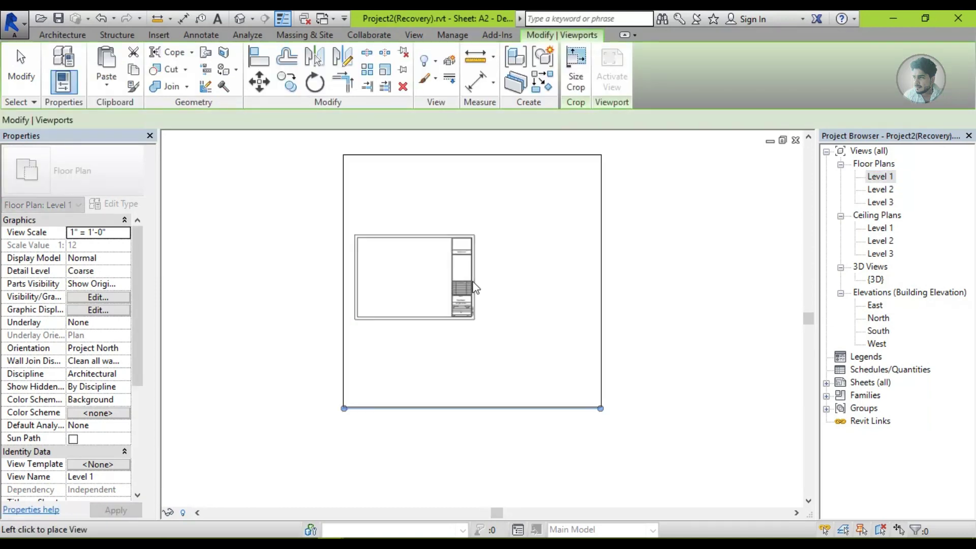
left_click(409, 277)
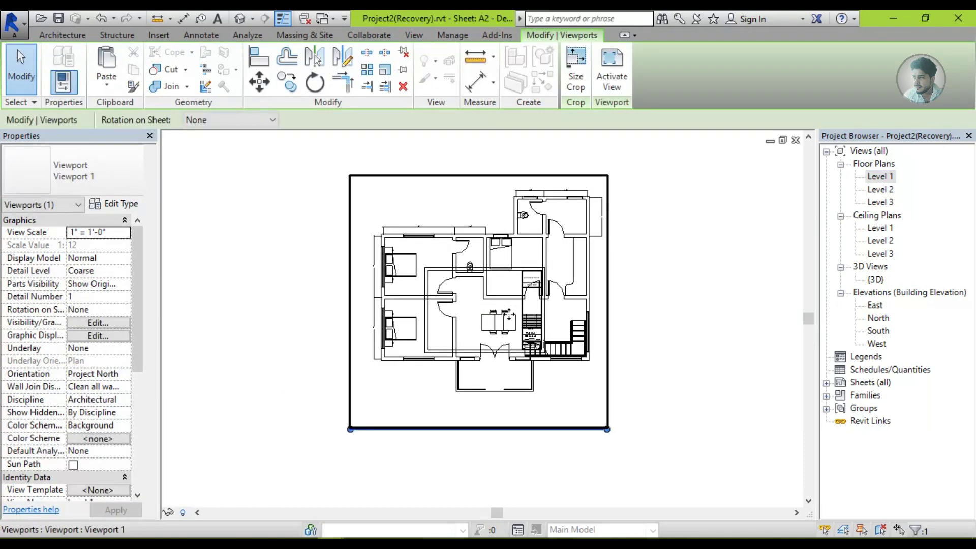
left_click_drag(510, 388, 501, 280)
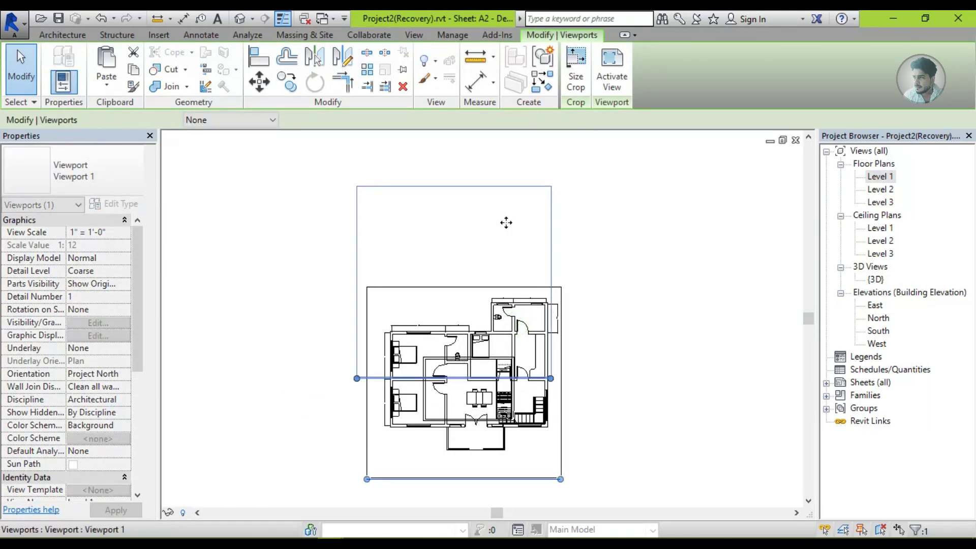
left_click_drag(501, 281, 508, 253)
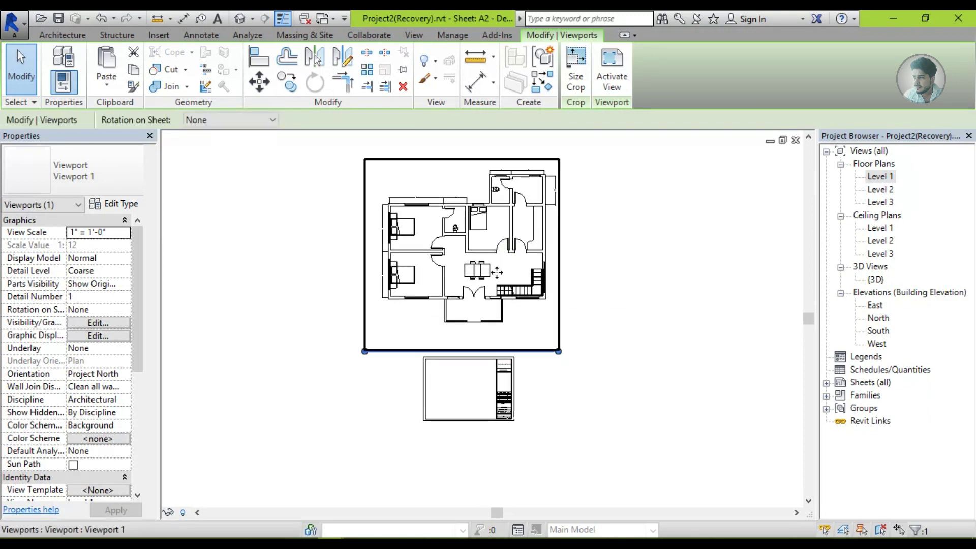
- Set the Level 1 viewport scale to 1" = 10'-0" and settle it top-left
left_click(124, 234)
left_click_drag(128, 260, 130, 267)
scroll(113, 298, "down", 1)
scroll(102, 290, "down", 1)
left_click(96, 255)
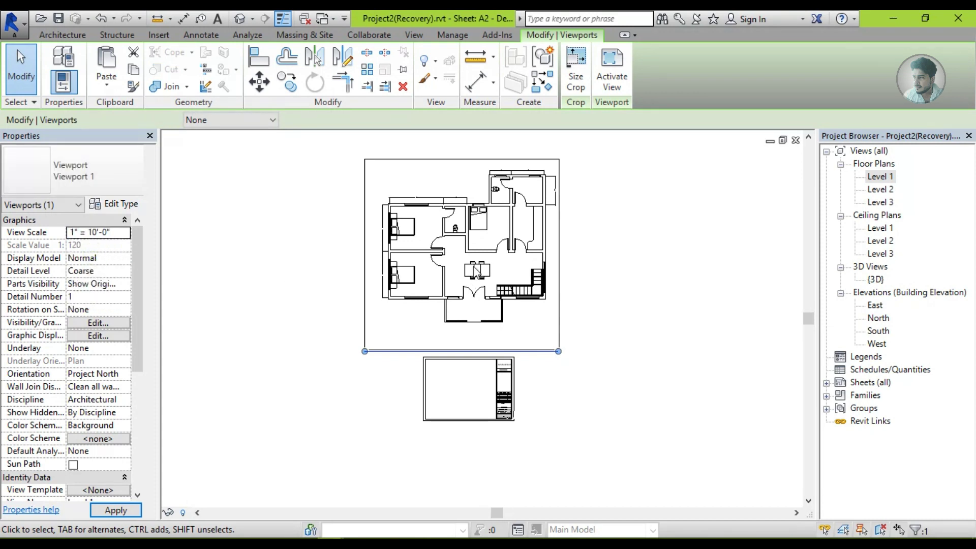
scroll(433, 414, "up", 2)
scroll(305, 346, "up", 1)
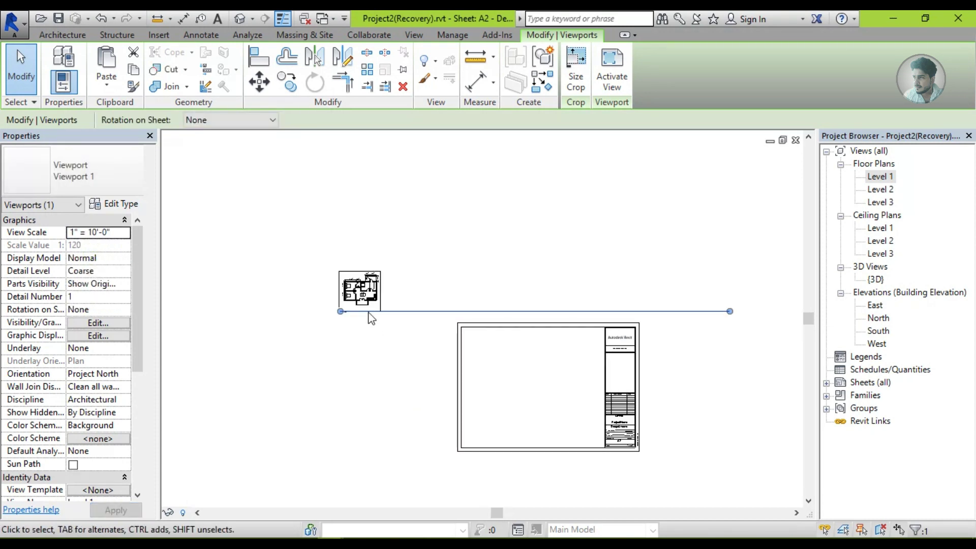
scroll(375, 330, "up", 2)
scroll(326, 285, "down", 1)
left_click_drag(313, 257, 461, 327)
scroll(496, 344, "up", 2)
middle_click_drag(505, 353, 491, 301)
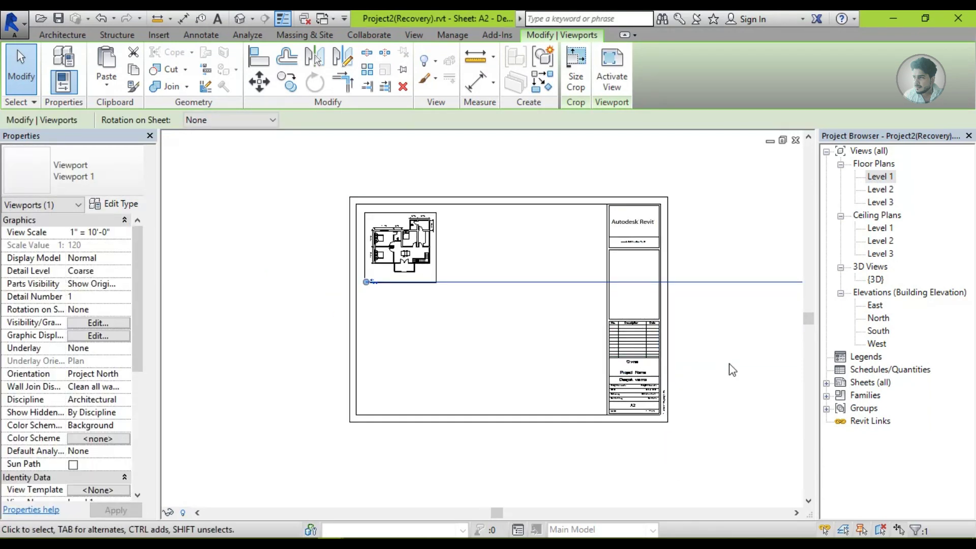
- Deselect and reselect the Level 1 viewport by its title line
left_click(732, 369)
scroll(704, 351, "down", 3)
scroll(608, 348, "up", 1)
scroll(608, 331, "down", 1)
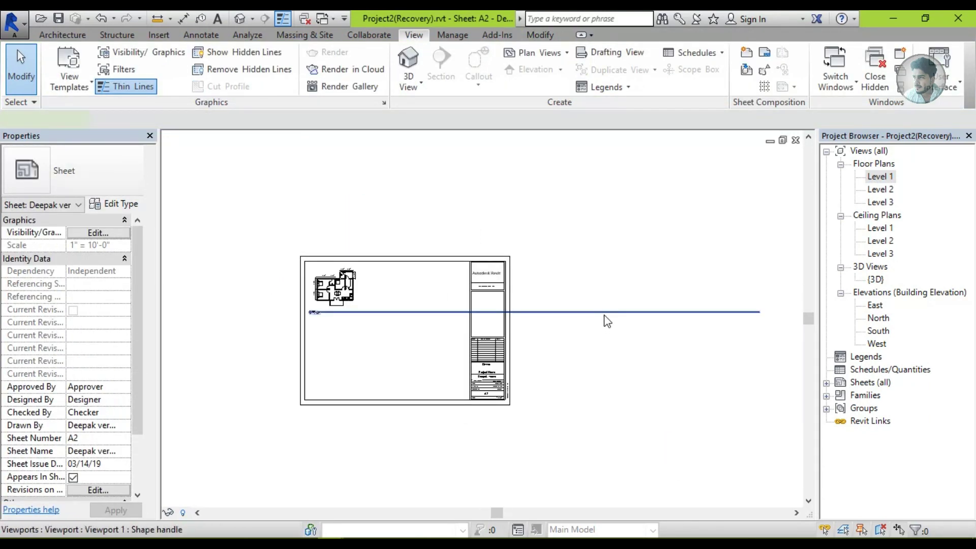
left_click(744, 315)
left_click(721, 350)
left_click(743, 316)
scroll(314, 321, "up", 3)
scroll(336, 320, "down", 3)
scroll(335, 313, "up", 1)
scroll(618, 305, "down", 2)
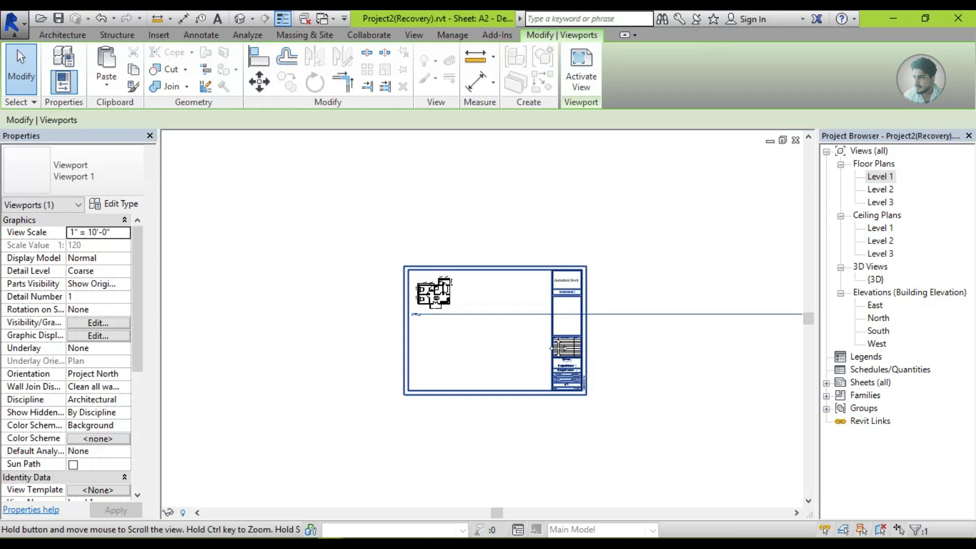
- Delete the Level 1 viewport and drag the floor plan onto the sheet again
middle_click_drag(494, 453, 418, 453)
left_click(432, 437)
left_click(397, 313)
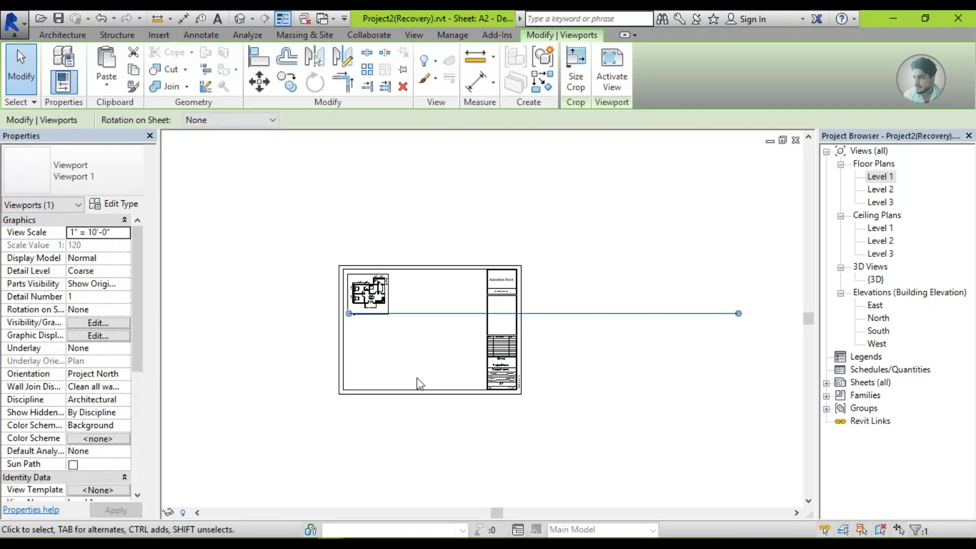
key("Delete")
left_click_drag(880, 177, 457, 291)
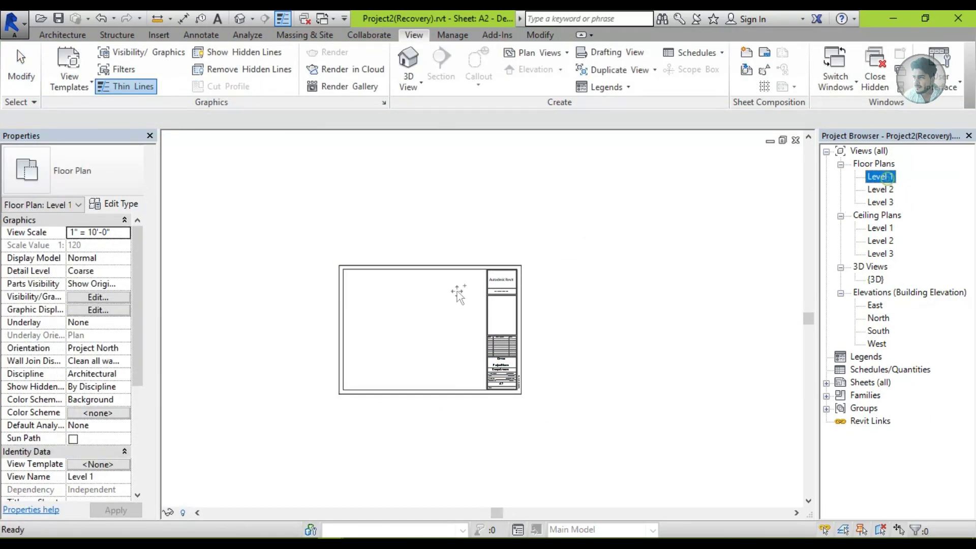
- Place the Level 1 floor plan viewport near the top-left corner of sheet A2
scroll(381, 308, "up", 2)
scroll(375, 306, "up", 2)
left_click(372, 305)
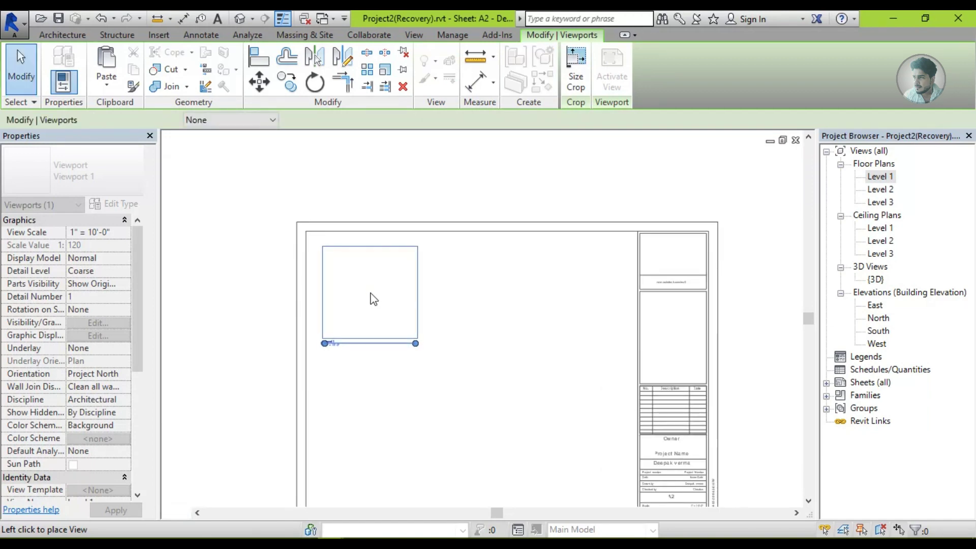
scroll(373, 362, "up", 3)
left_click(304, 356)
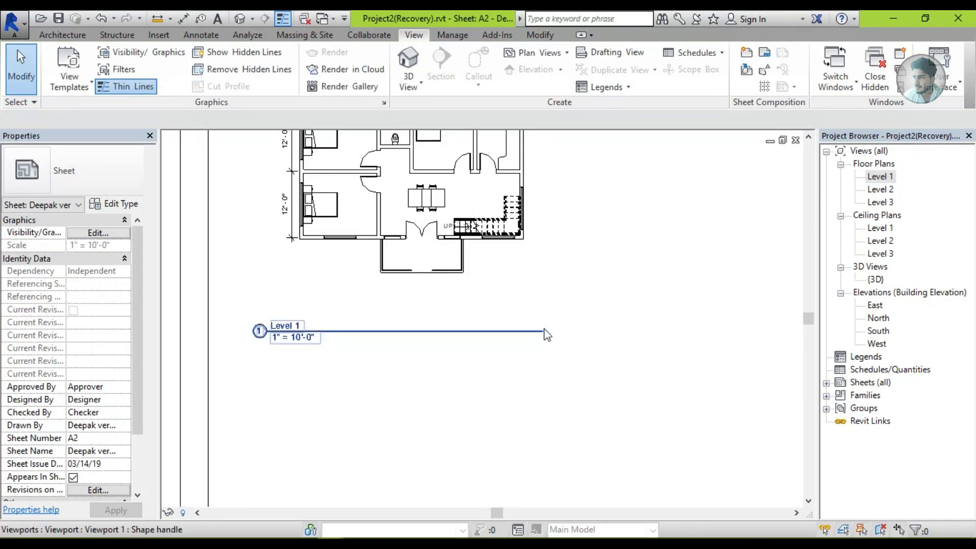
- Activate the Level 1 viewport, then open the Level 1 floor plan view
scroll(401, 442, "down", 2)
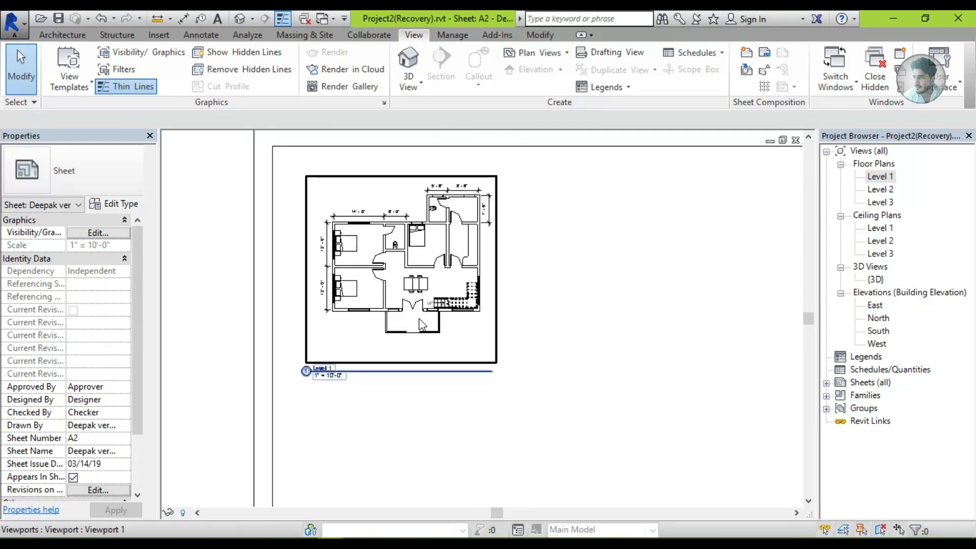
middle_click_drag(421, 325, 441, 300)
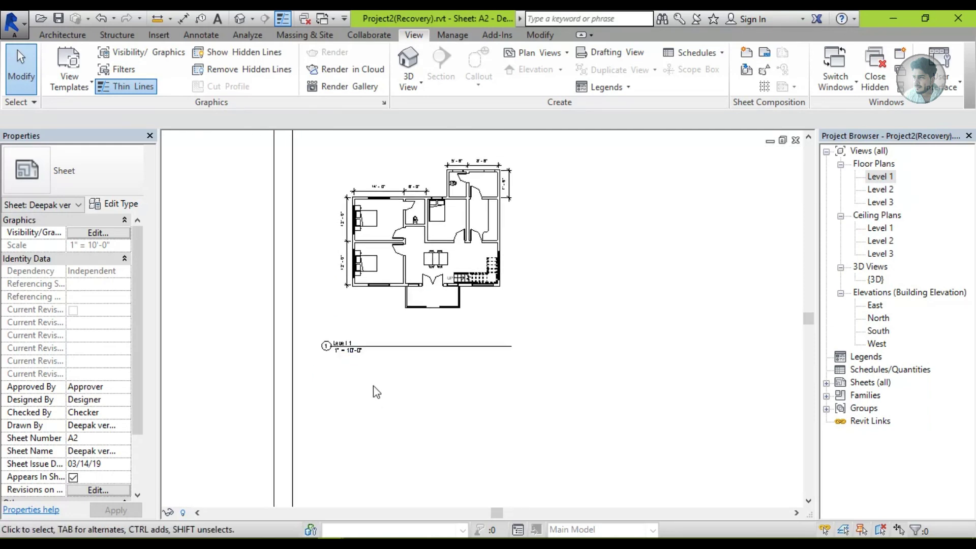
scroll(374, 382, "down", 1)
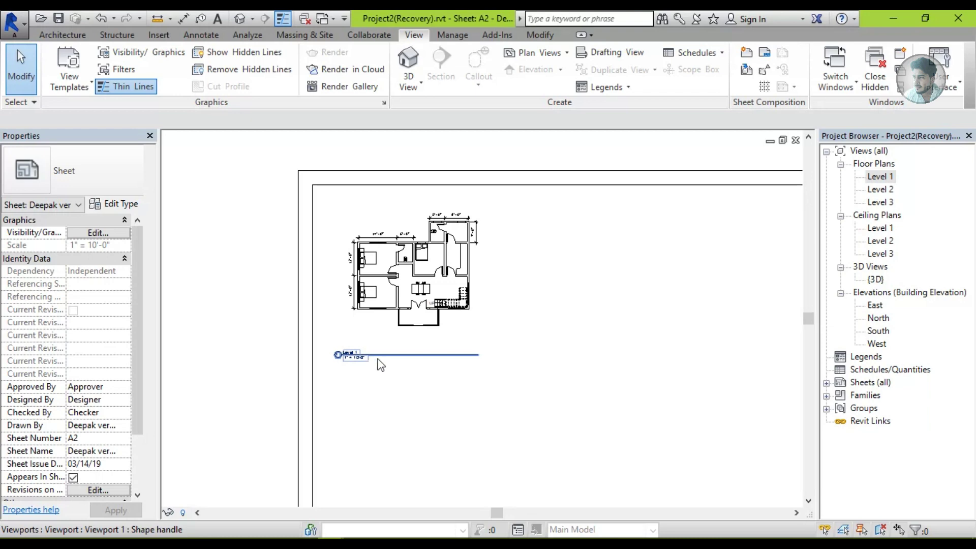
scroll(374, 365, "down", 1)
left_click(432, 298)
double_click(464, 303)
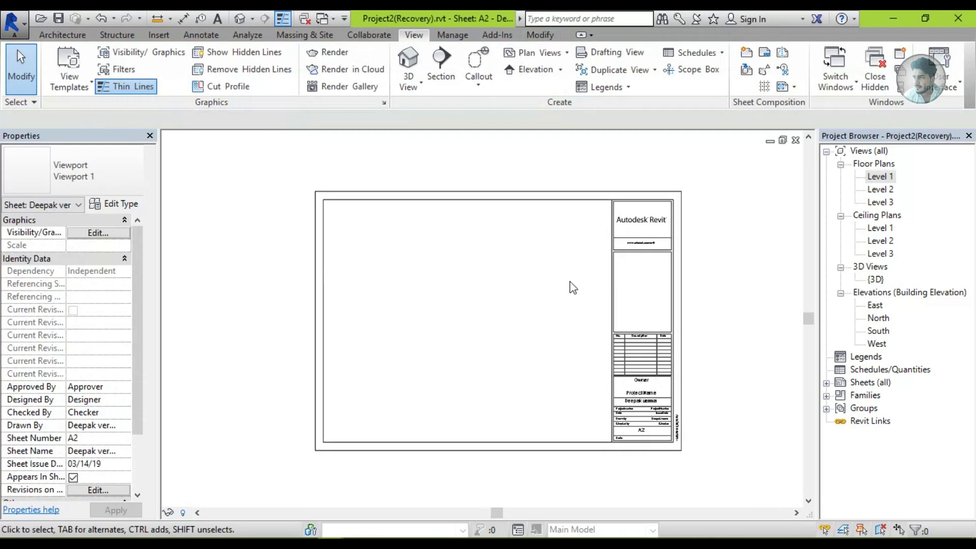
double_click(880, 176)
scroll(539, 265, "down", 3)
- Pan the Level 1 plan, then open sheet A2 from the Sheets list
middle_click_drag(541, 277, 463, 284)
scroll(137, 336, "down", 5)
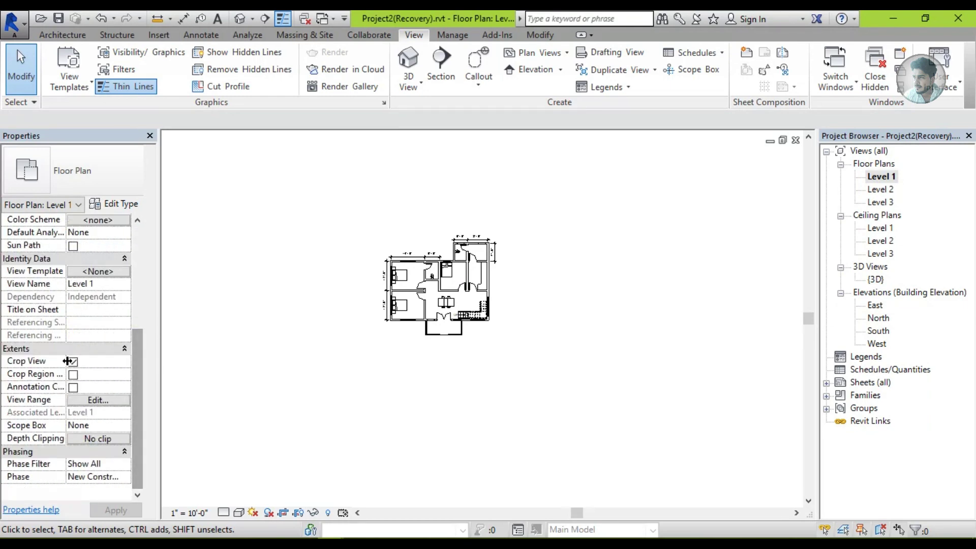
middle_click_drag(497, 361, 475, 303)
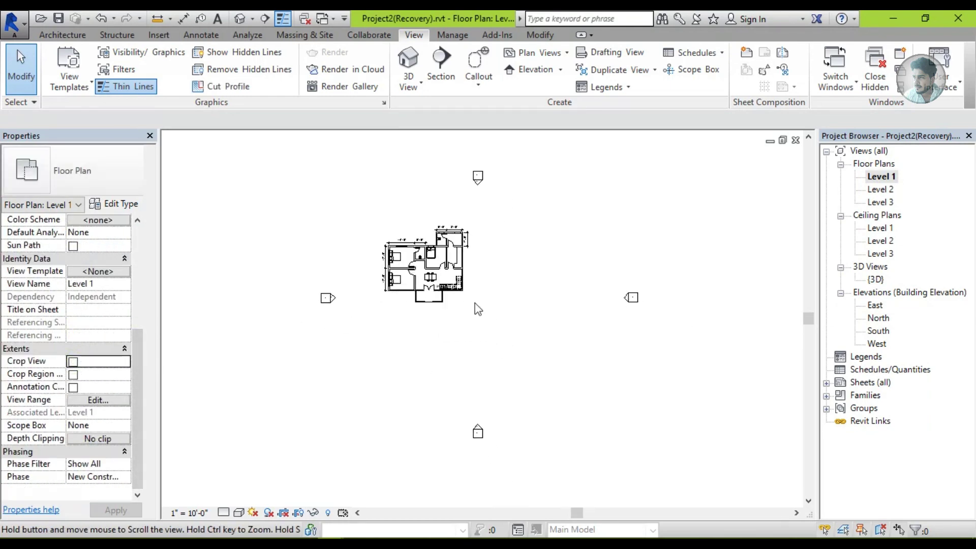
scroll(453, 183, "down", 1)
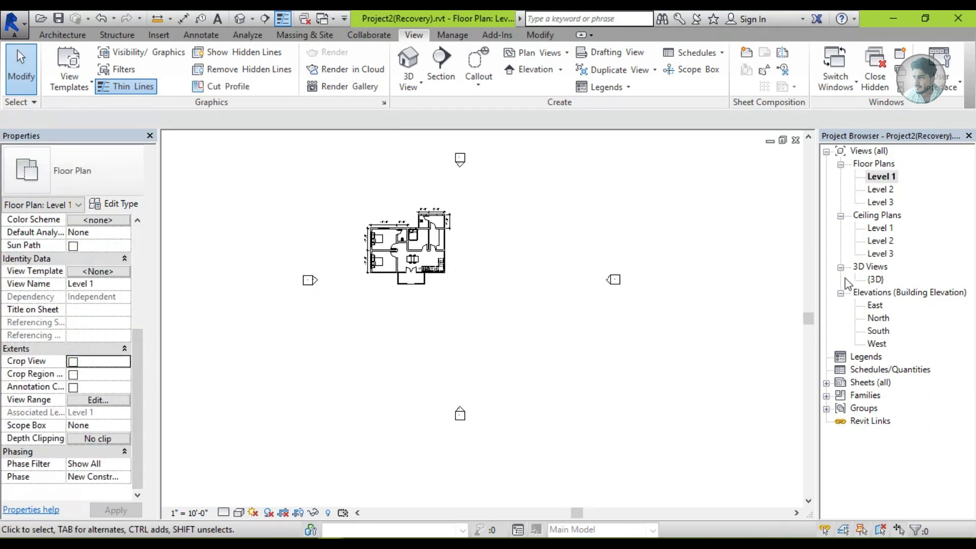
left_click(826, 383)
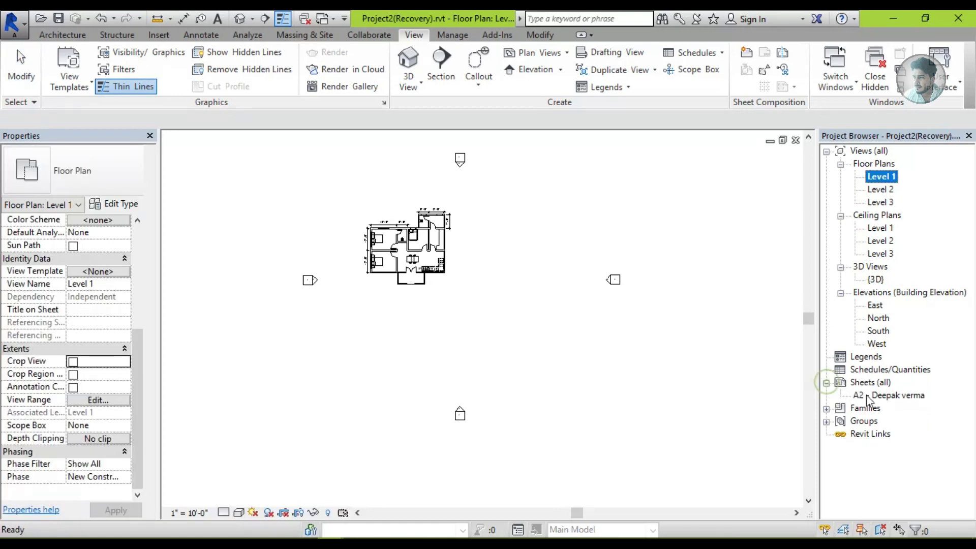
double_click(867, 395)
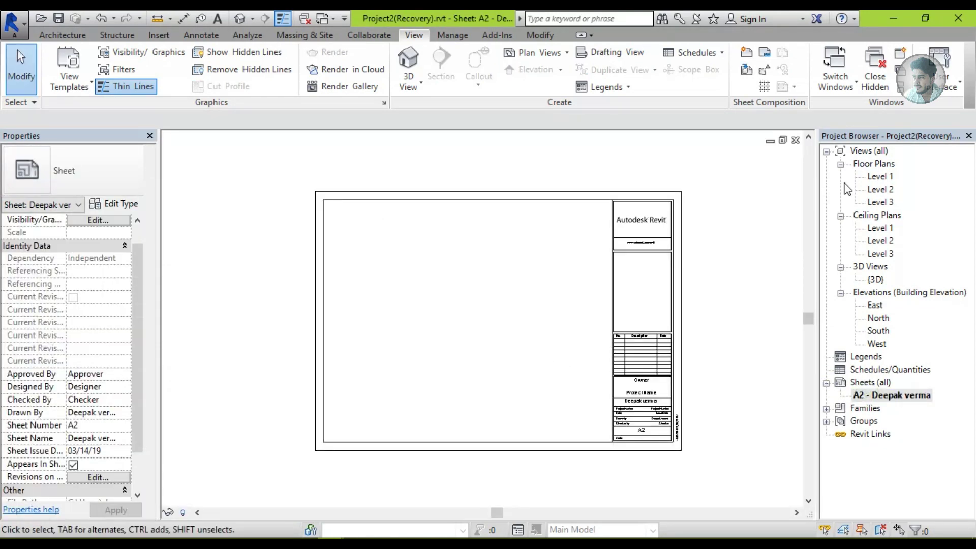
- Place the uncropped Level 1 plan as a viewport on sheet A2
double_click(880, 176)
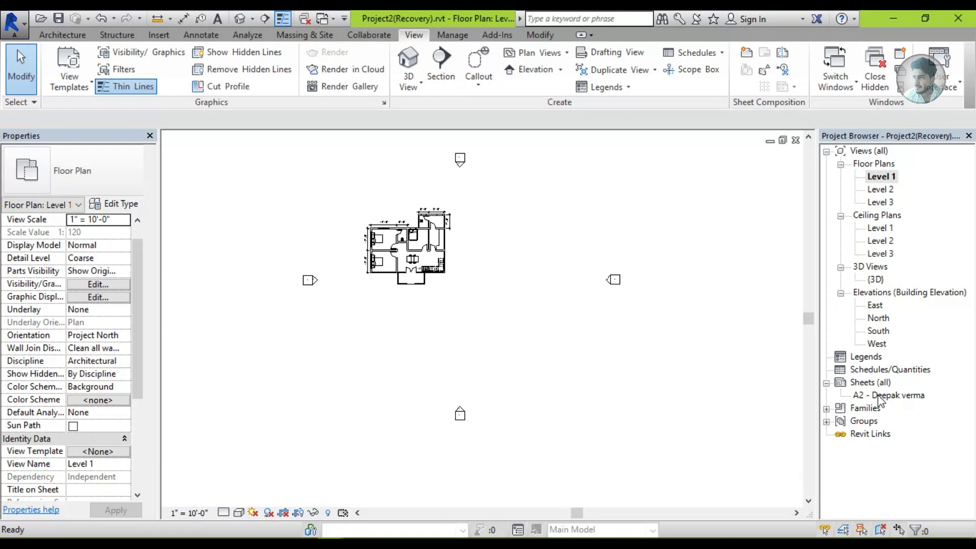
double_click(880, 395)
left_click_drag(880, 177, 544, 287)
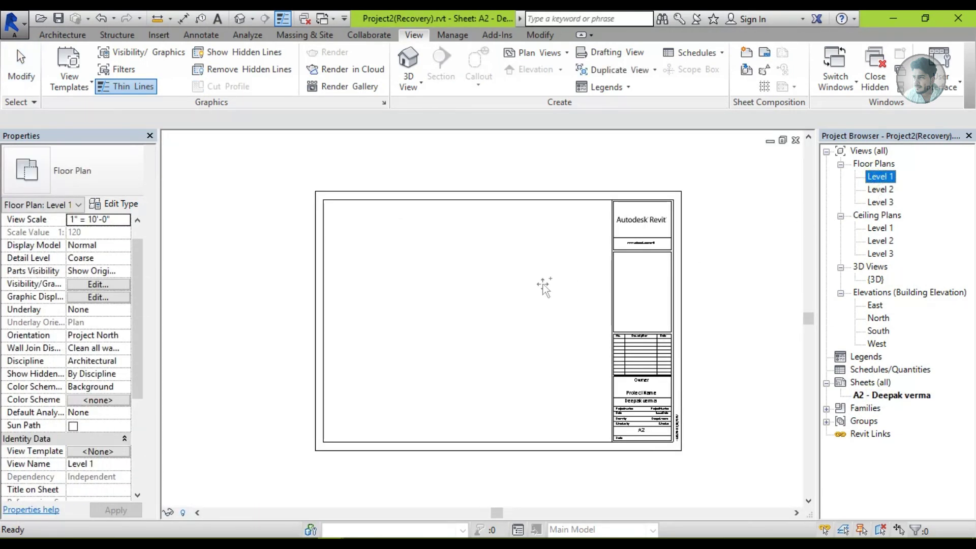
left_click(467, 315)
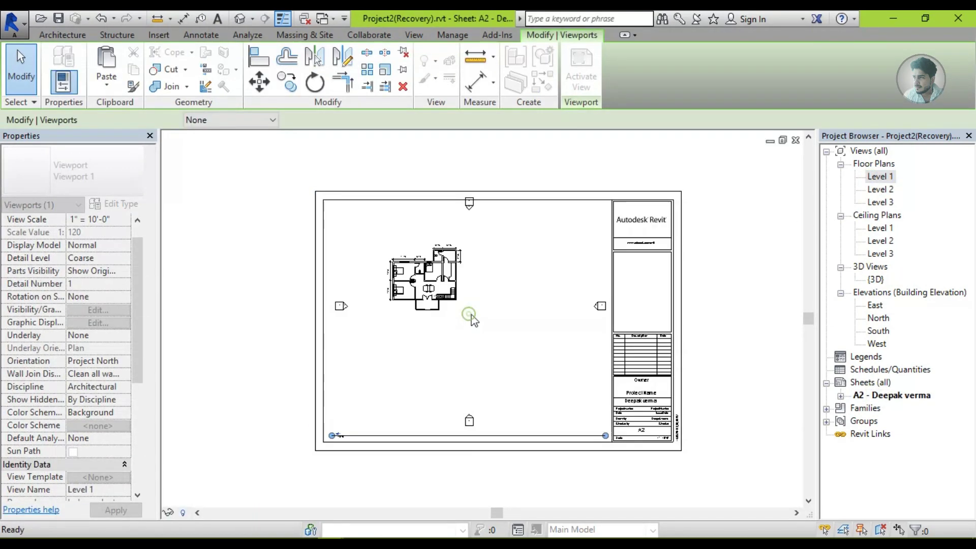
- Deselect the new viewport, pan around sheet A2, and reopen the Level 1 floor plan
left_click(212, 298)
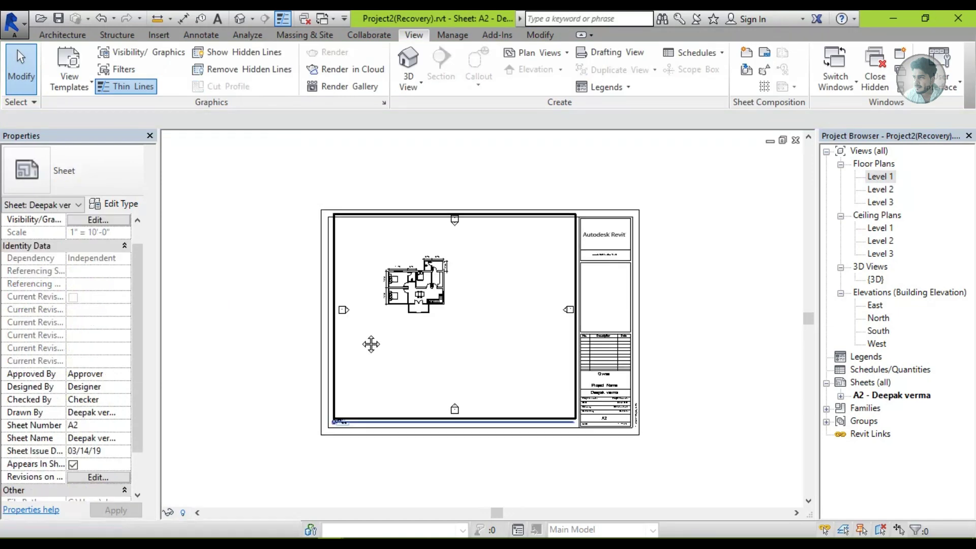
middle_click_drag(371, 342, 379, 422)
middle_click_drag(450, 323, 428, 253)
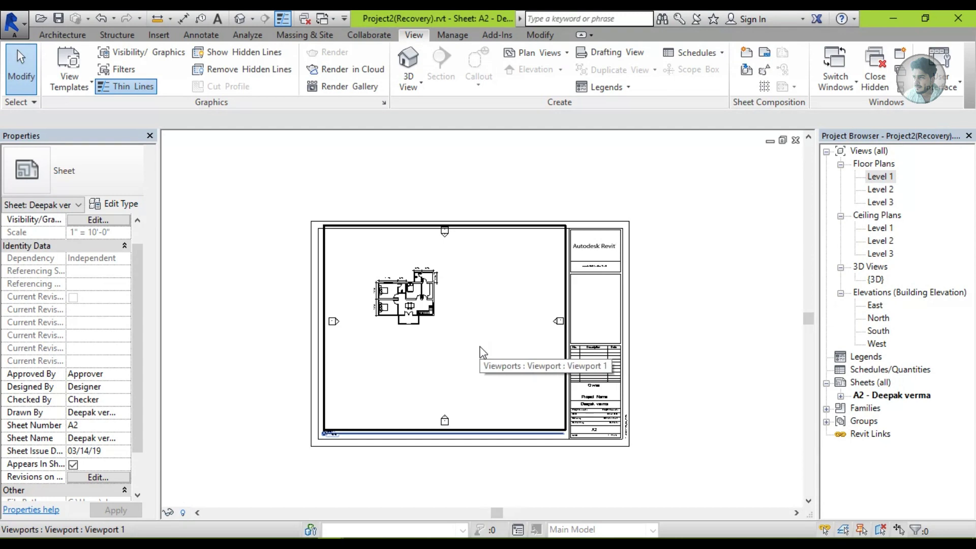
double_click(881, 177)
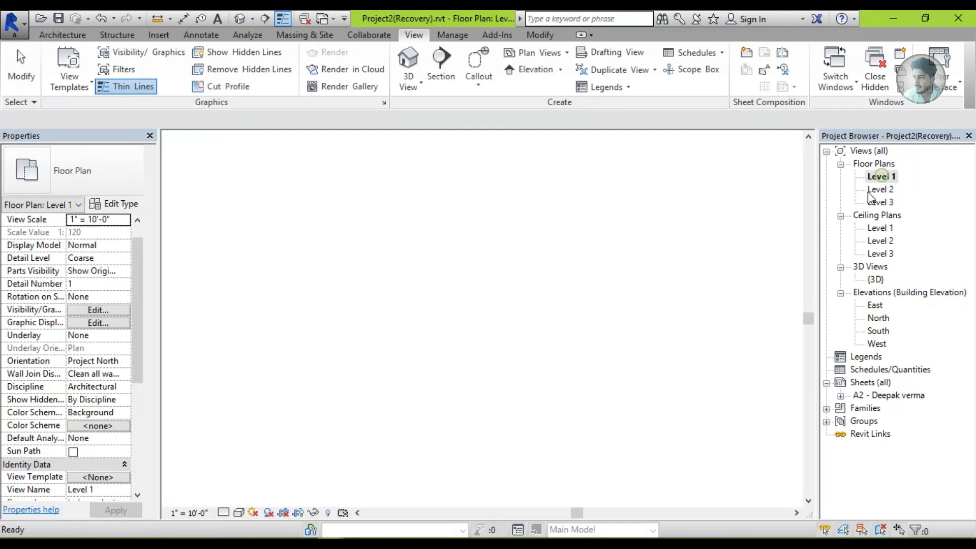
- Hide the elevation marker category in the Level 1 plan and reopen sheet A2
left_click_drag(329, 261, 279, 307)
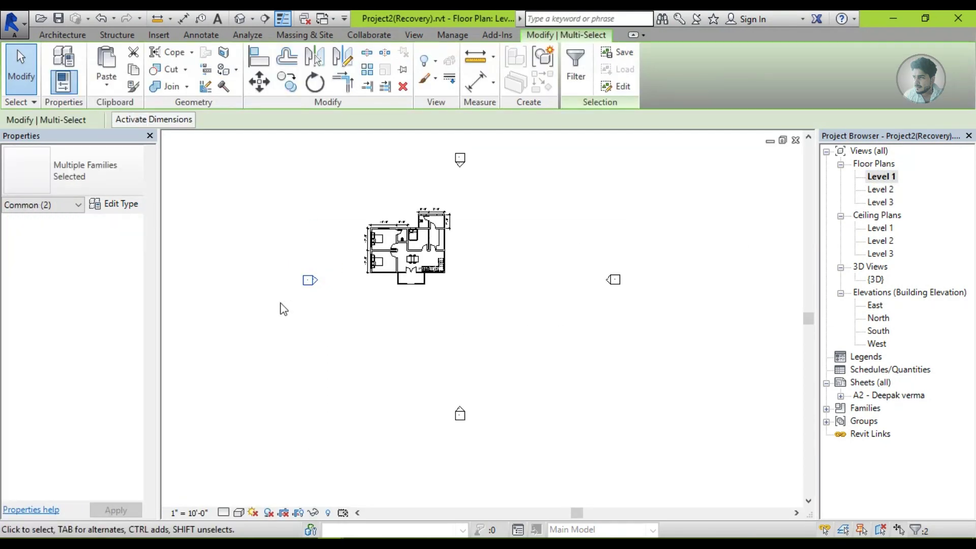
right_click(306, 281)
mouse_move(355, 287)
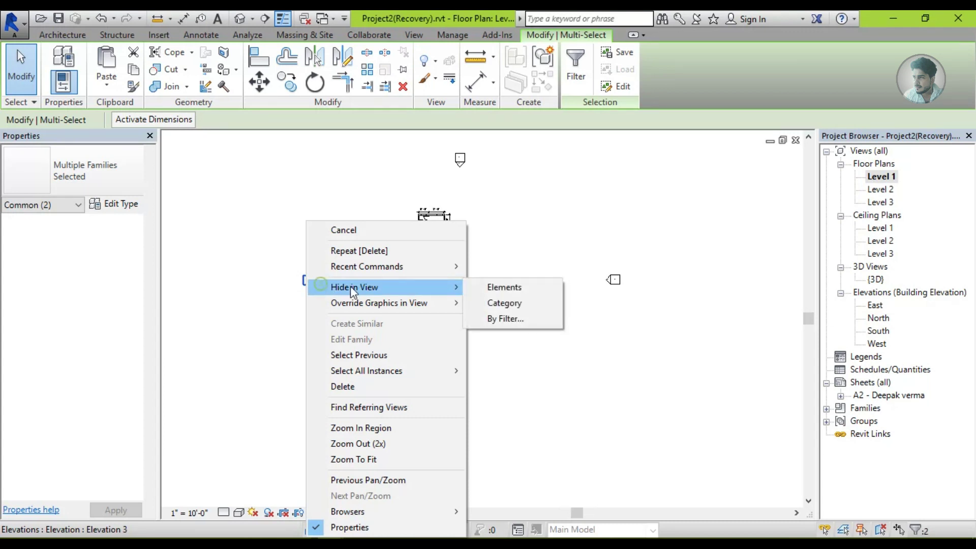
left_click(495, 304)
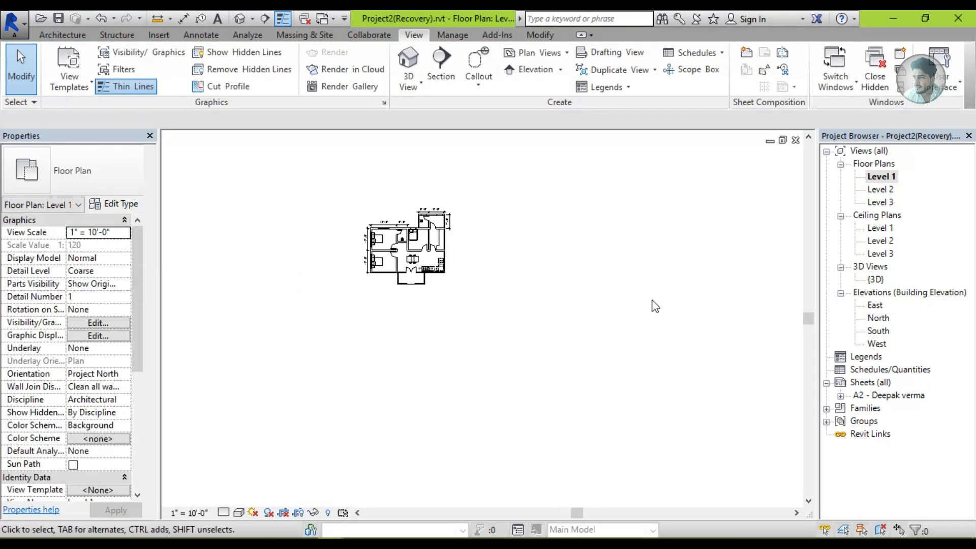
double_click(921, 399)
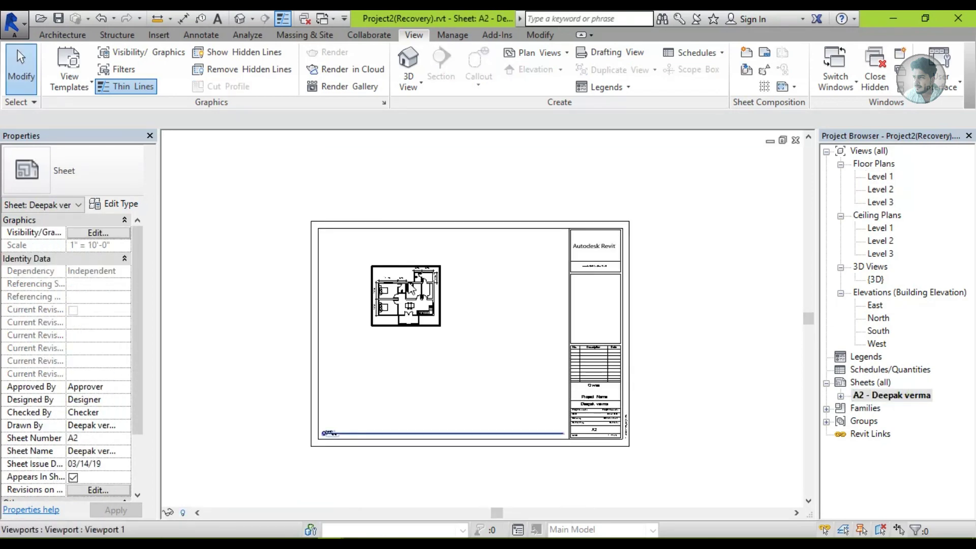
- Move the existing Level 1 viewport, then delete it from sheet A2
scroll(417, 307, "down", 2)
left_click(397, 281)
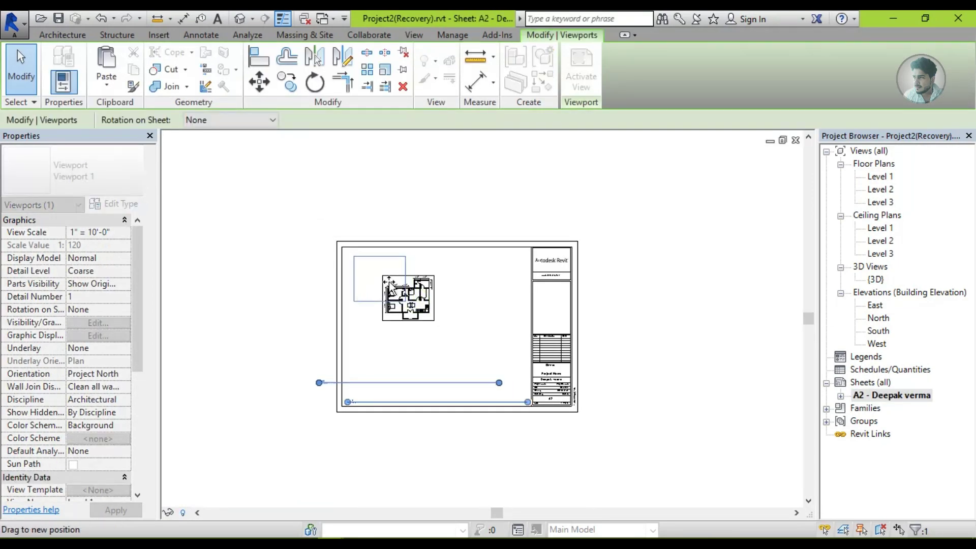
left_click_drag(398, 281, 369, 262)
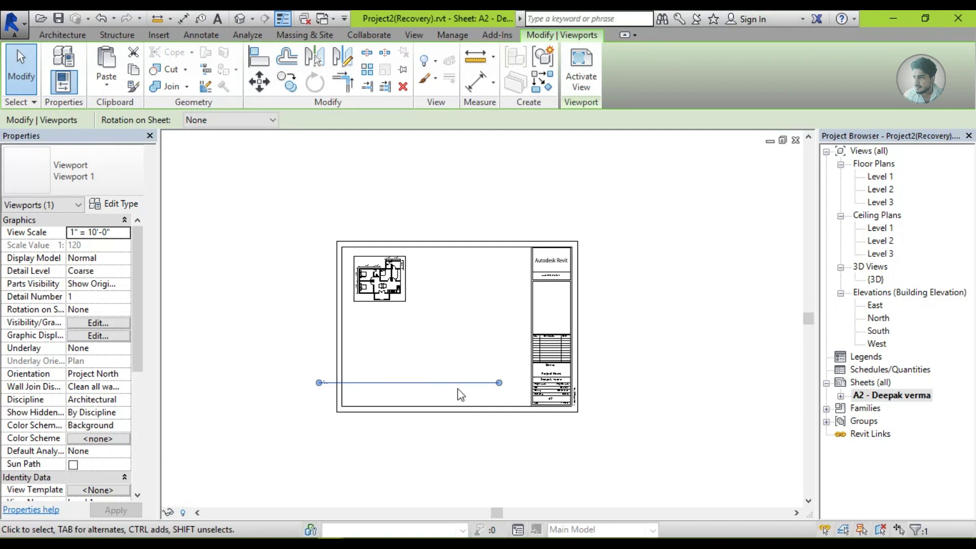
key("Delete")
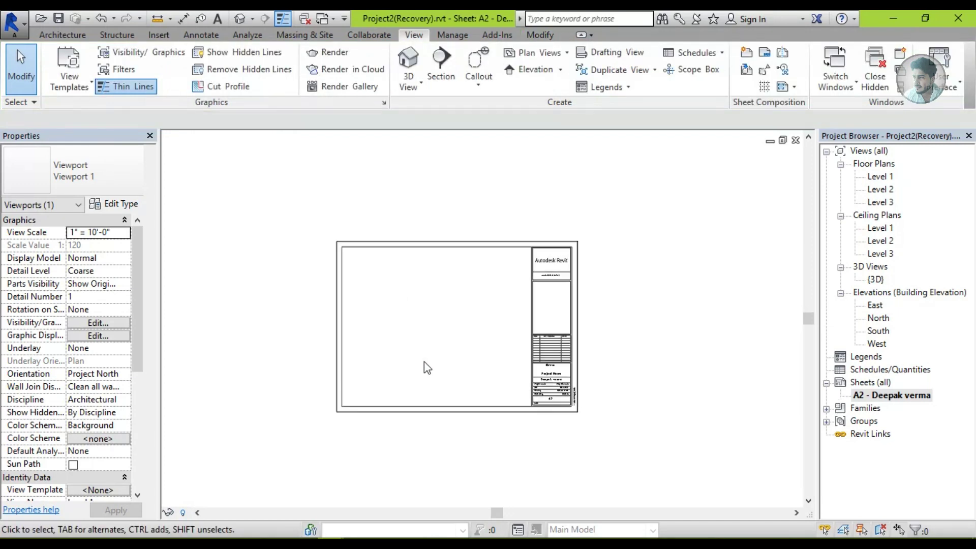
- Place a new Level 1 viewport near the sheet's top-left, then open the Level 1 plan
left_click(885, 176)
left_click_drag(443, 297, 428, 298)
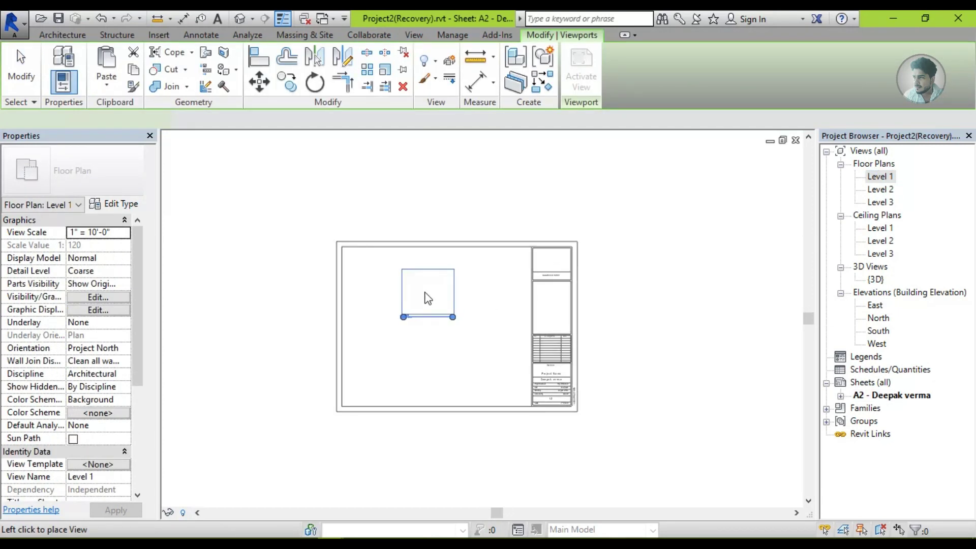
left_click(376, 283)
scroll(375, 287, "up", 1)
scroll(374, 287, "up", 3)
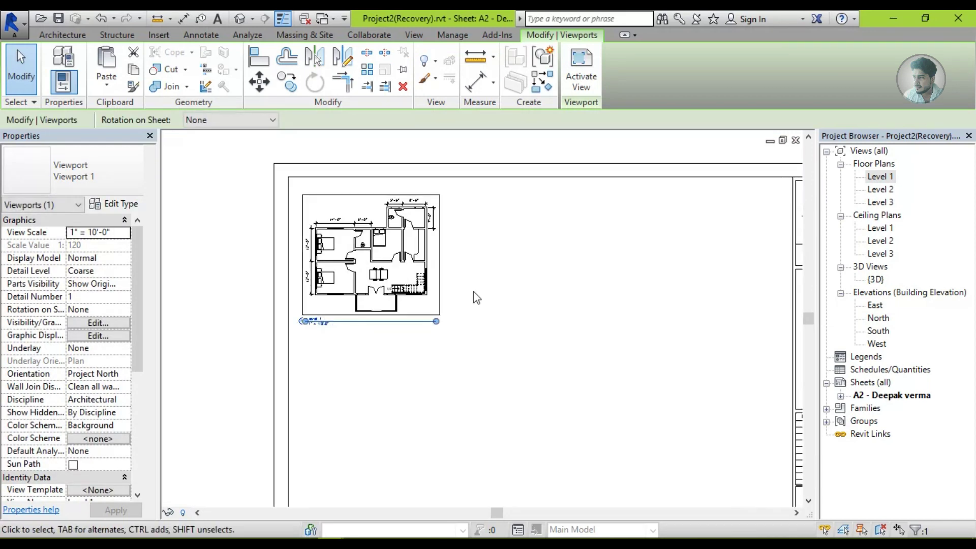
double_click(877, 178)
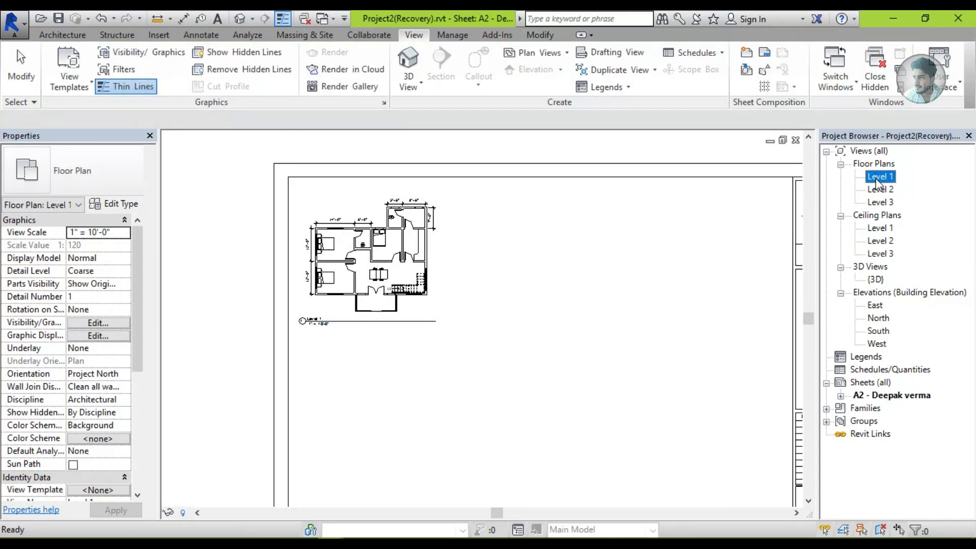
- Undo the last action and turn on Crop Region Visible for the Level 1 plan
scroll(440, 250, "down", 2)
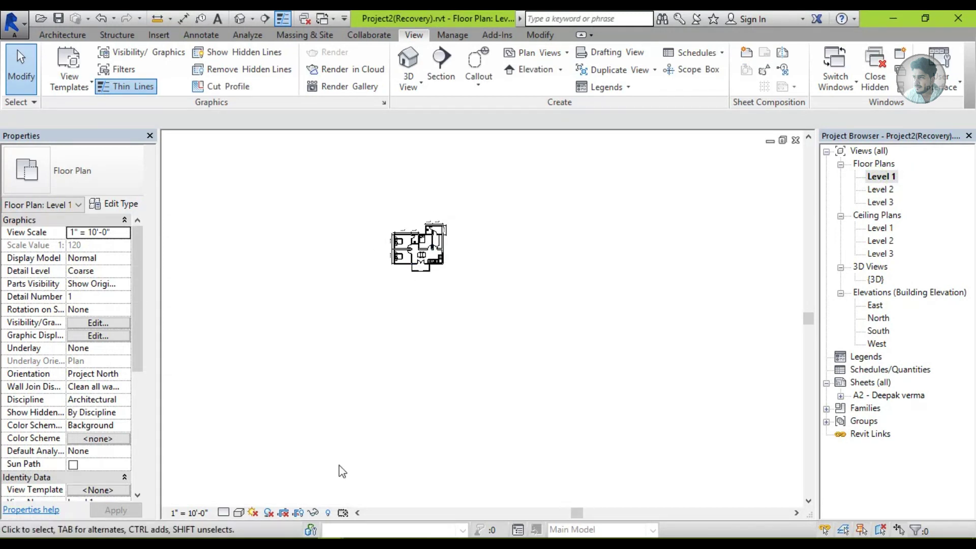
key("ctrl+z")
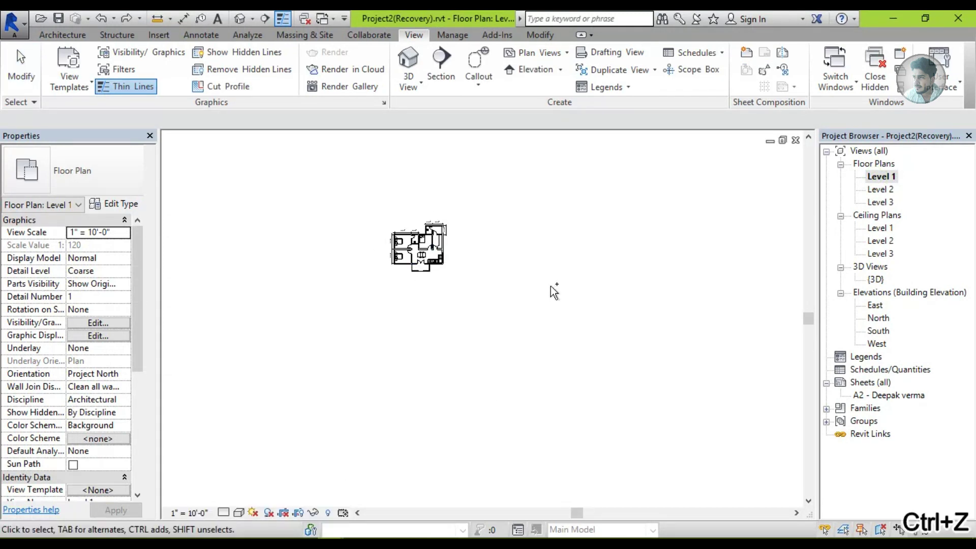
scroll(487, 279, "up", 2)
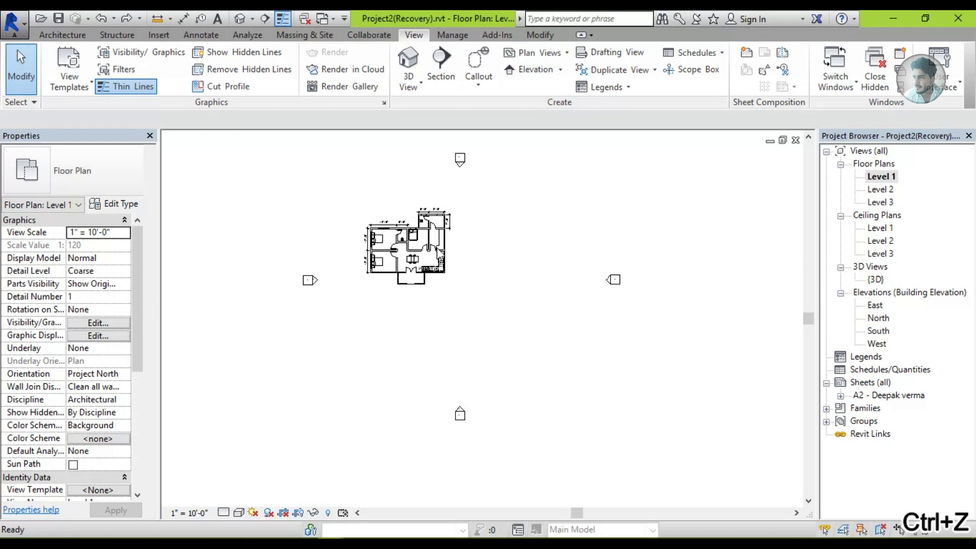
scroll(422, 256, "up", 1)
scroll(422, 256, "down", 1)
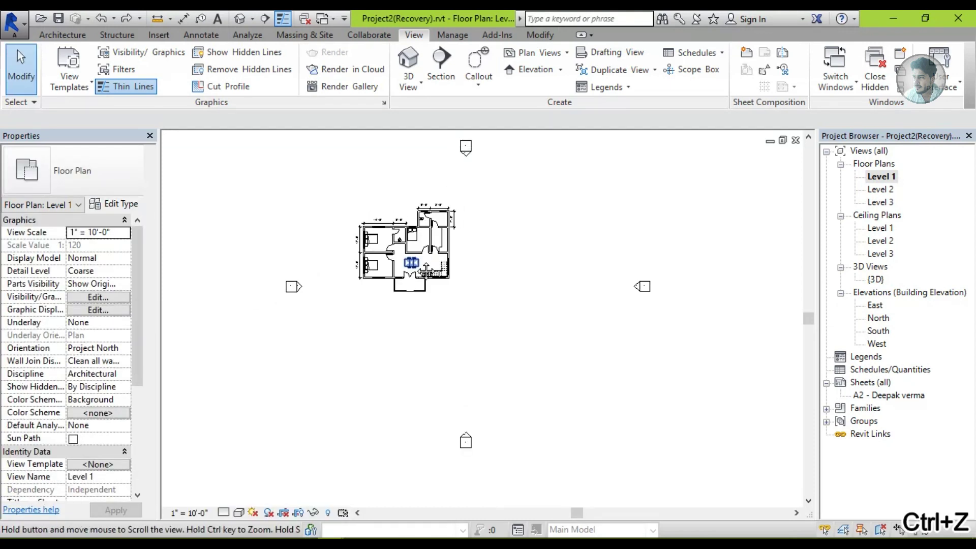
scroll(393, 264, "down", 1)
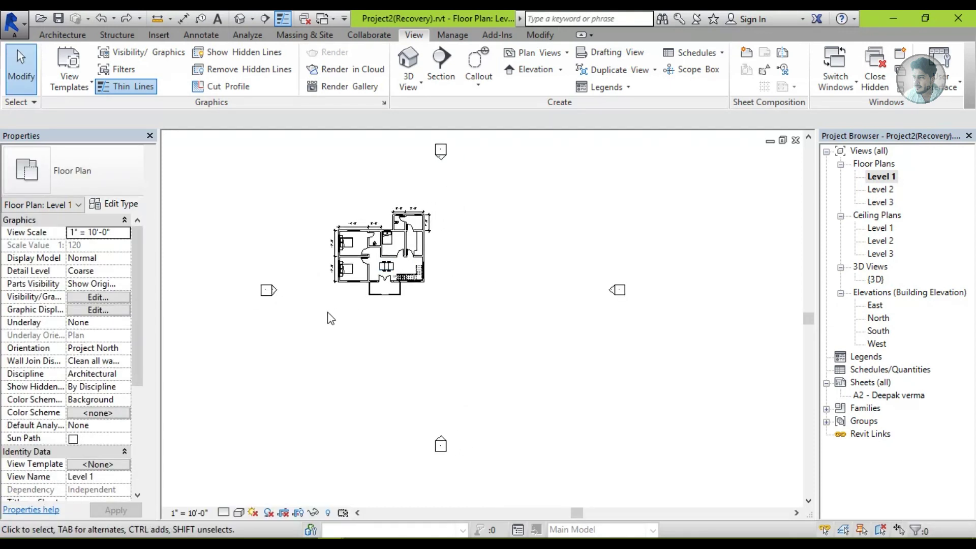
scroll(133, 373, "down", 1)
scroll(130, 397, "down", 4)
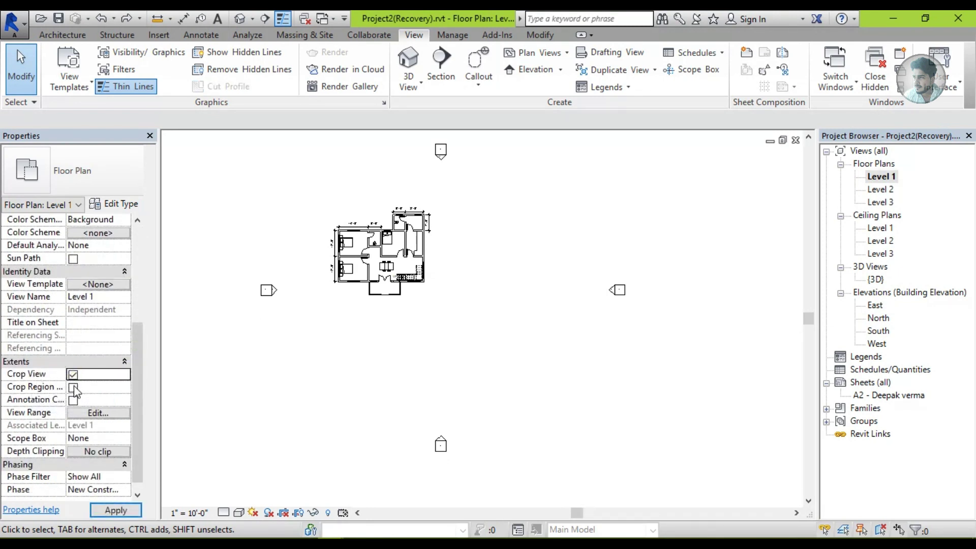
left_click(73, 388)
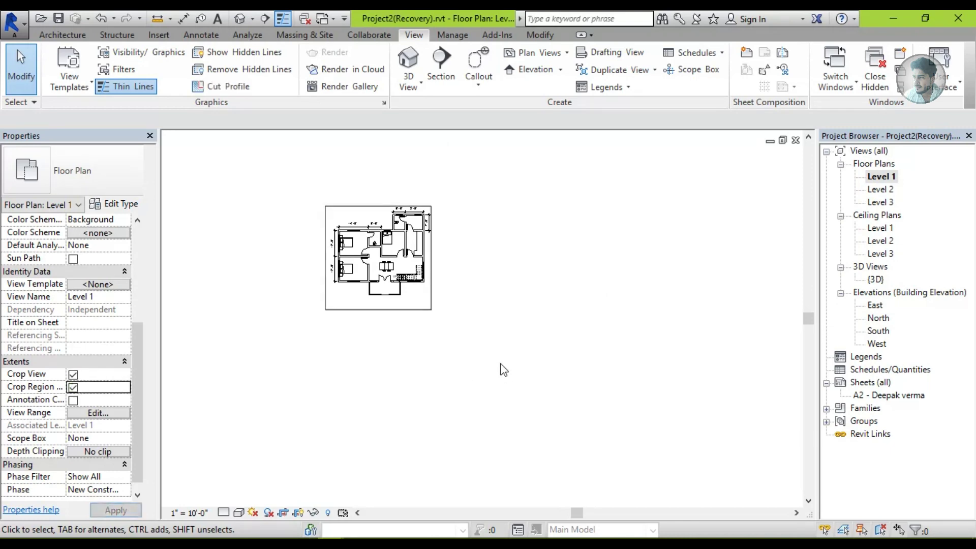
- Select the crop boundary and stretch all four edges outward around the plan
left_click(432, 305)
left_click_drag(431, 258, 597, 258)
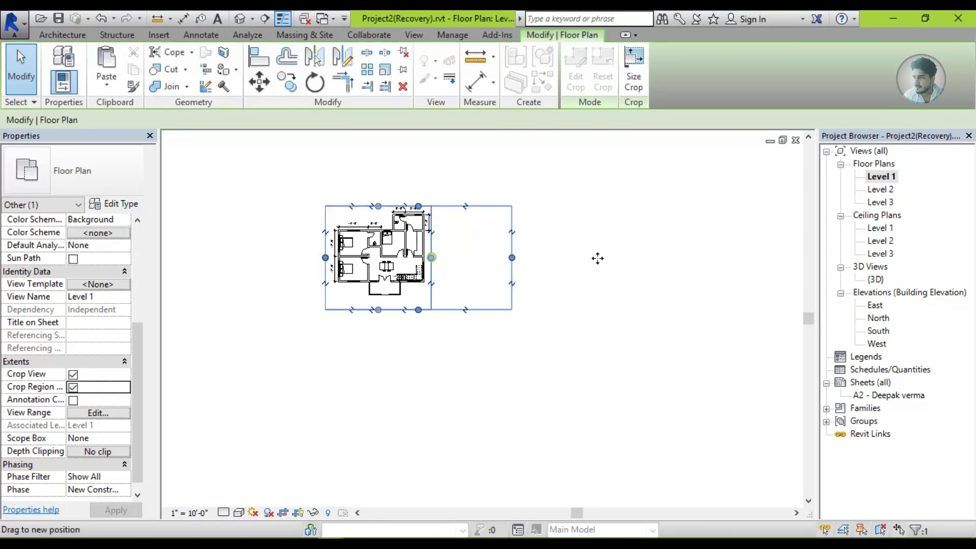
left_click_drag(461, 310, 461, 395)
left_click_drag(326, 302, 230, 305)
scroll(407, 344, "down", 2)
left_click_drag(454, 272, 454, 202)
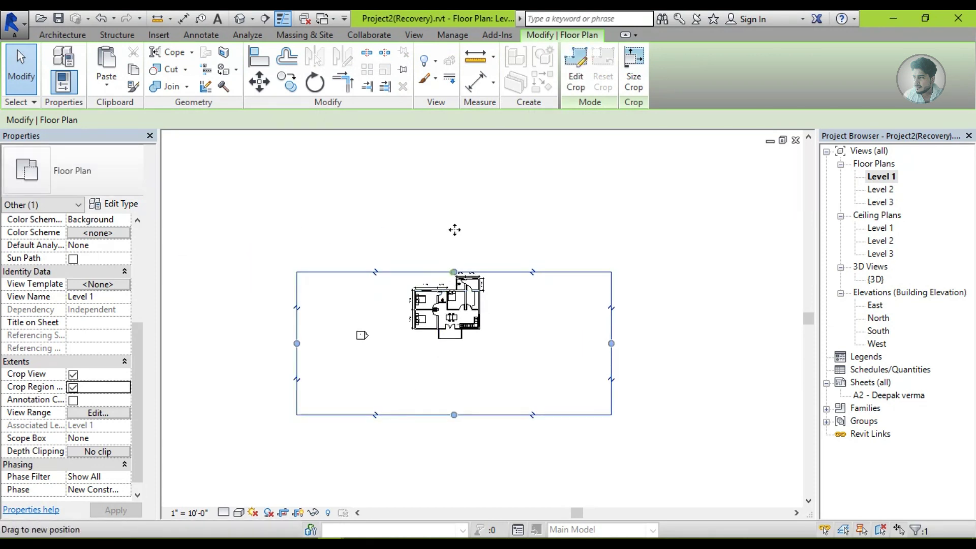
left_click_drag(611, 309, 652, 308)
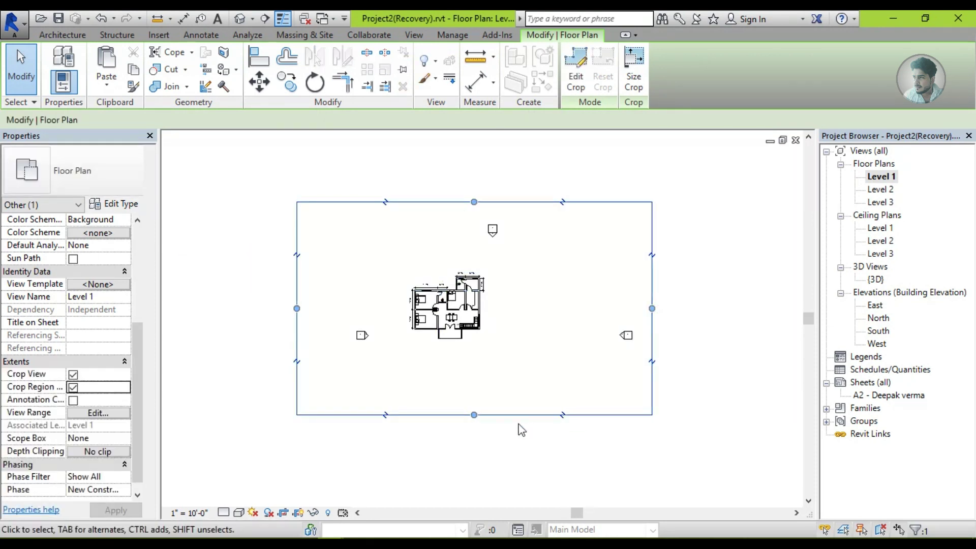
left_click_drag(475, 418, 471, 466)
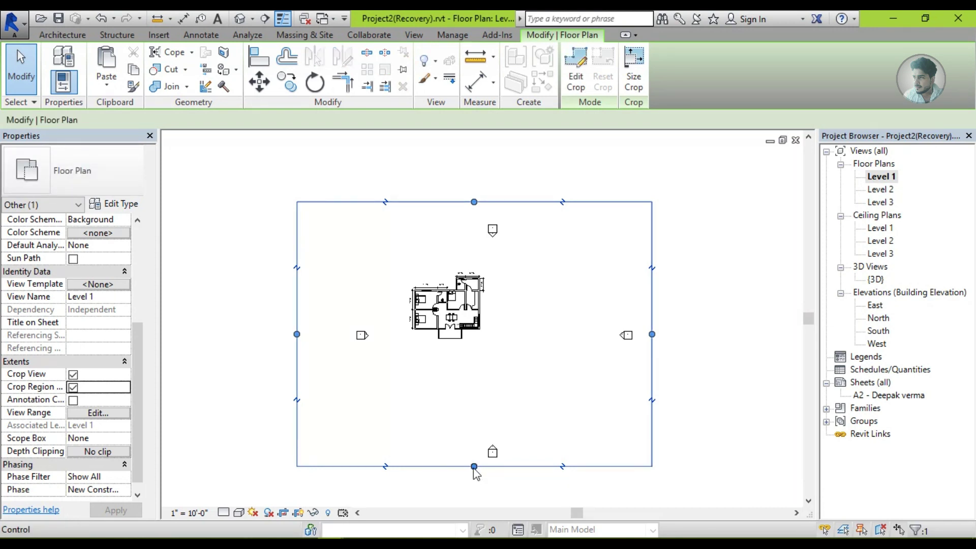
- Pull the crop edges back in to closely frame the house plan
left_click_drag(473, 466, 473, 343)
left_click_drag(296, 273, 406, 273)
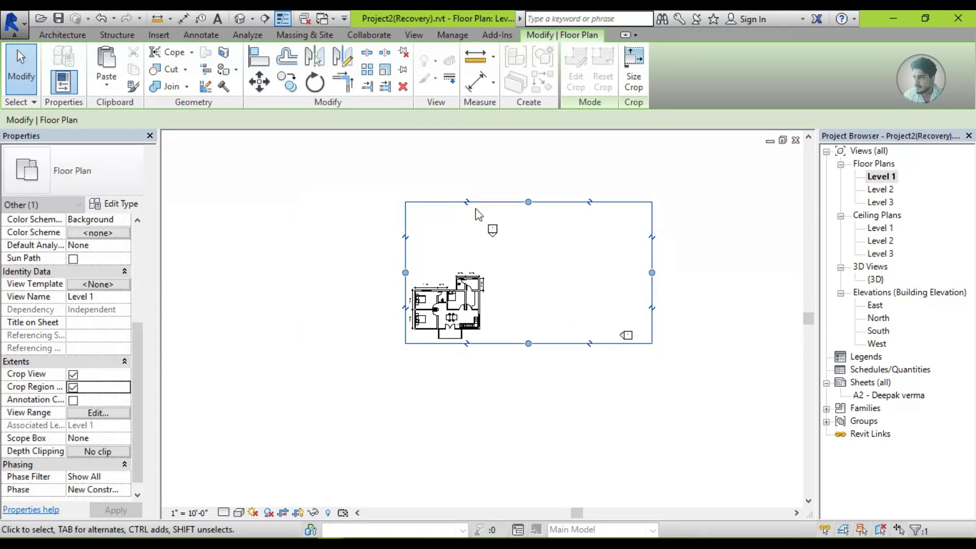
left_click_drag(528, 202, 529, 268)
left_click_drag(652, 306, 493, 316)
scroll(462, 307, "up", 5)
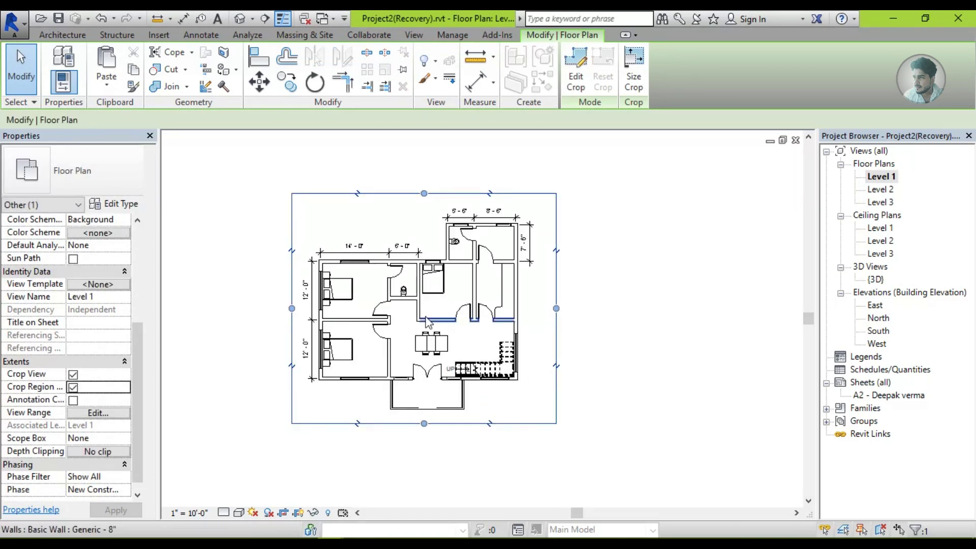
mouse_move(291, 308)
left_mouse_down()
mouse_move(411, 308)
mouse_move(295, 308)
left_mouse_up()
left_click(657, 309)
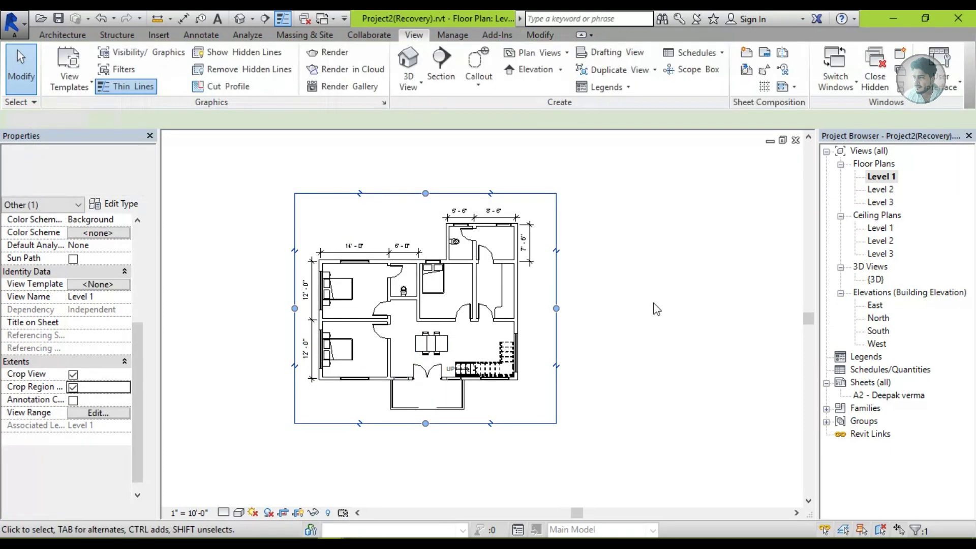
- Place the cropped Level 1 plan as a viewport at sheet A2's top-left
double_click(884, 395)
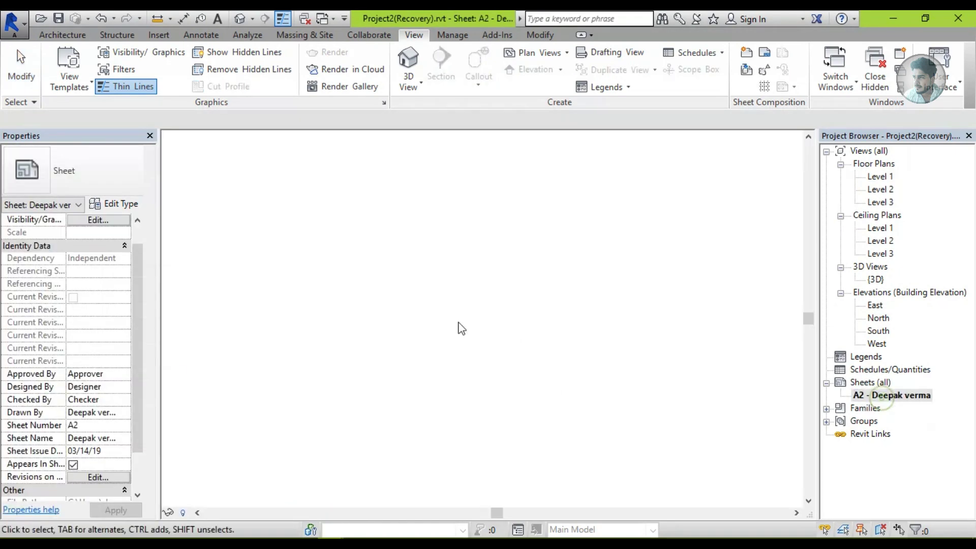
left_click_drag(894, 177, 550, 258)
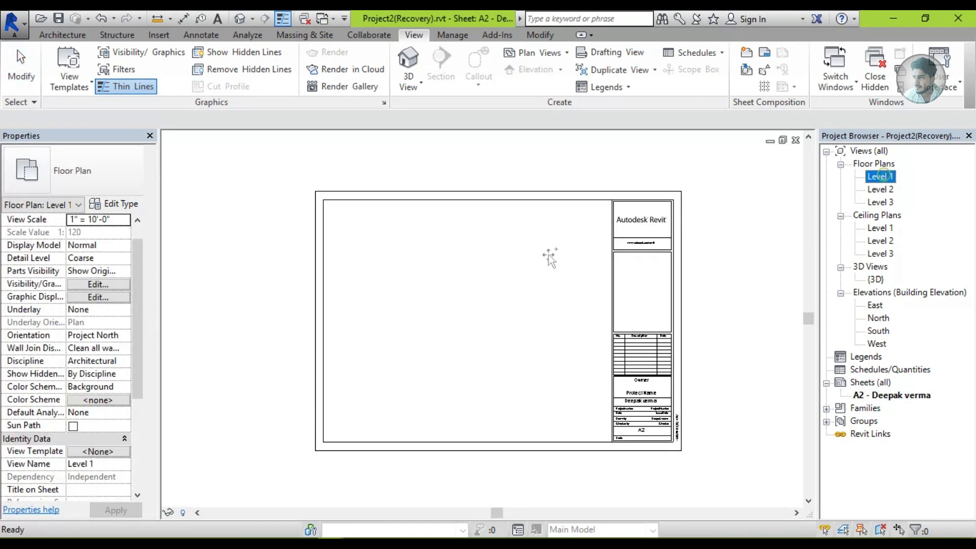
left_click(378, 249)
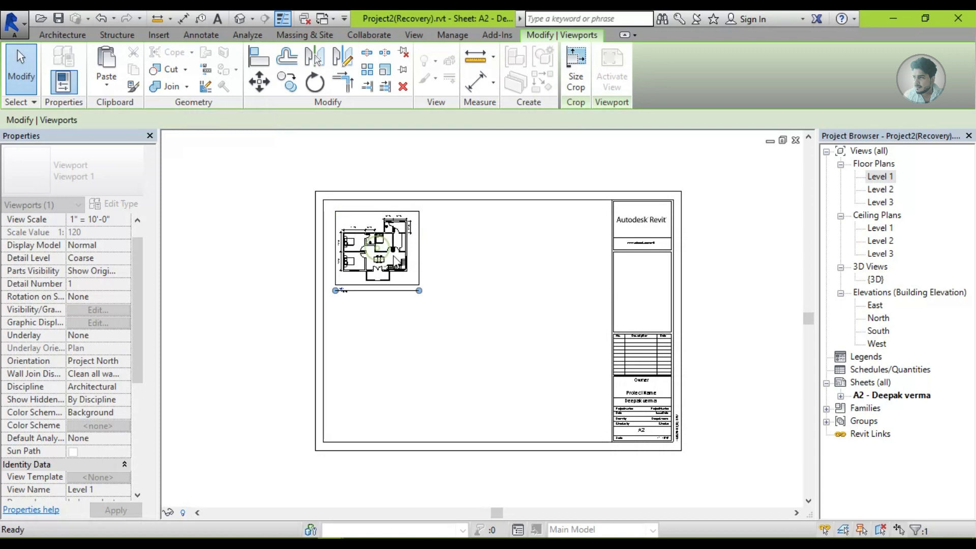
left_click(480, 267)
scroll(385, 262, "up", 3)
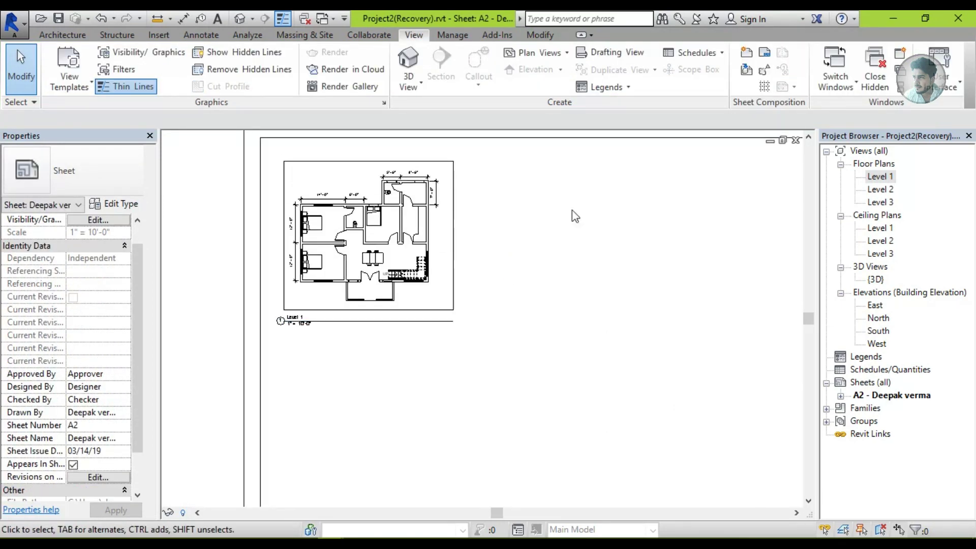
- Hide the Level 1 plan's crop boundary, then return to sheet A2
double_click(886, 177)
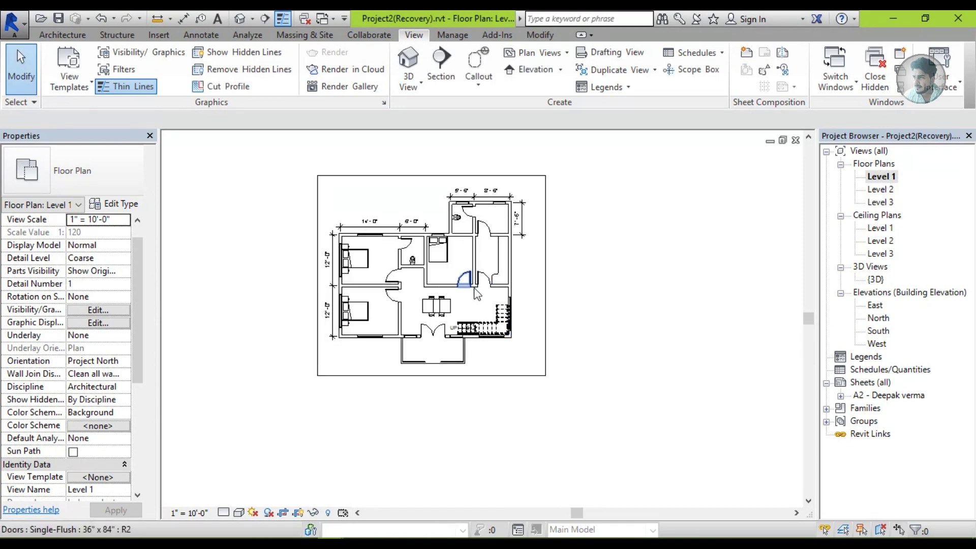
middle_click_drag(466, 291, 466, 306)
scroll(135, 291, "down", 5)
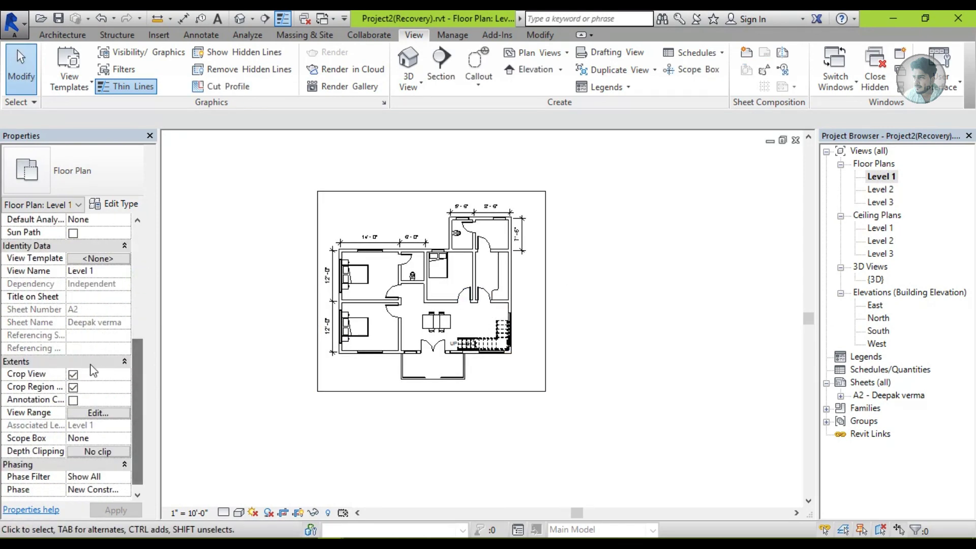
left_click(73, 388)
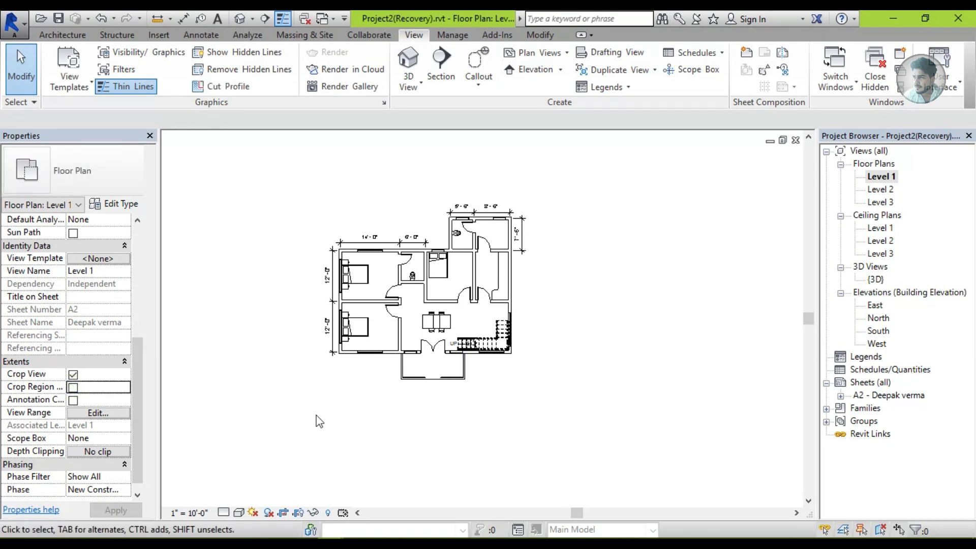
double_click(895, 395)
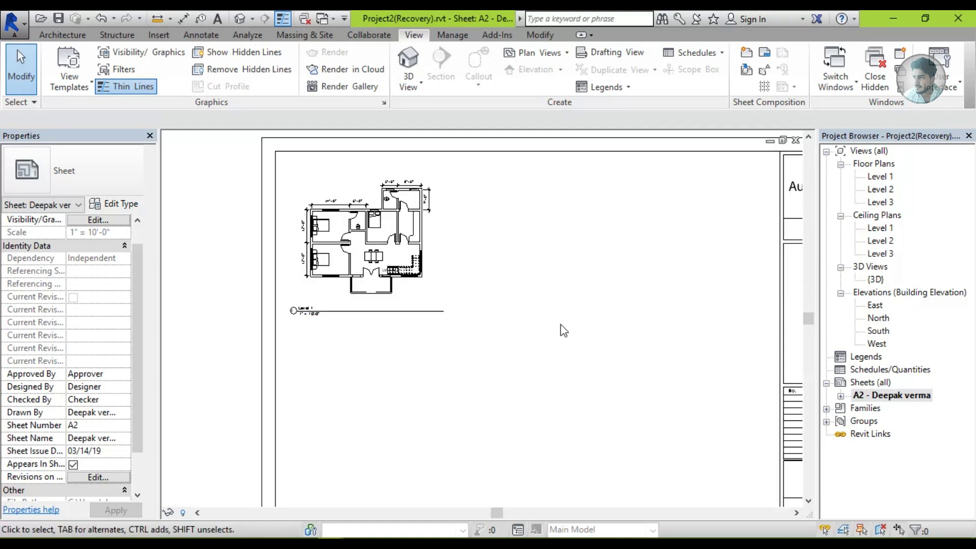
- Set the Level 1 viewport type's Title to none and apply it
scroll(335, 350, "up", 2)
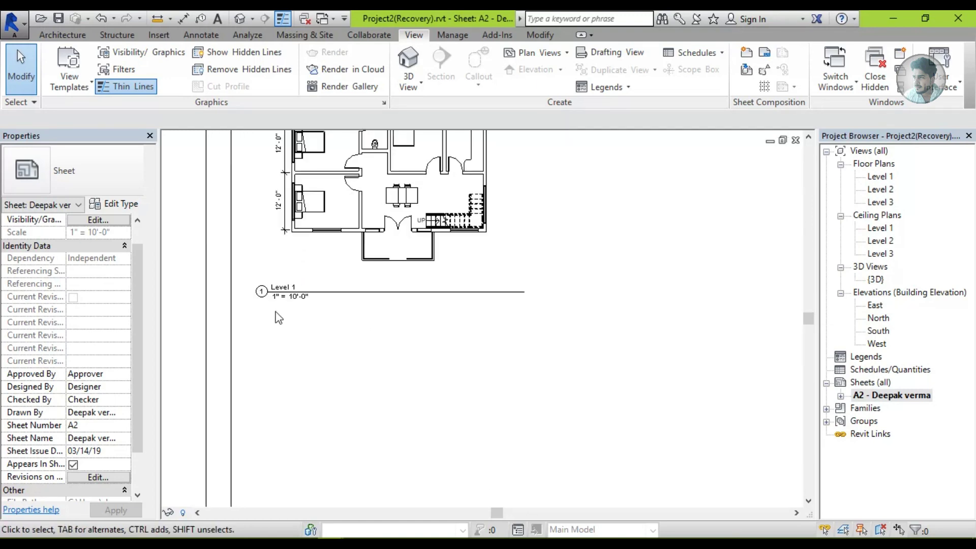
left_click(326, 298)
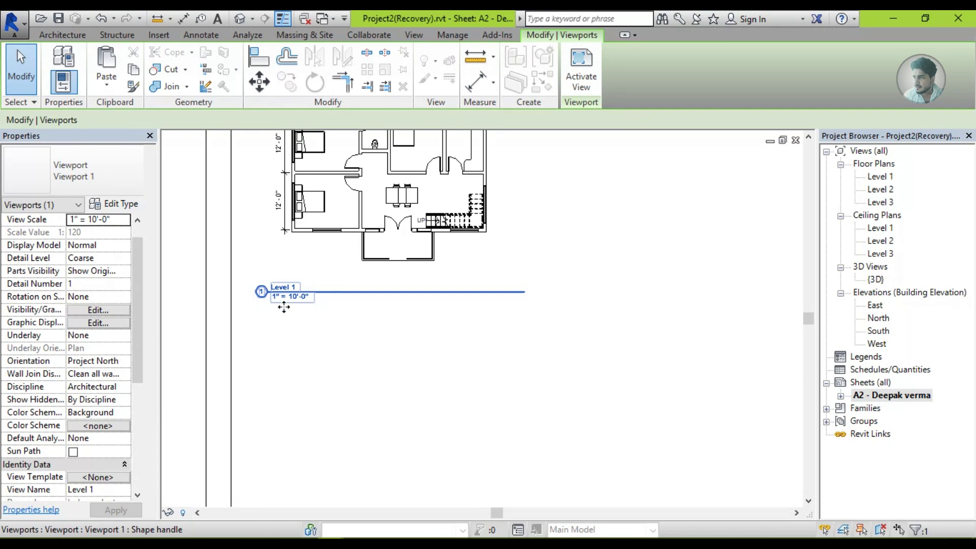
scroll(283, 304, "up", 2)
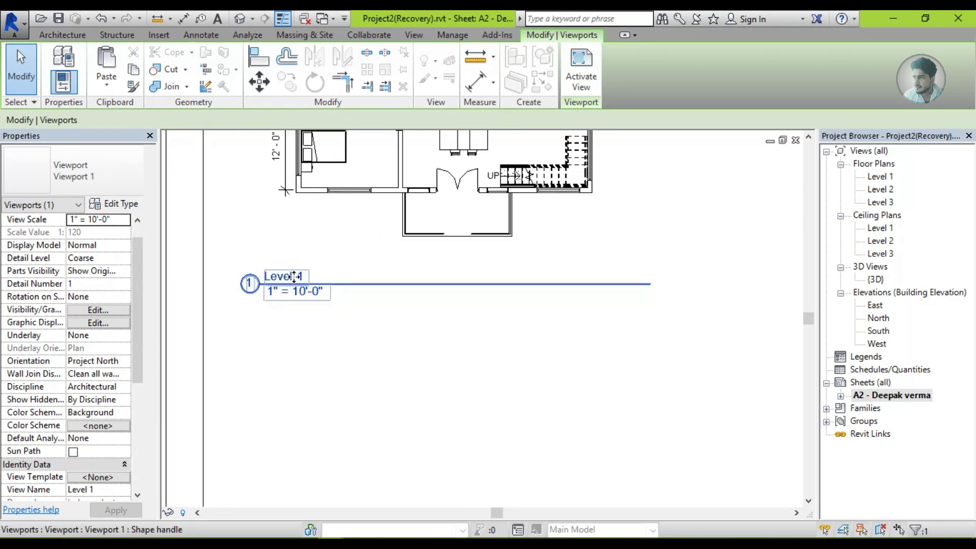
left_click(113, 174)
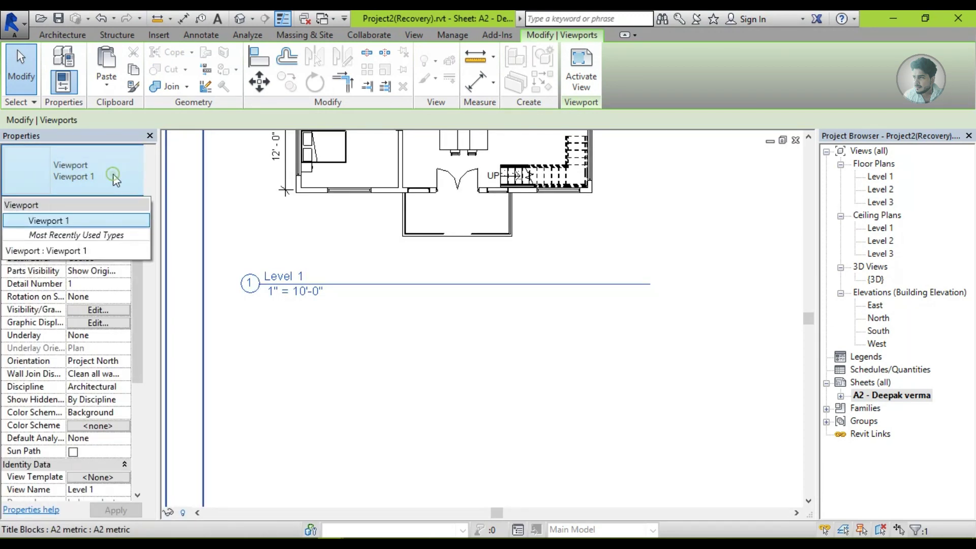
left_click(113, 174)
left_click(113, 205)
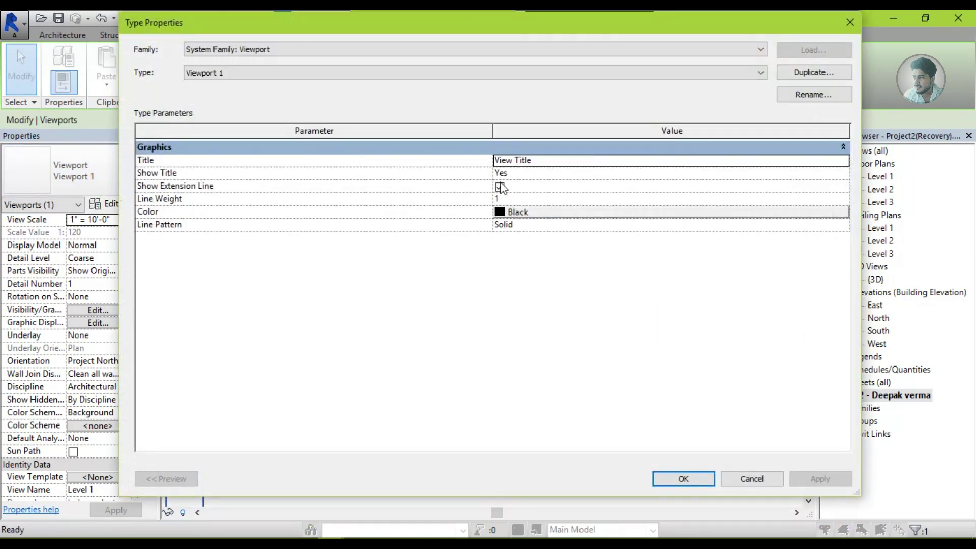
left_click(844, 160)
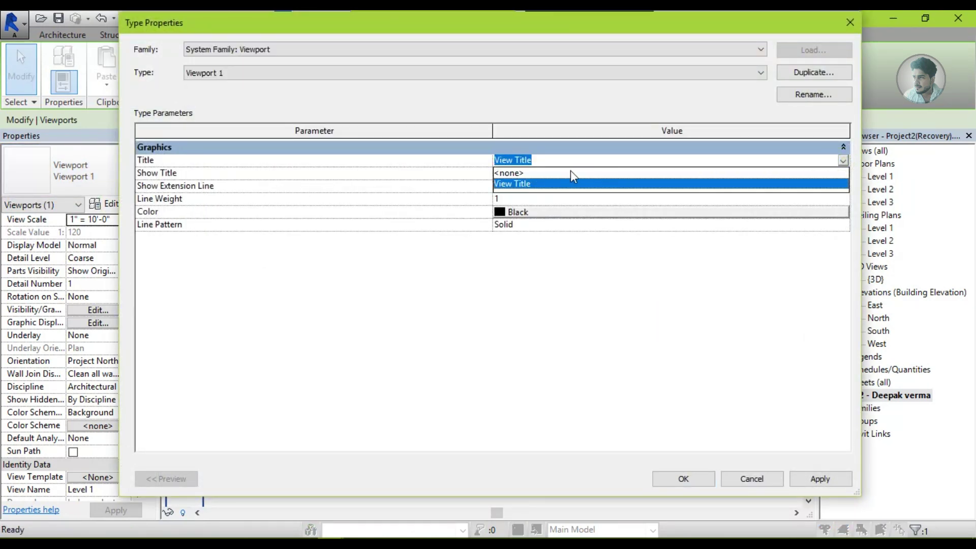
left_click(563, 171)
left_click(811, 478)
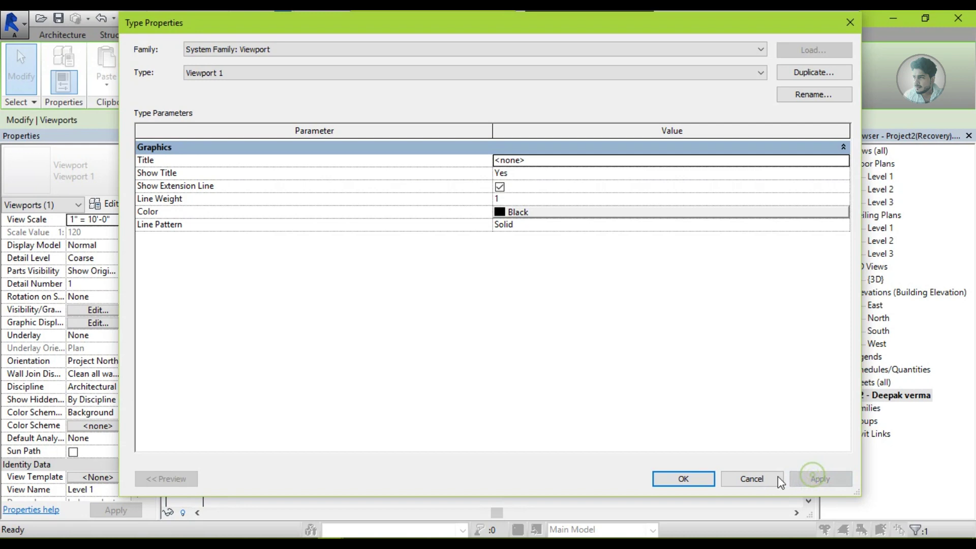
left_click(684, 479)
left_click(356, 348)
- Turn off Show Title for the Level 1 viewport type
scroll(356, 348, "down", 1)
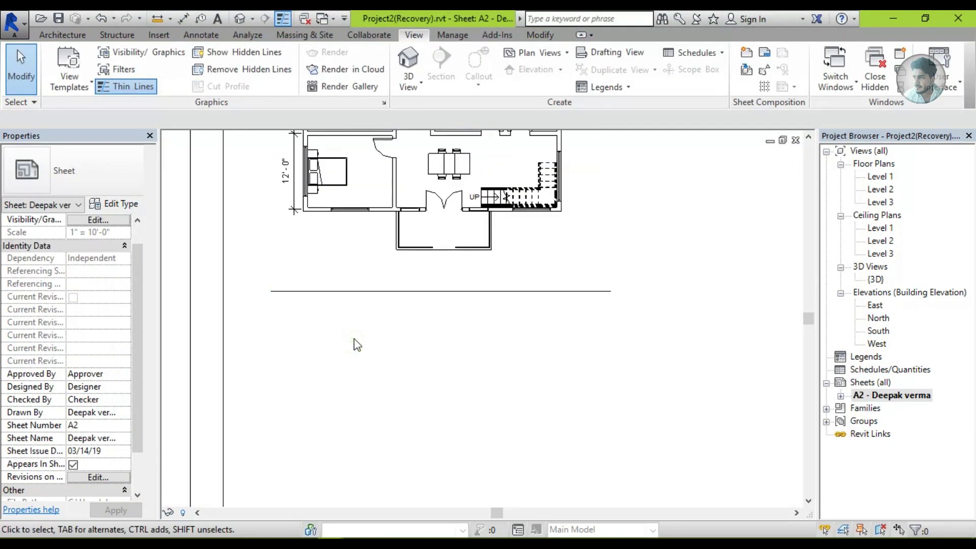
left_click(279, 295)
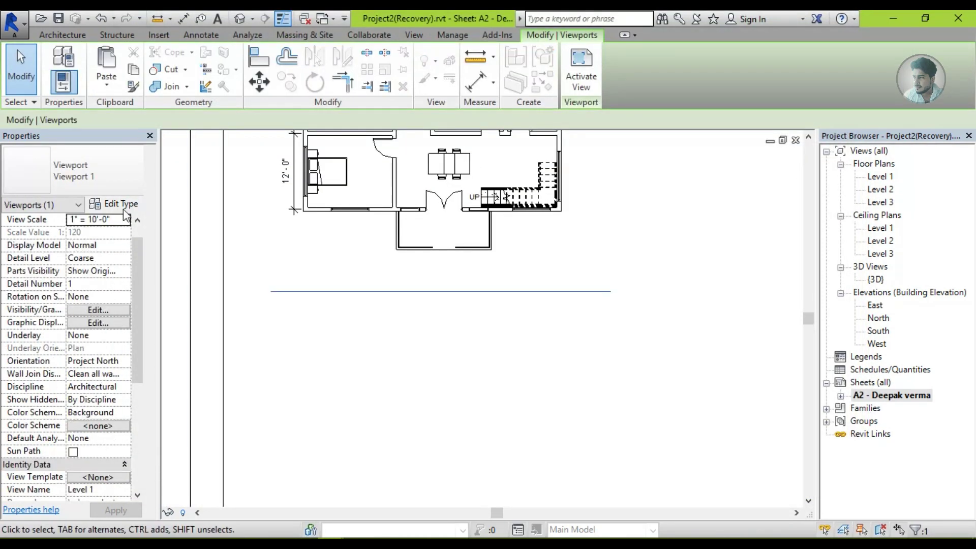
left_click(124, 207)
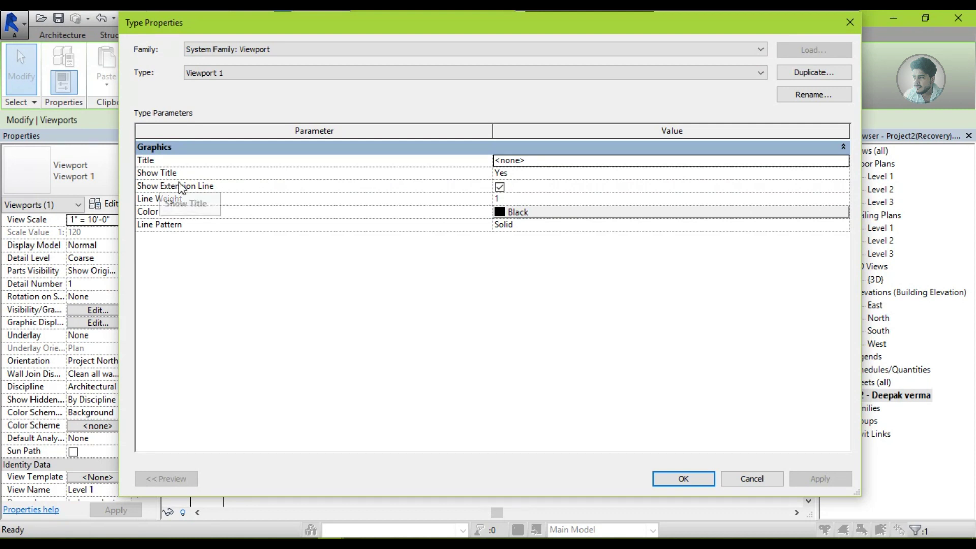
left_click(844, 174)
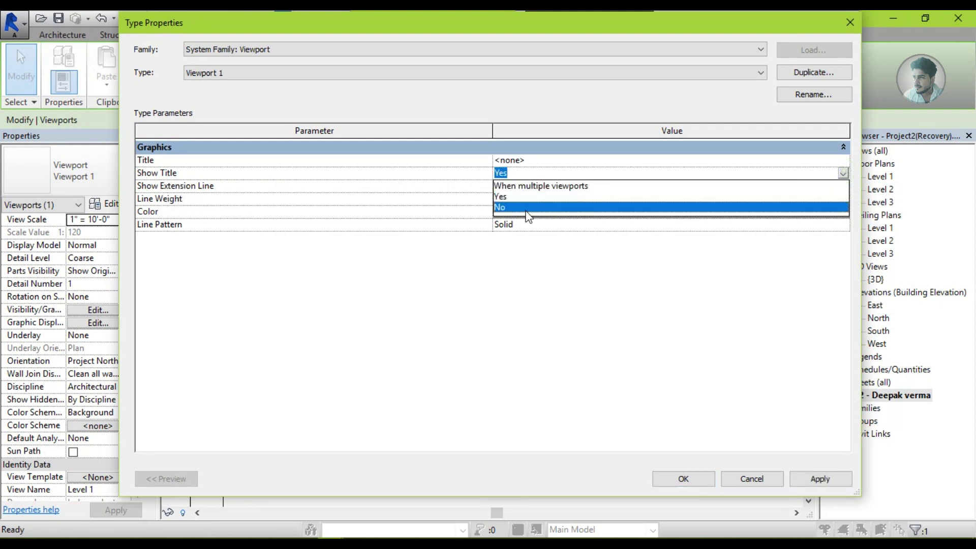
left_click(527, 209)
left_click(684, 479)
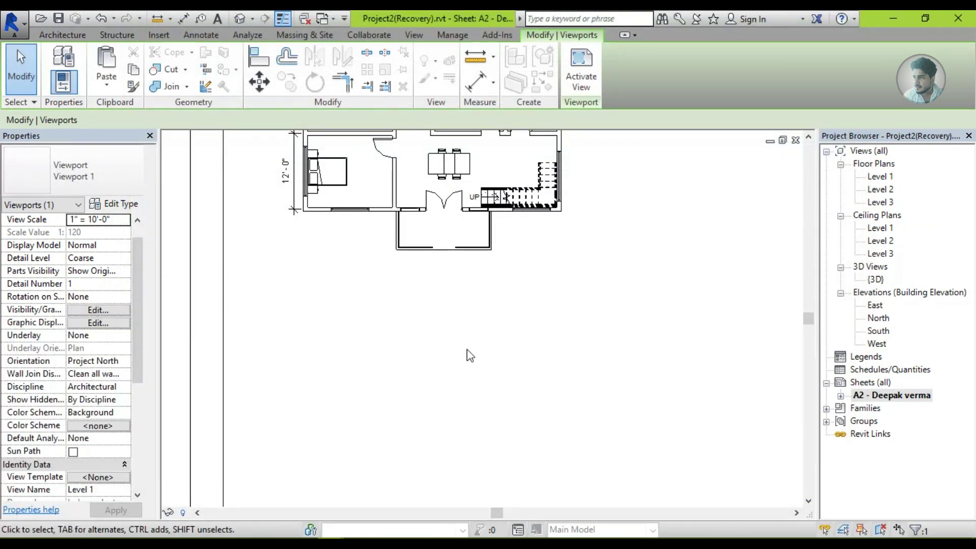
- Restore Title to View Title, Show Title to Yes, and toggle the extension line
left_click(306, 225)
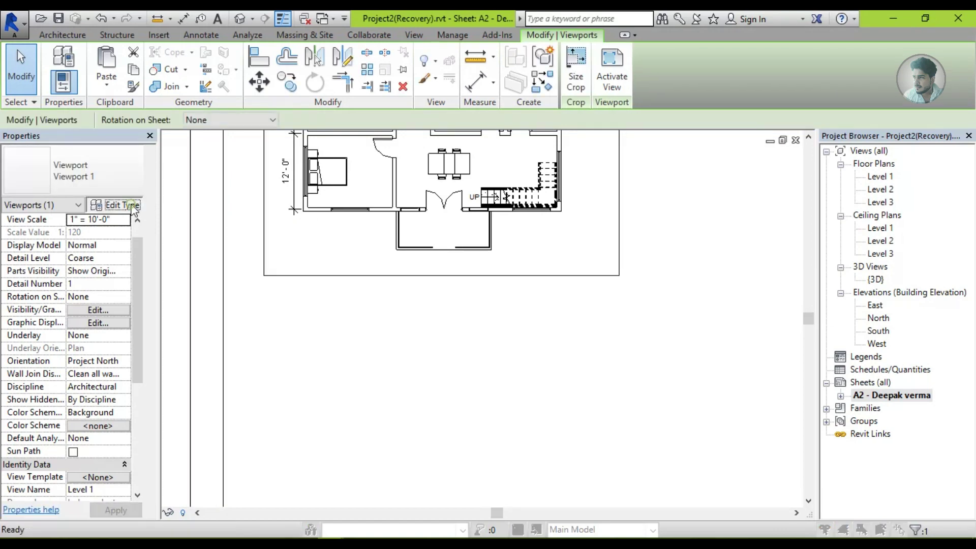
left_click(133, 206)
left_click(843, 174)
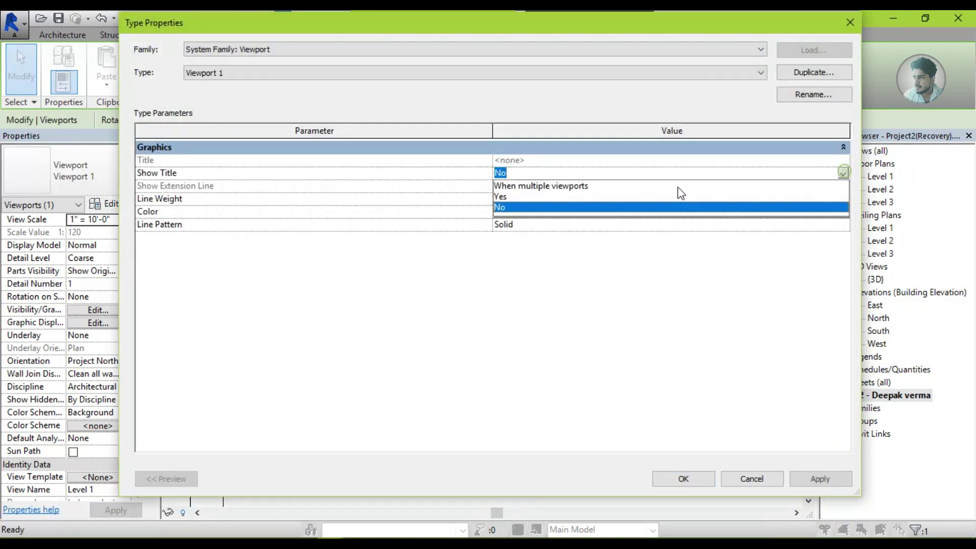
left_click(629, 194)
left_click(840, 161)
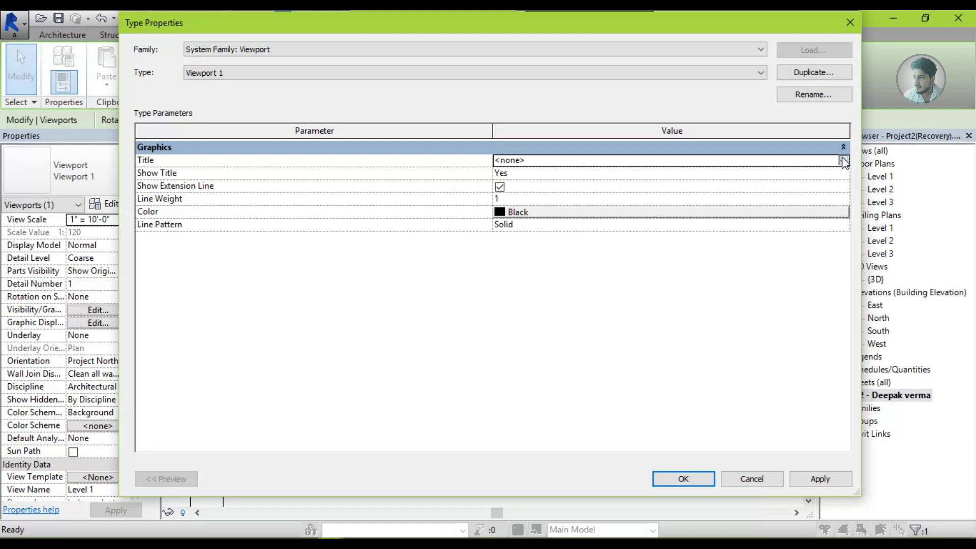
left_click(727, 185)
left_click(839, 174)
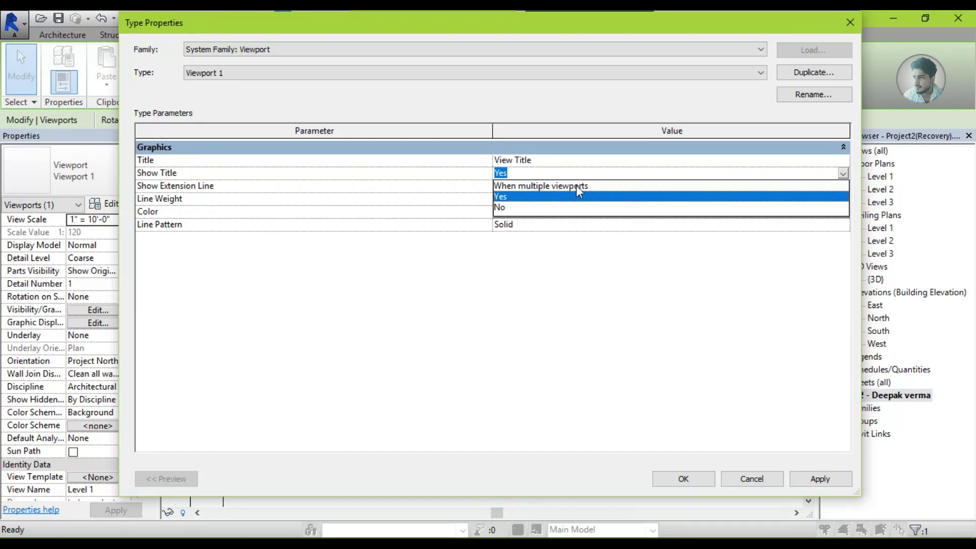
left_click(589, 175)
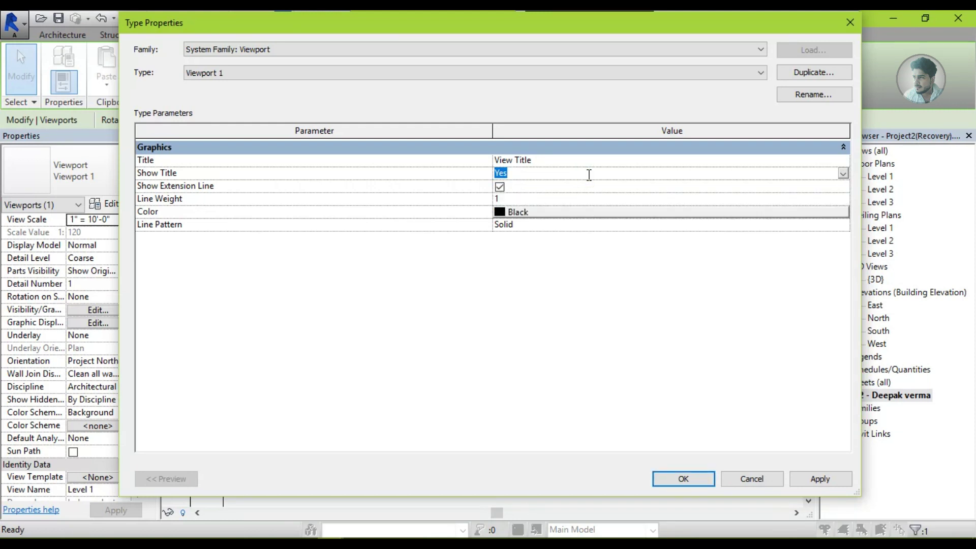
left_click(500, 187)
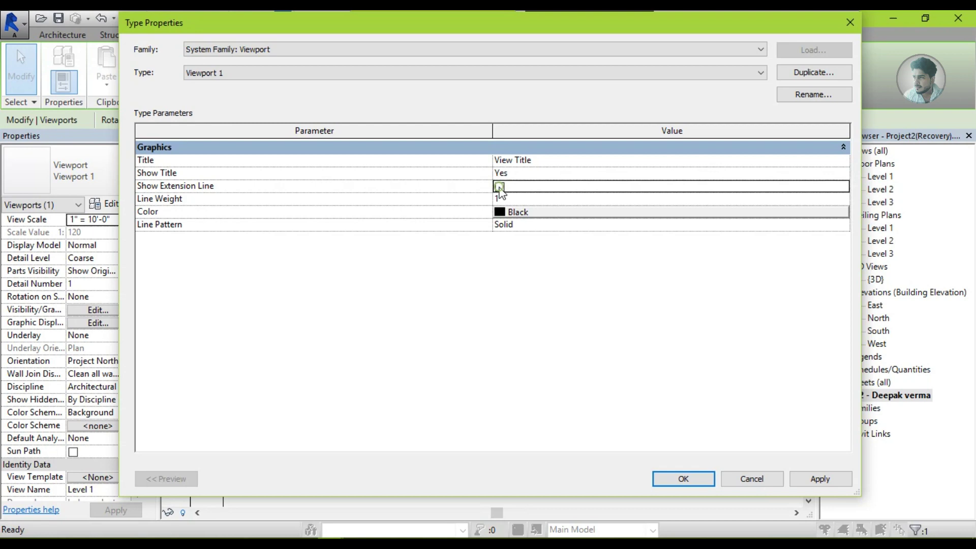
left_click_drag(455, 25, 709, 133)
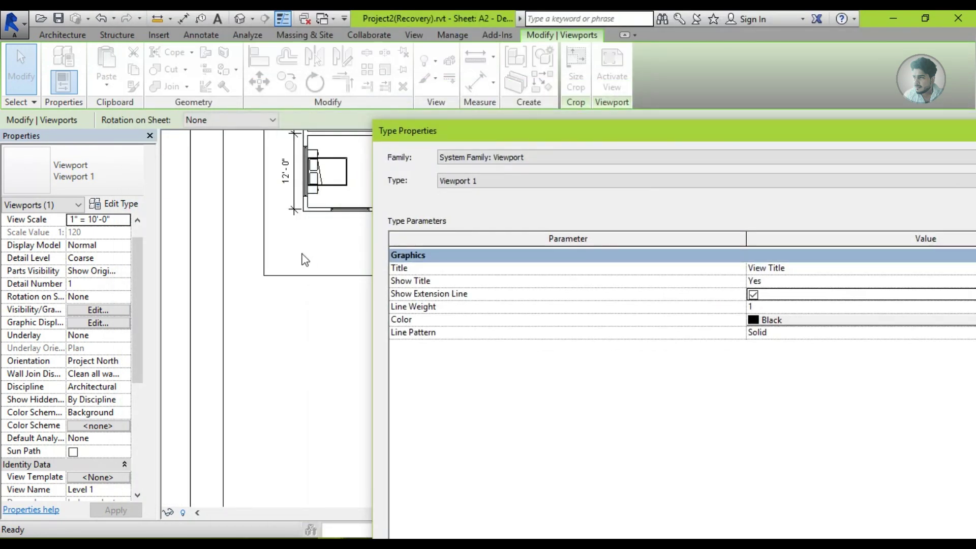
left_click_drag(646, 141, 398, 73)
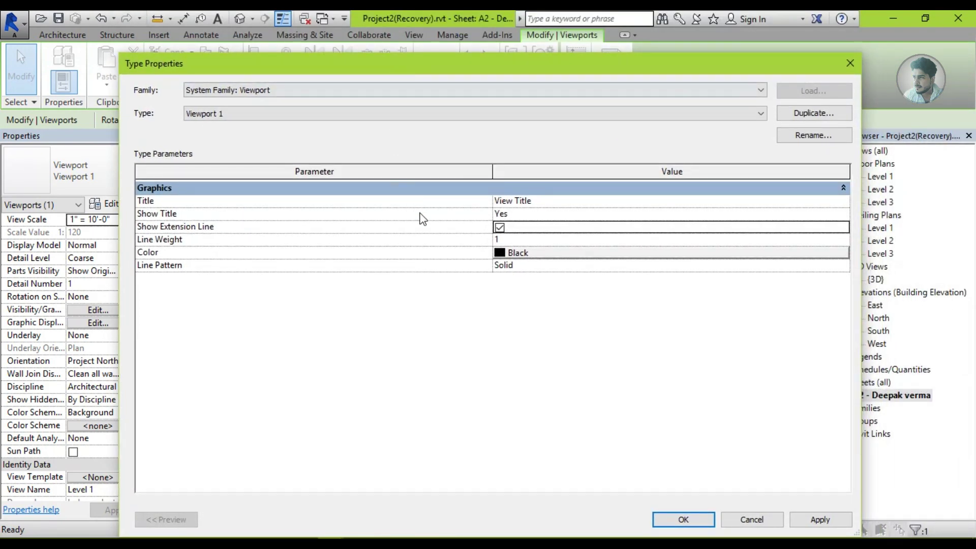
- Give the viewport title line weight 4, colour Red and the Center line pattern
left_click(845, 239)
left_click(579, 285)
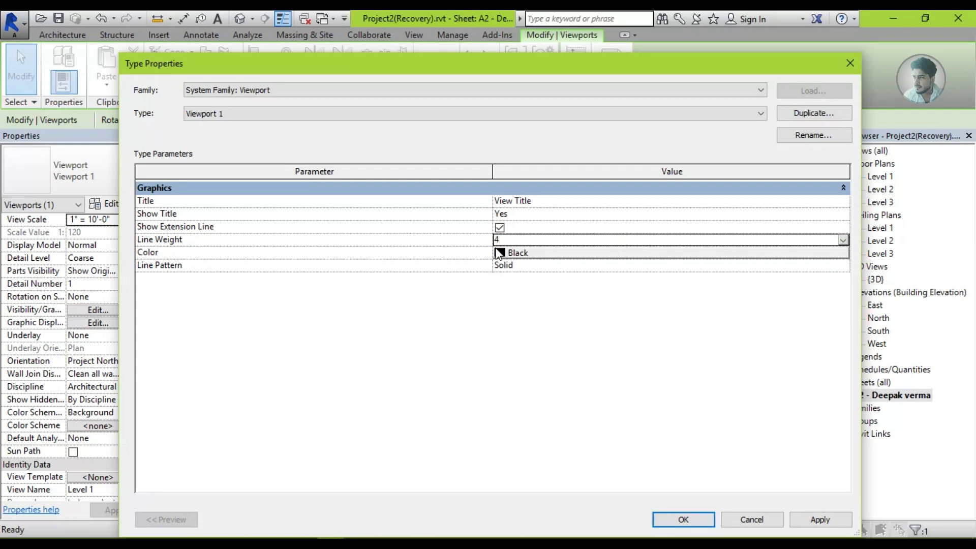
left_click(530, 257)
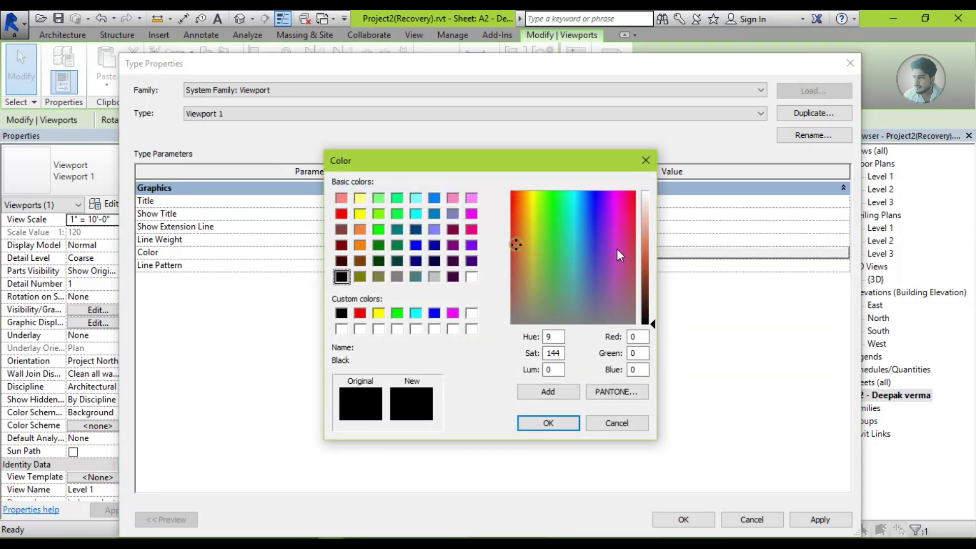
left_click(650, 270)
left_click(360, 315)
left_click(547, 423)
left_click(841, 265)
left_click(531, 309)
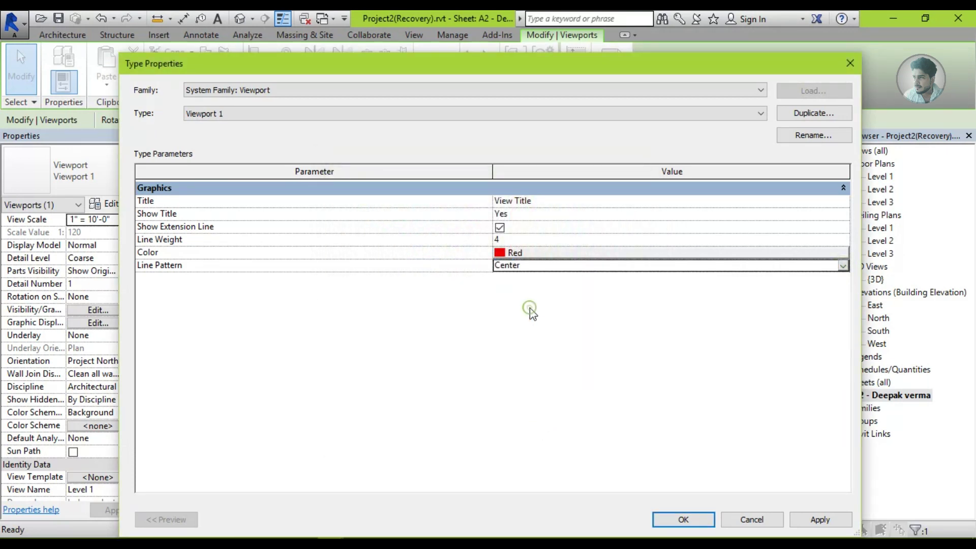
left_click(684, 519)
left_click(541, 401)
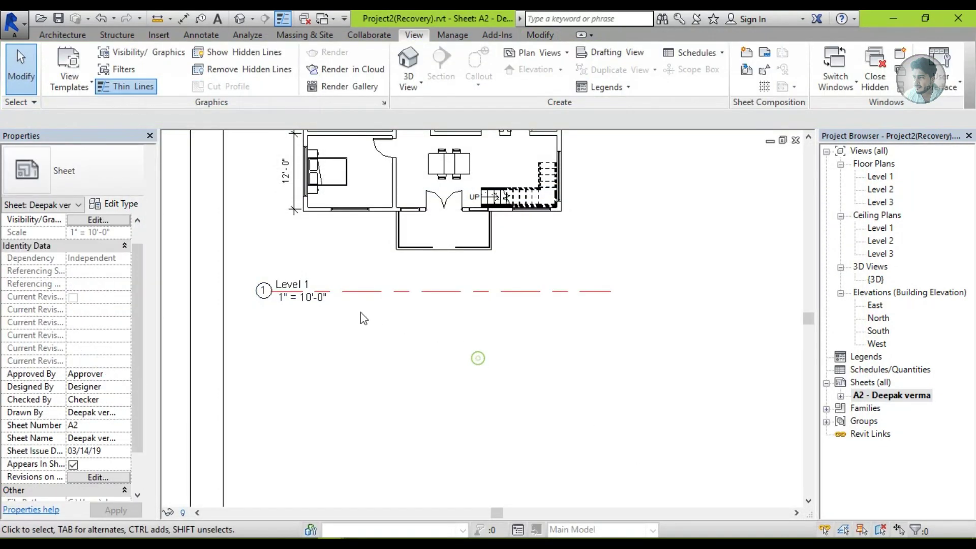
- Move the Level 1 viewport title up to sit just below the plan
scroll(524, 330, "down", 1)
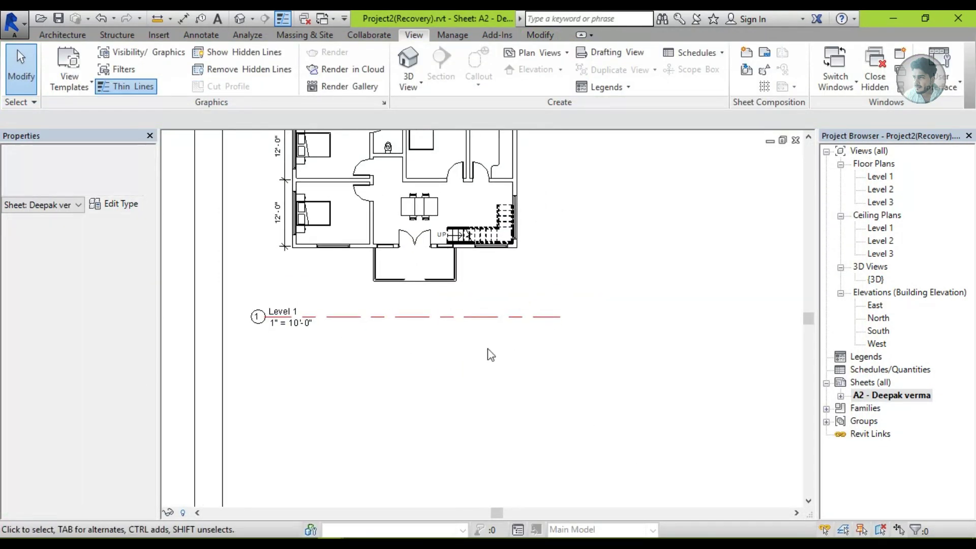
scroll(362, 366, "up", 2)
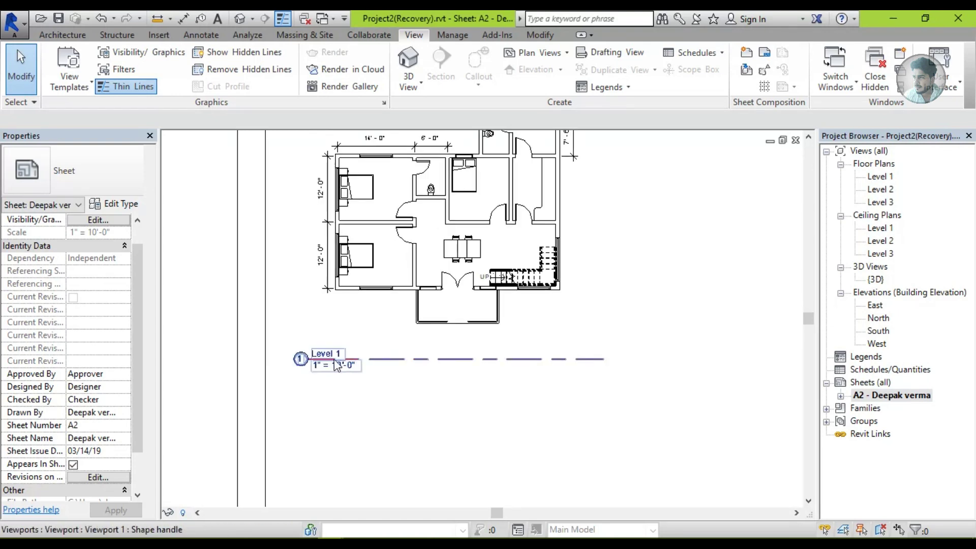
left_click_drag(341, 365, 340, 344)
left_click(463, 400)
scroll(464, 399, "down", 1)
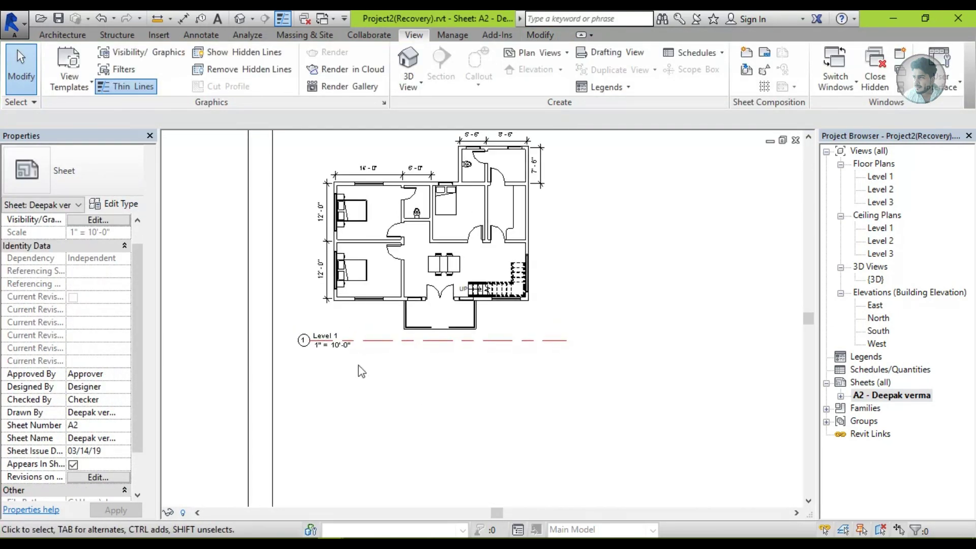
left_click_drag(329, 348, 344, 345)
left_click(388, 392)
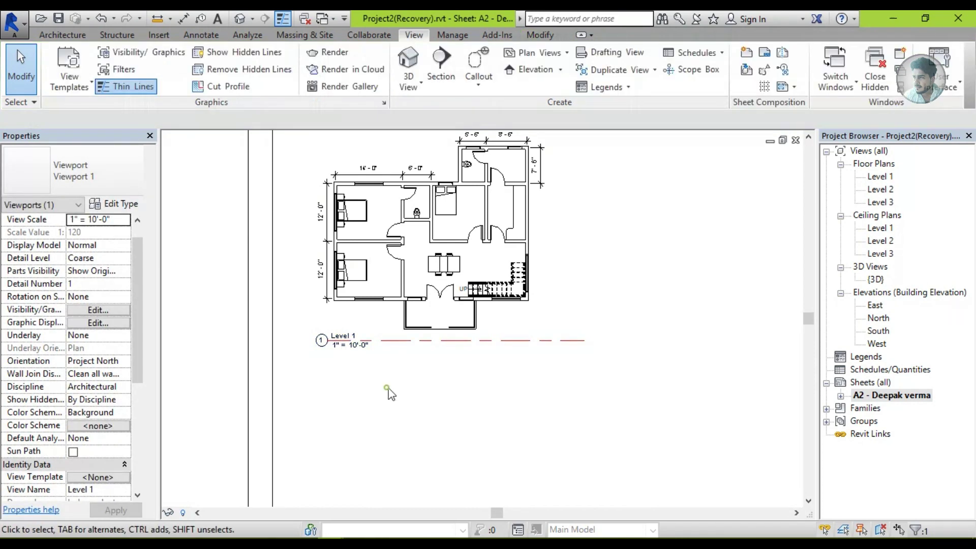
- Pan sheet A2 to empty space and begin placing the Level 2 floor plan
scroll(448, 355, "down", 1)
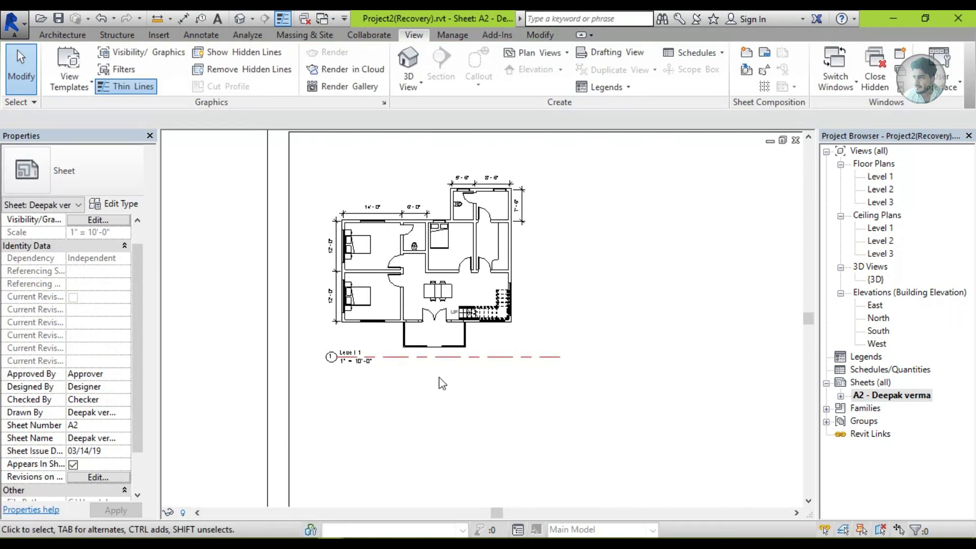
middle_click_drag(413, 396, 403, 420)
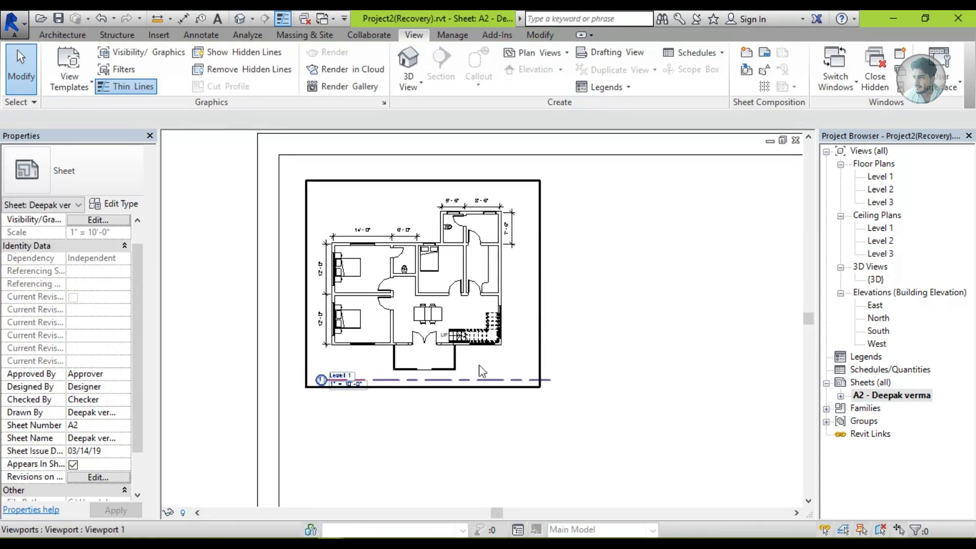
scroll(507, 366, "down", 1)
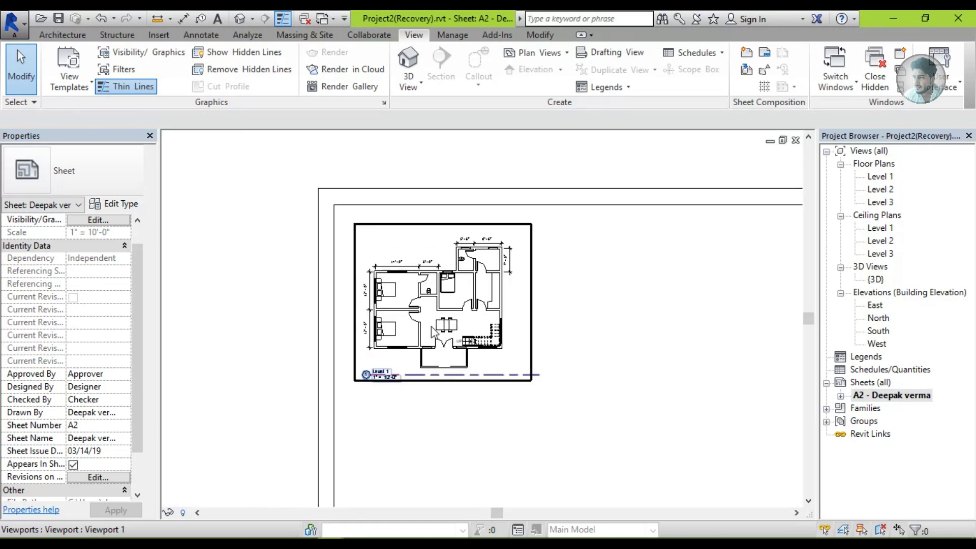
middle_click_drag(492, 389, 379, 323)
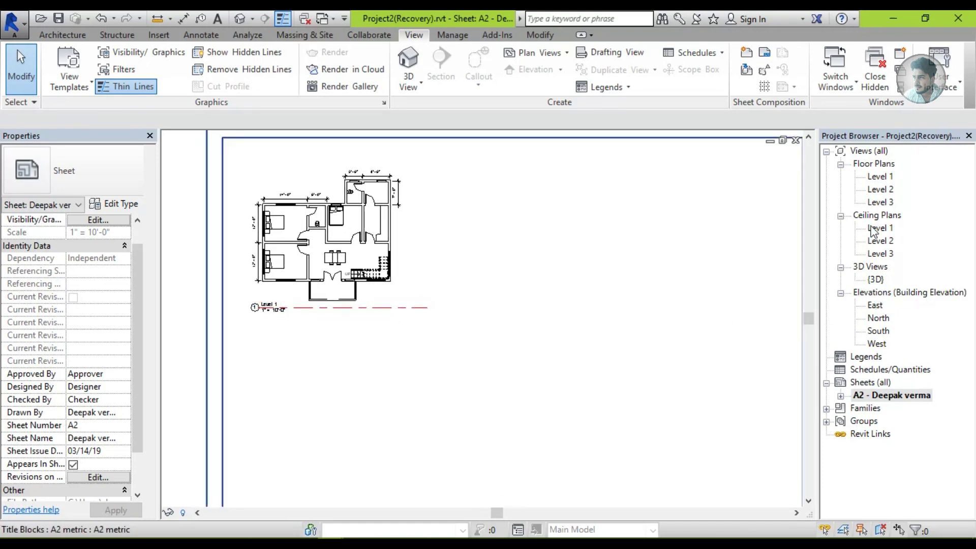
left_click_drag(884, 195, 620, 270)
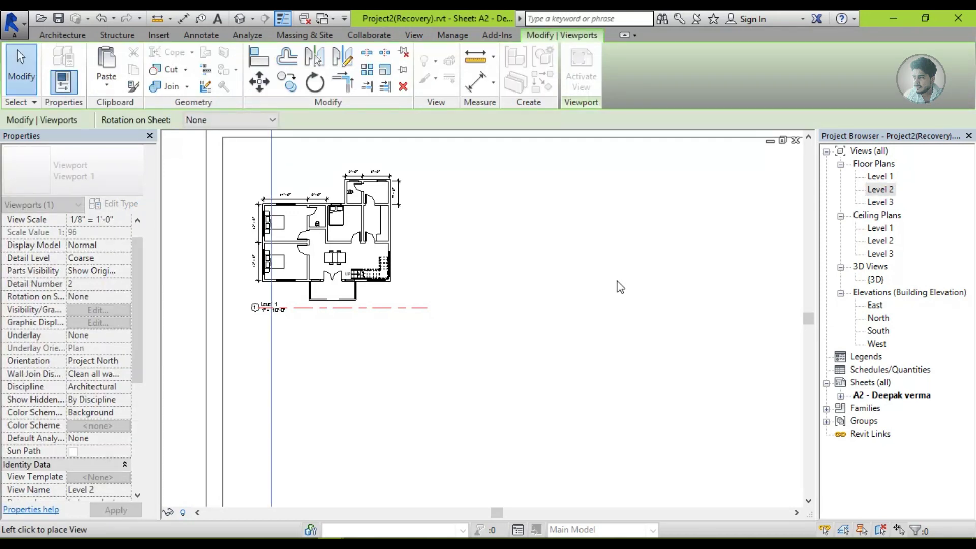
- Place the Level 2 viewport on the sheet, then open the Level 2 plan zoomed to fit
middle_click_drag(603, 305, 496, 307)
scroll(496, 306, "down", 1)
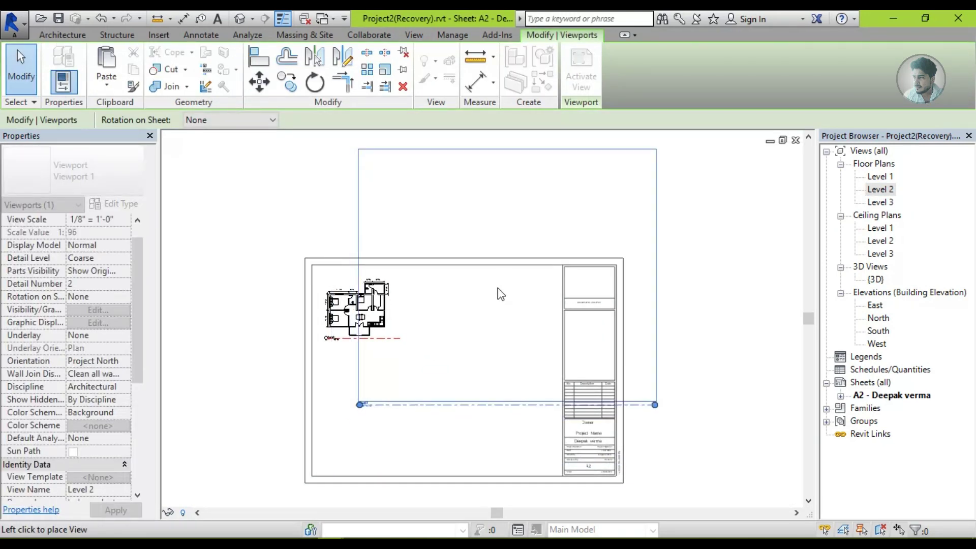
left_click(491, 318)
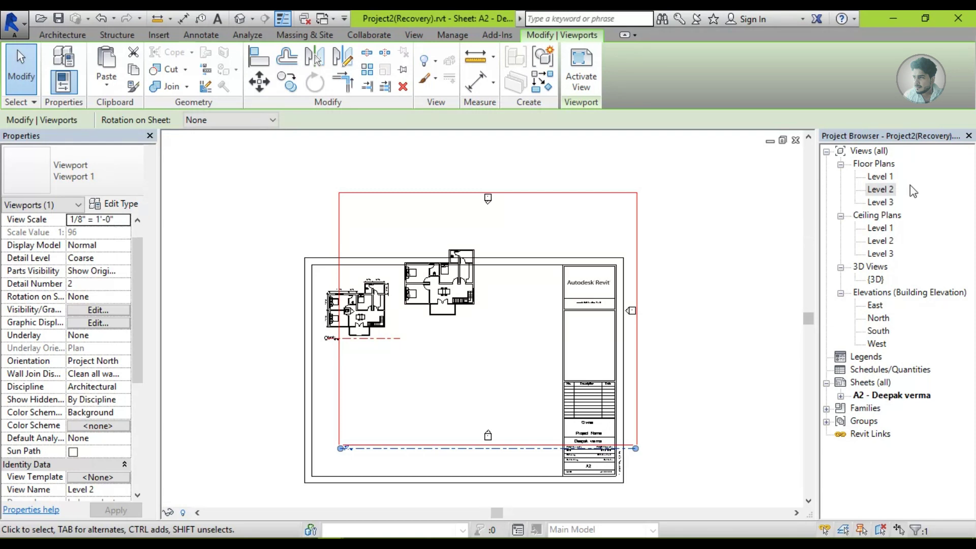
double_click(881, 190)
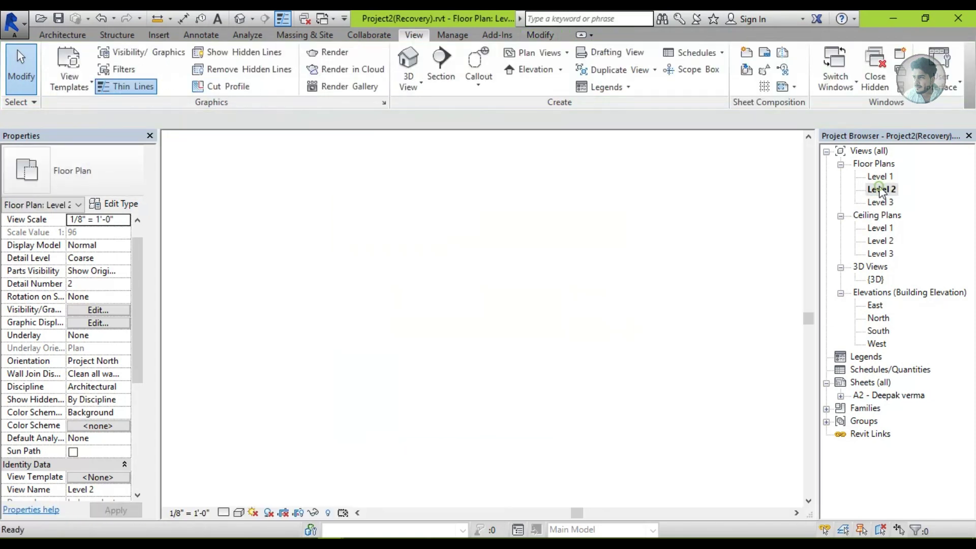
key("z")
key("f")
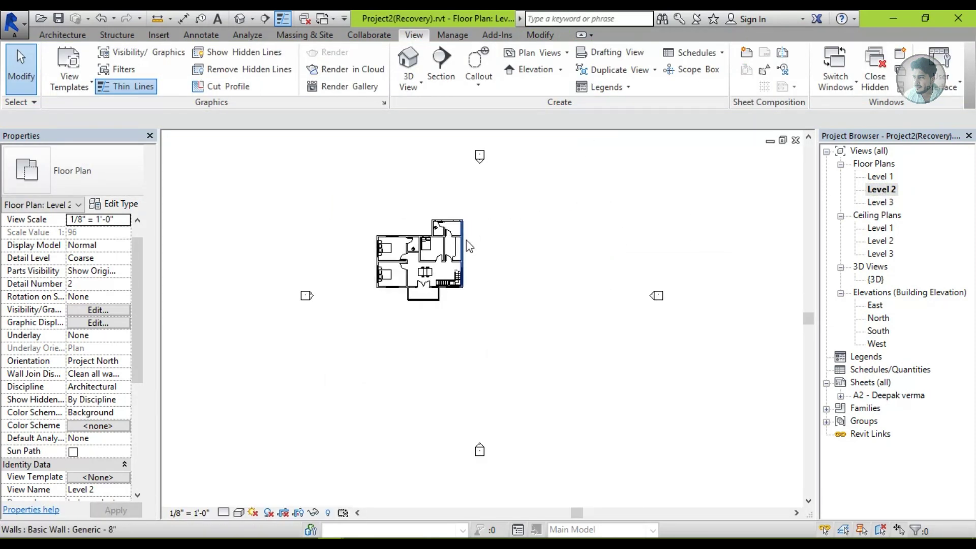
scroll(134, 318, "down", 5)
- Turn on Crop View and drag all four crop edges tightly around the house
left_click(73, 362)
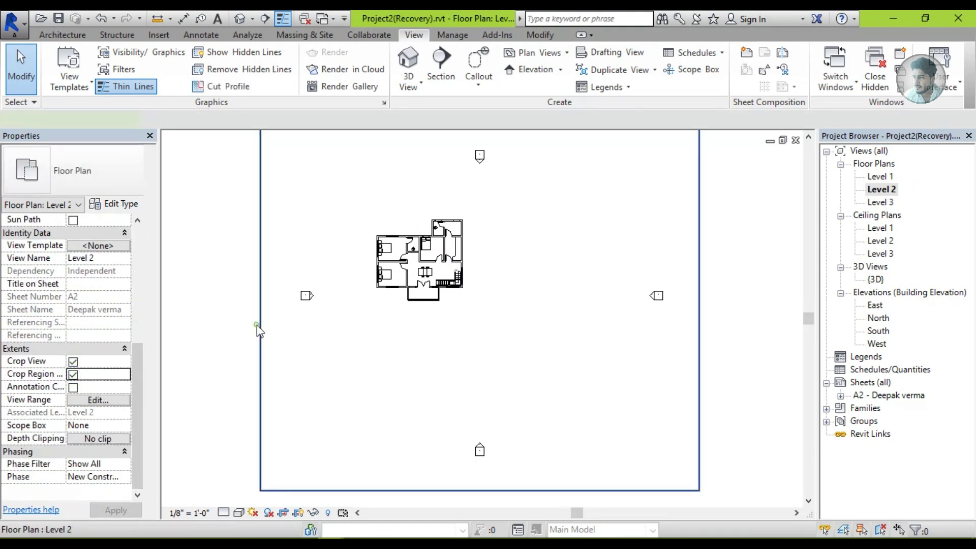
left_click(259, 305)
left_click_drag(261, 305, 372, 305)
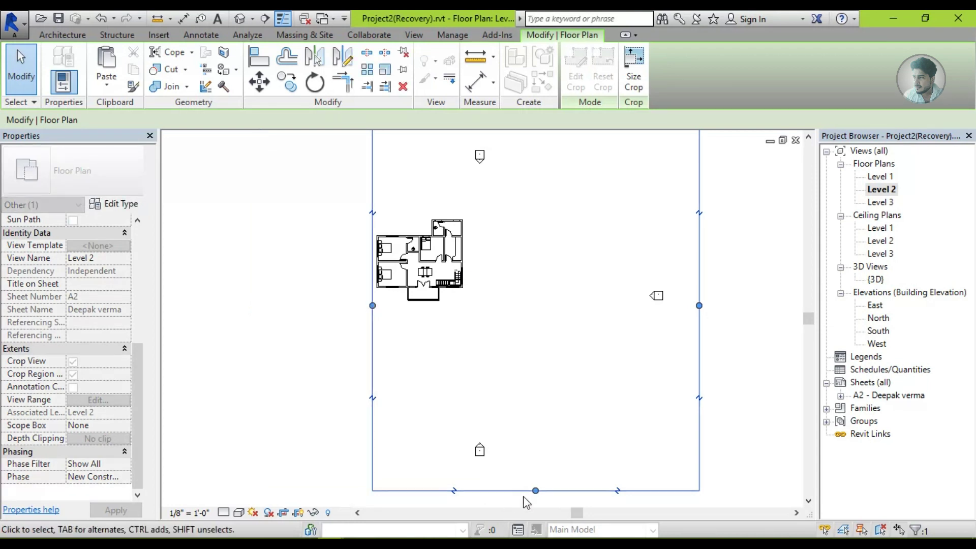
mouse_move(535, 490)
left_mouse_down()
mouse_move(504, 337)
mouse_move(508, 305)
left_mouse_up()
left_click_drag(699, 213, 475, 220)
middle_click_drag(422, 204, 422, 300)
left_click_drag(422, 214, 424, 306)
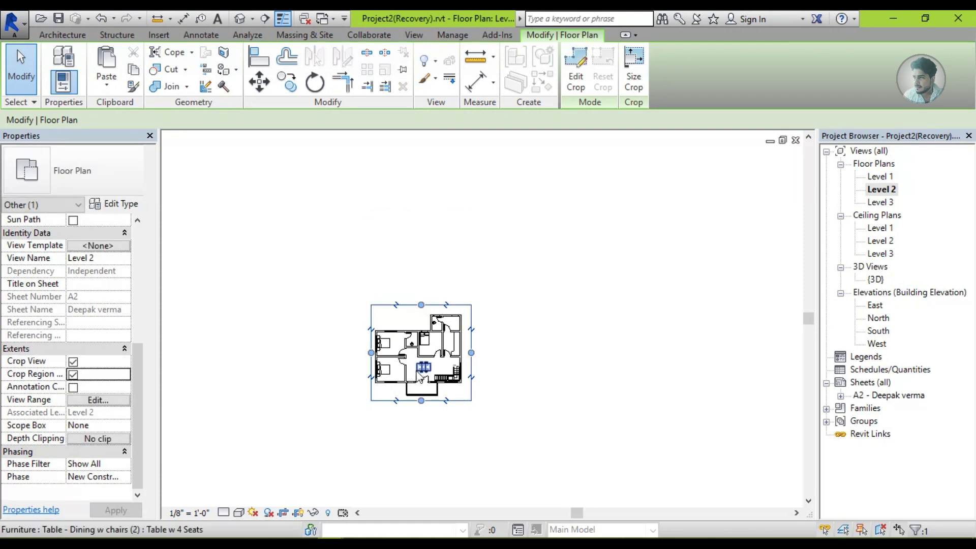
key("Escape")
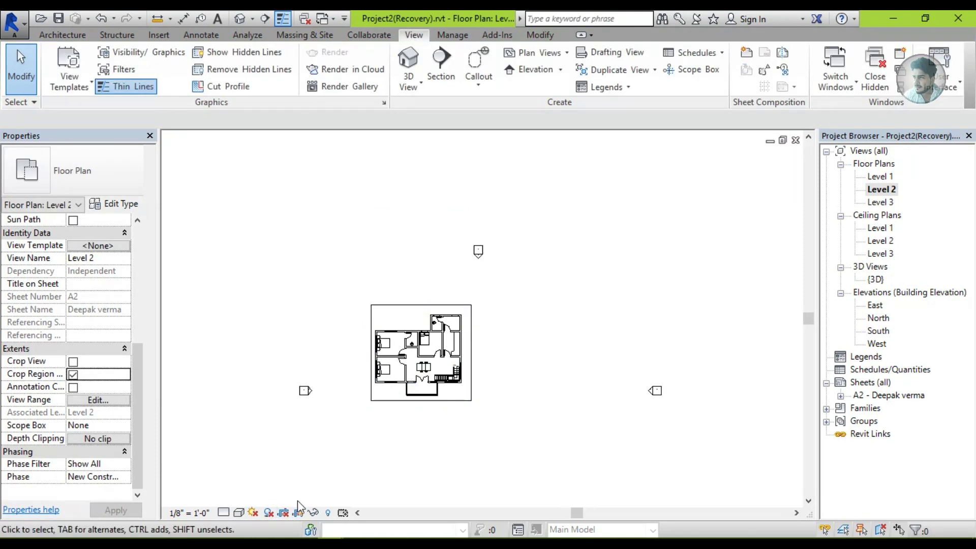
- Hide the crop region boundary and return to sheet A2
left_click(283, 514)
left_click(283, 513)
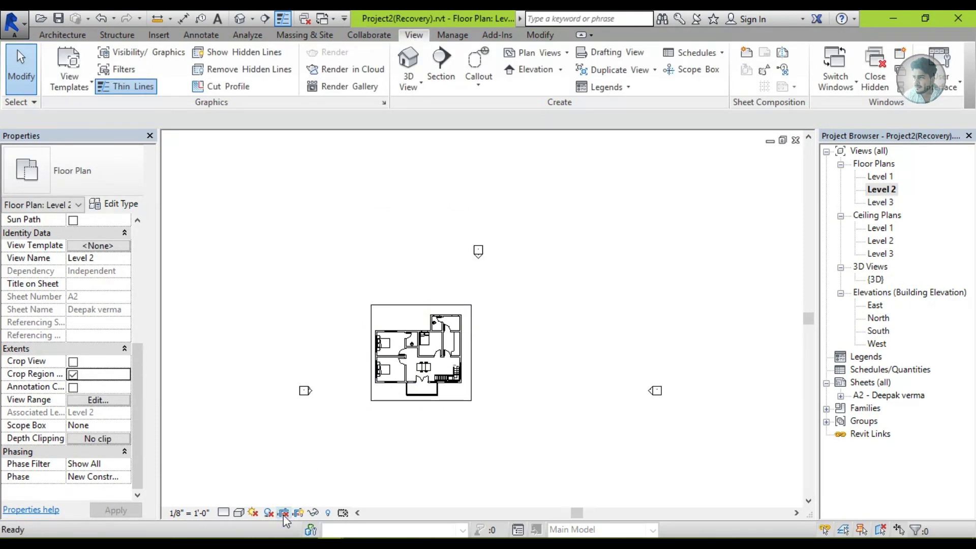
left_click(282, 514)
left_click(282, 514)
left_click(298, 512)
left_click(297, 512)
left_click(295, 515)
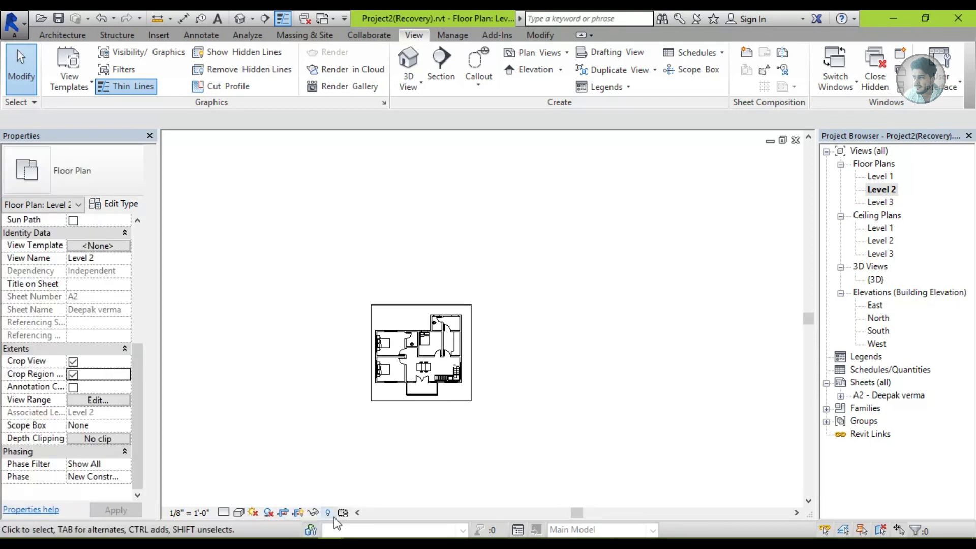
left_click(294, 516)
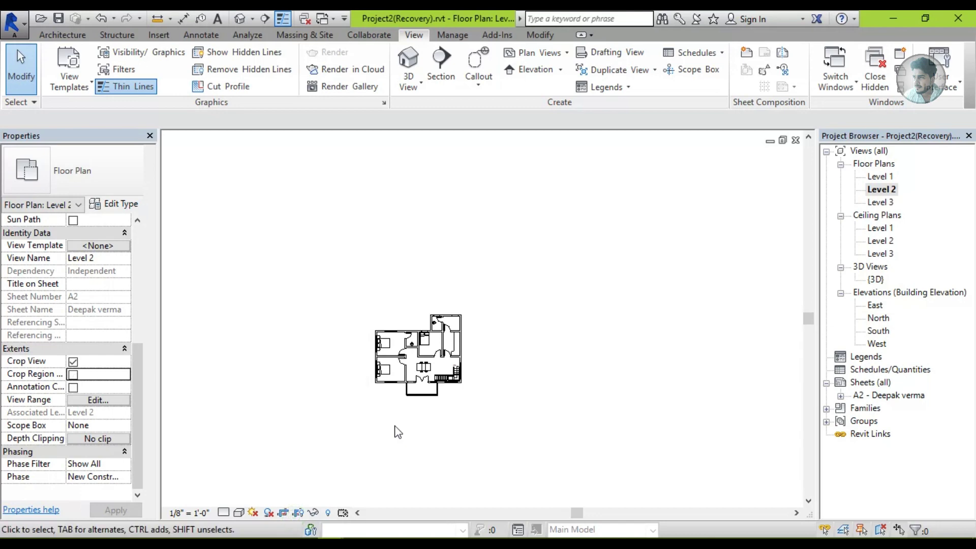
double_click(872, 396)
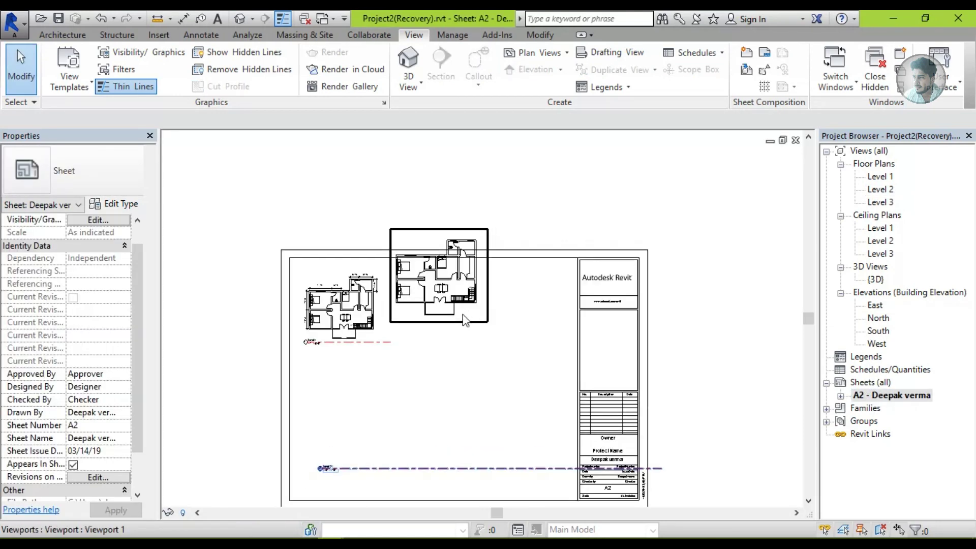
- Delete the old Level 2 viewport and place the cropped Level 2 plan on sheet A2
left_click(464, 319)
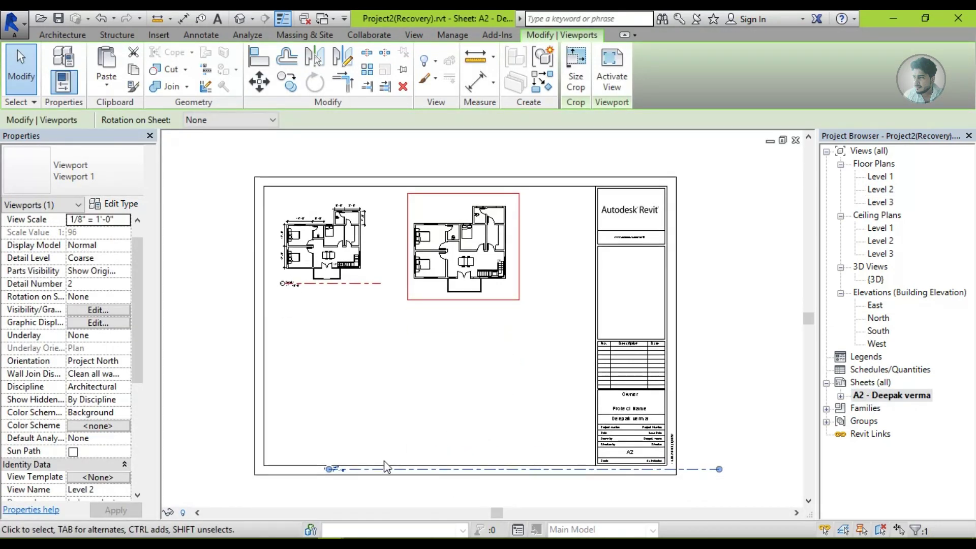
key("Delete")
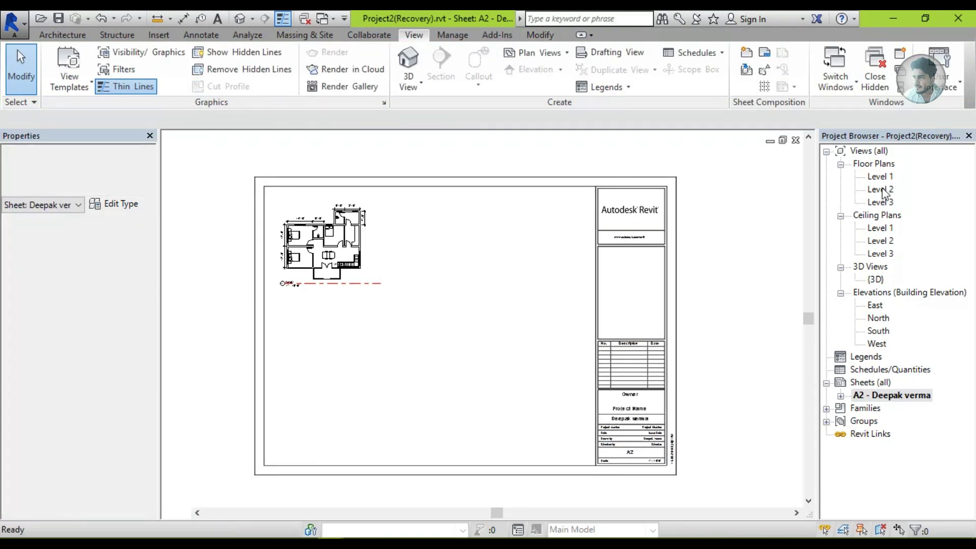
left_click_drag(884, 193, 508, 231)
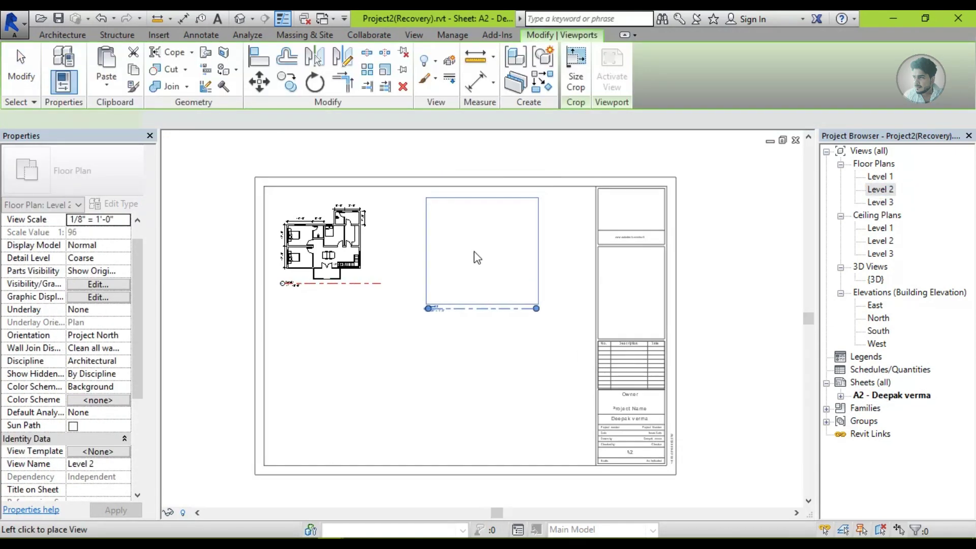
left_click(464, 246)
left_click(413, 264)
- Reposition the new Level 2 viewport, then try adding Level 1 to the sheet again
scroll(413, 264, "up", 1)
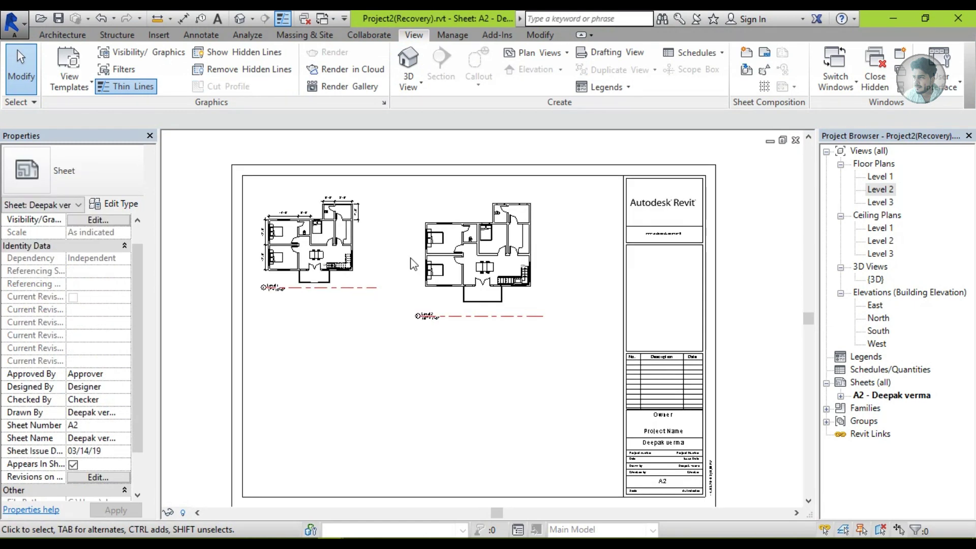
scroll(390, 255, "up", 3)
left_click(538, 259)
left_click(624, 264)
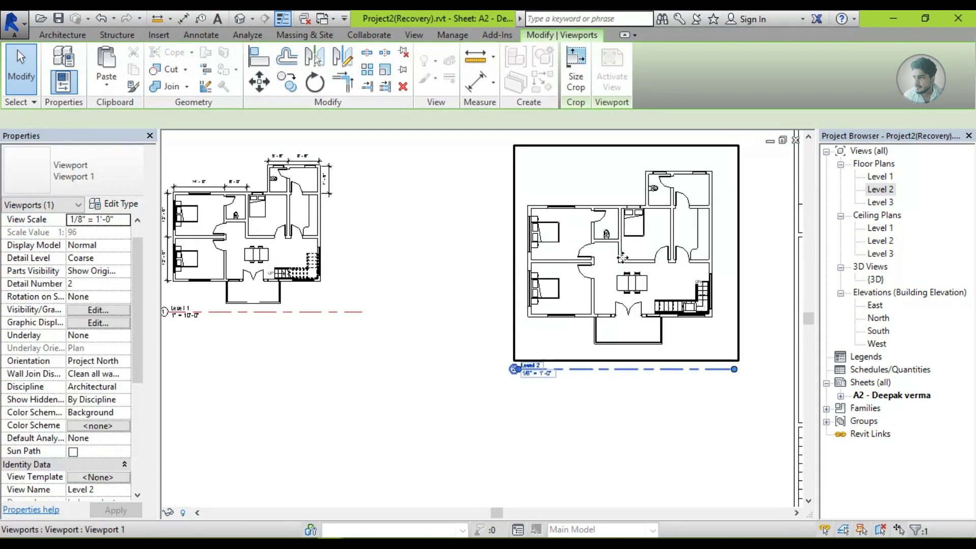
scroll(569, 262, "down", 2)
left_click_drag(568, 262, 568, 261)
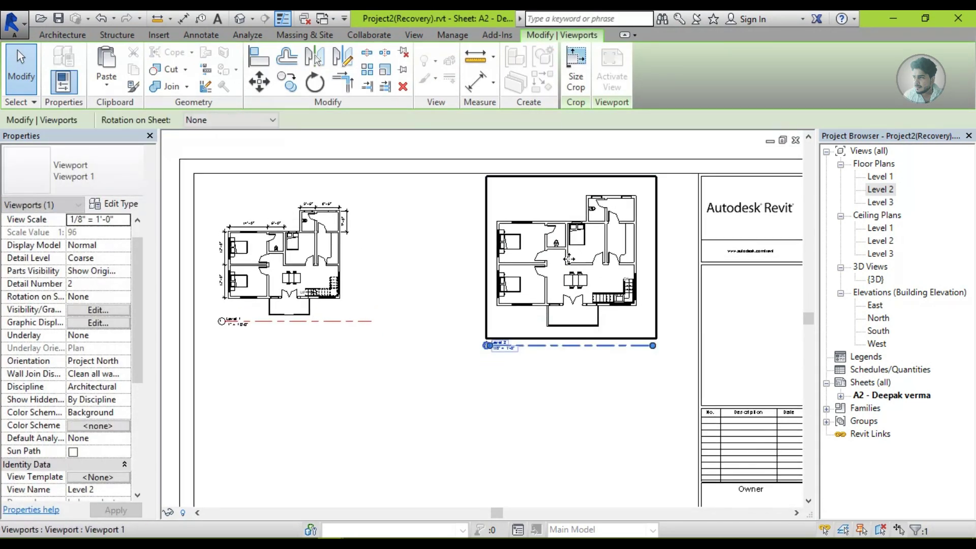
scroll(564, 244, "down", 2)
scroll(570, 203, "down", 2)
left_click(570, 176)
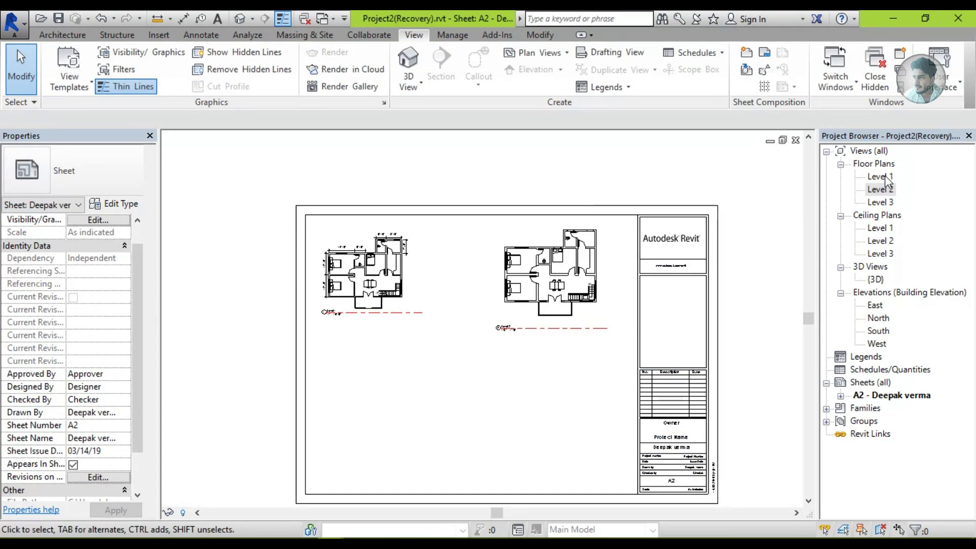
left_click_drag(886, 176, 439, 379)
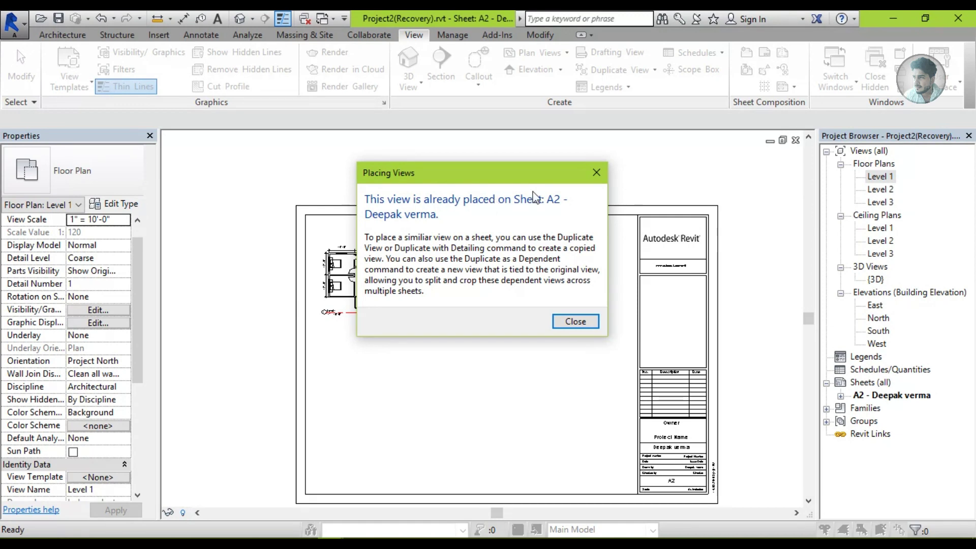
- Dismiss the Level 1 already-placed warning and bring up the Level 1 plan's context menu
left_click(597, 173)
scroll(338, 298, "up", 4)
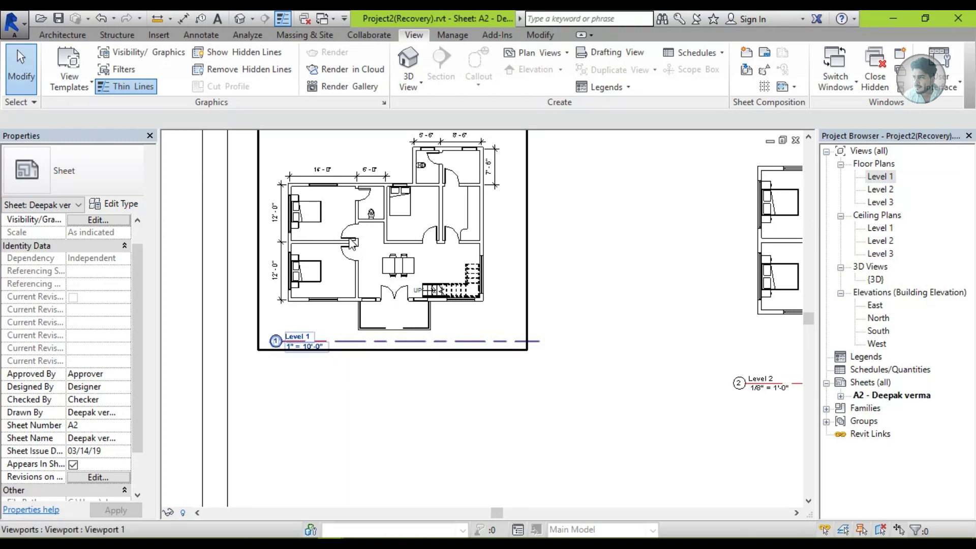
scroll(350, 242, "down", 1)
scroll(325, 238, "up", 1)
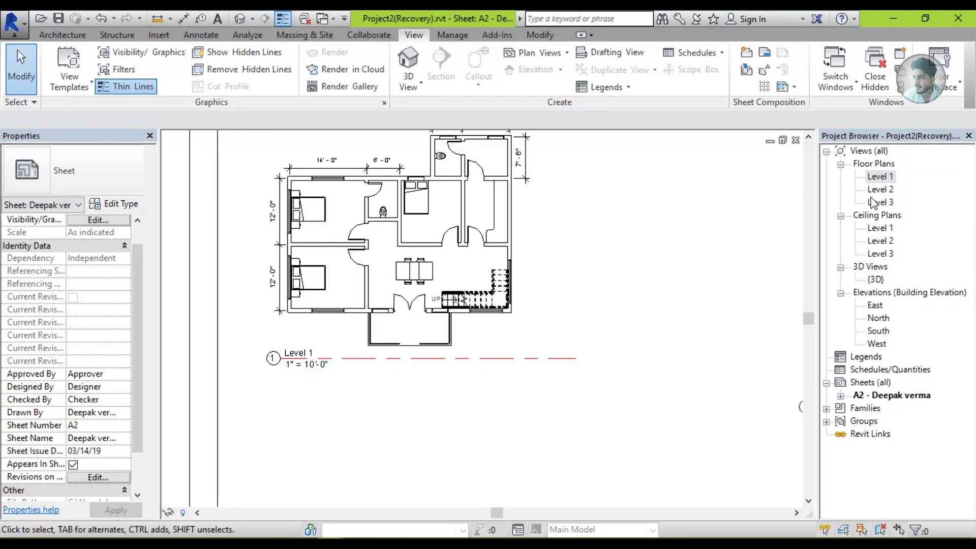
scroll(538, 300, "down", 1)
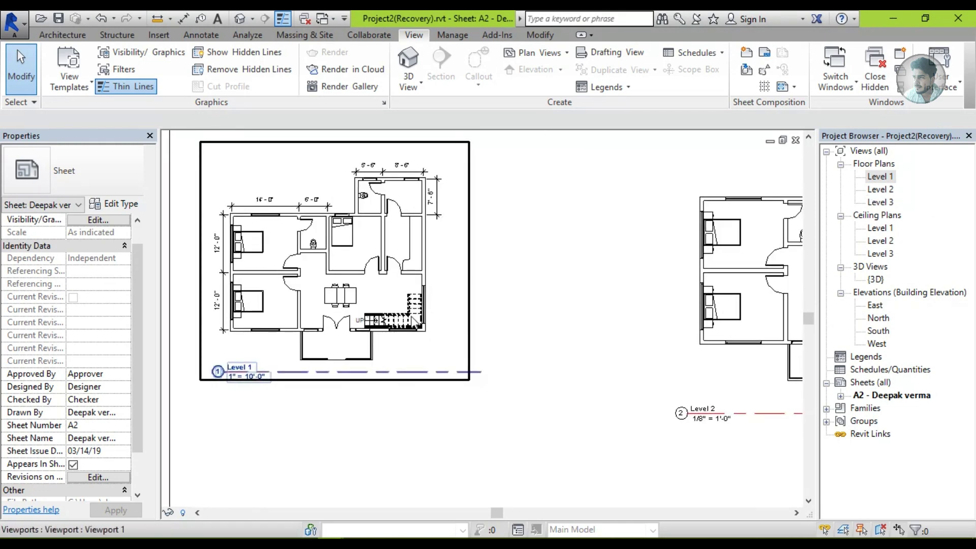
scroll(539, 300, "down", 1)
right_click(882, 182)
mouse_move(834, 276)
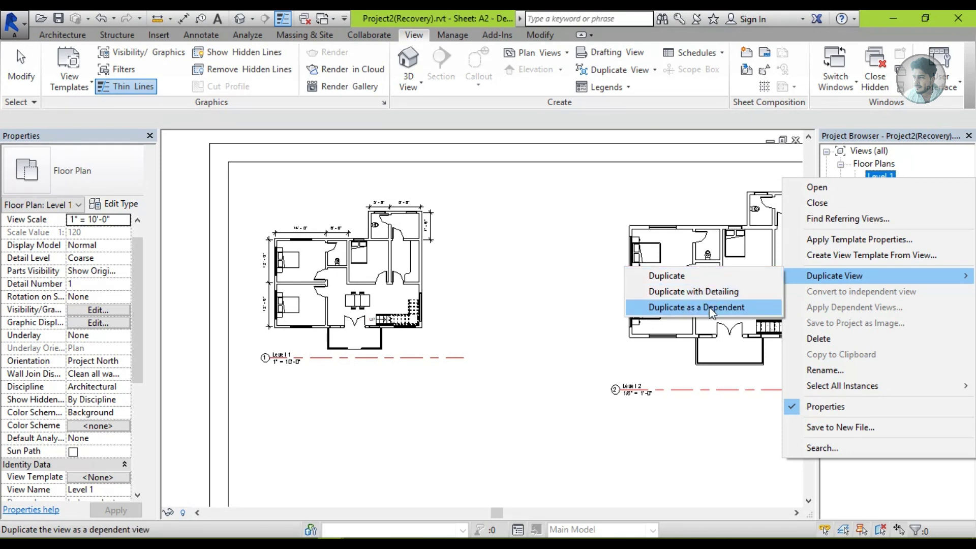
- Duplicate Level 1 as Level 1 Copy 1, place it below Level 1 on sheet A2, and open it
left_click(671, 276)
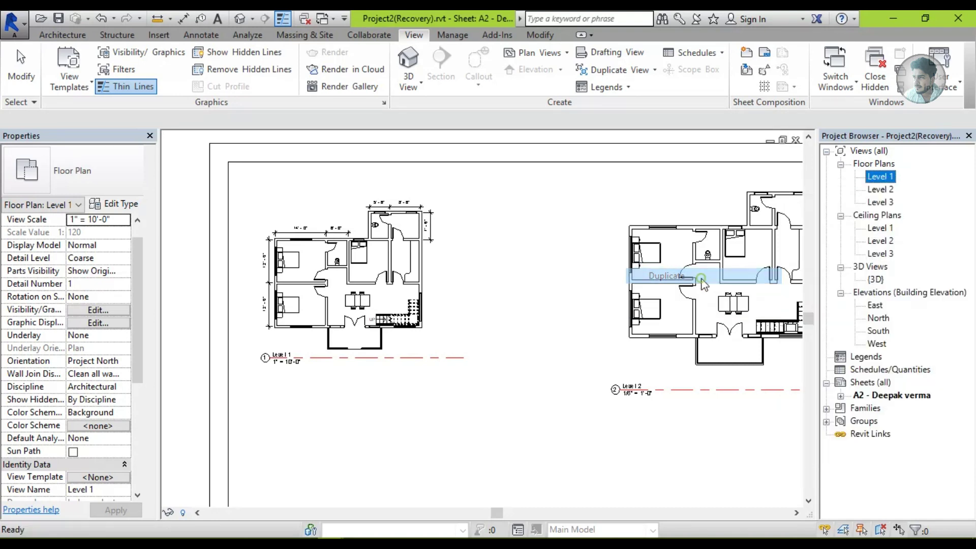
double_click(898, 409)
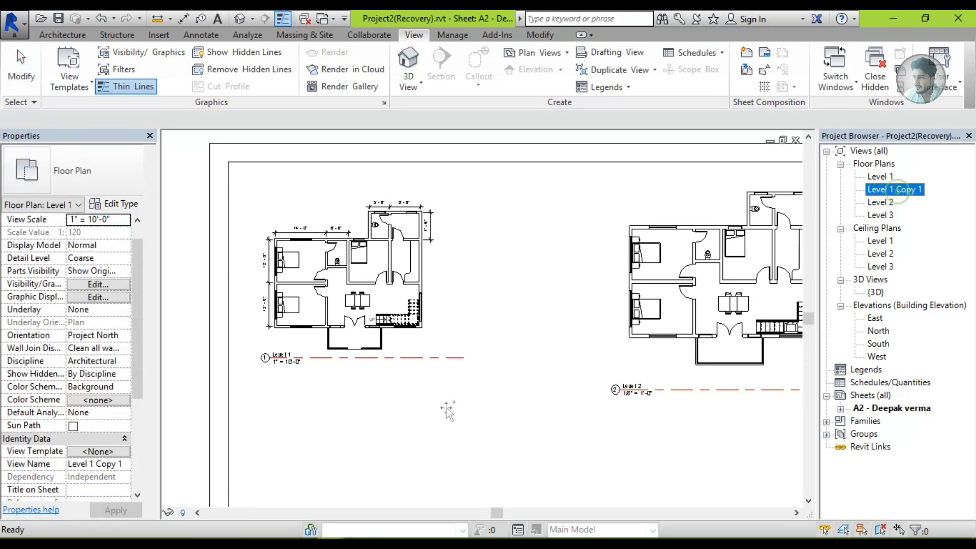
left_click_drag(900, 198, 432, 404)
scroll(432, 404, "down", 2)
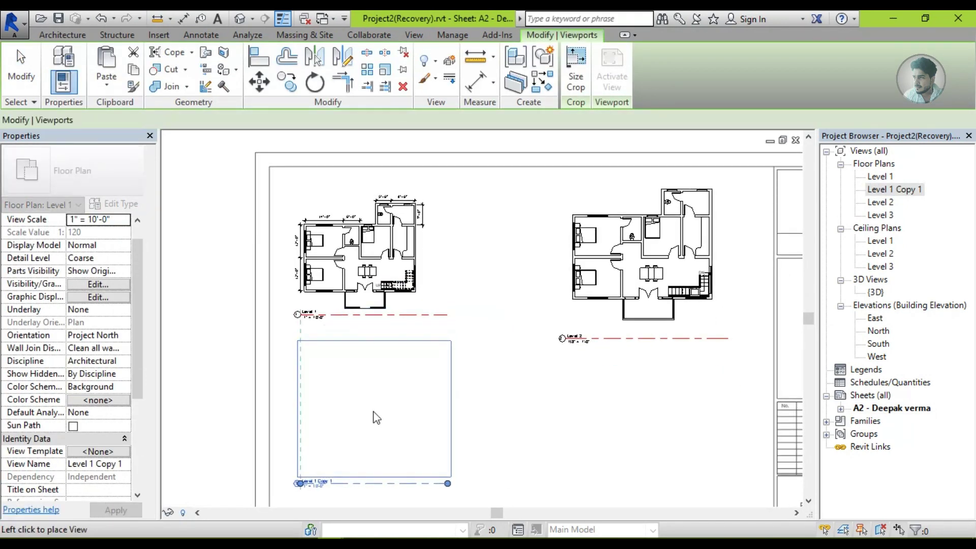
left_click(374, 417)
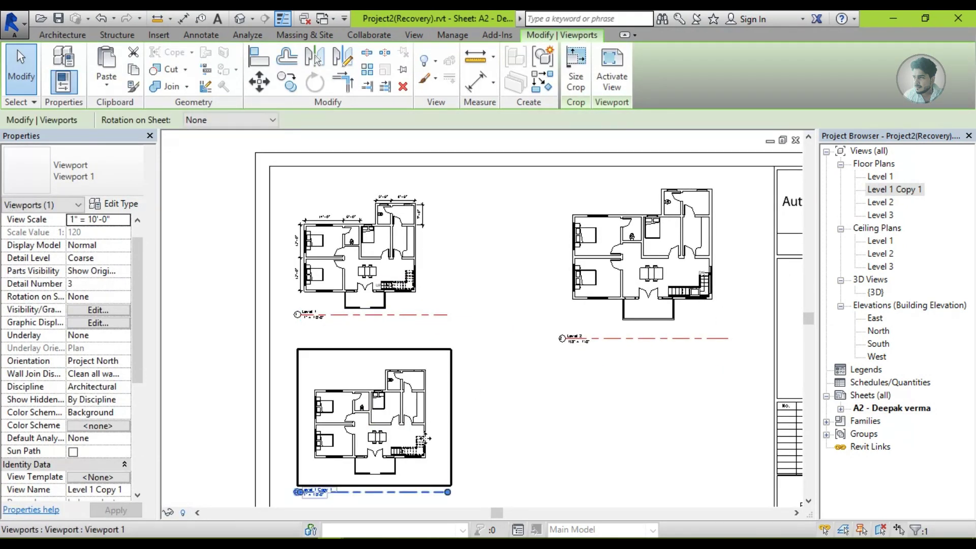
scroll(345, 424, "up", 1)
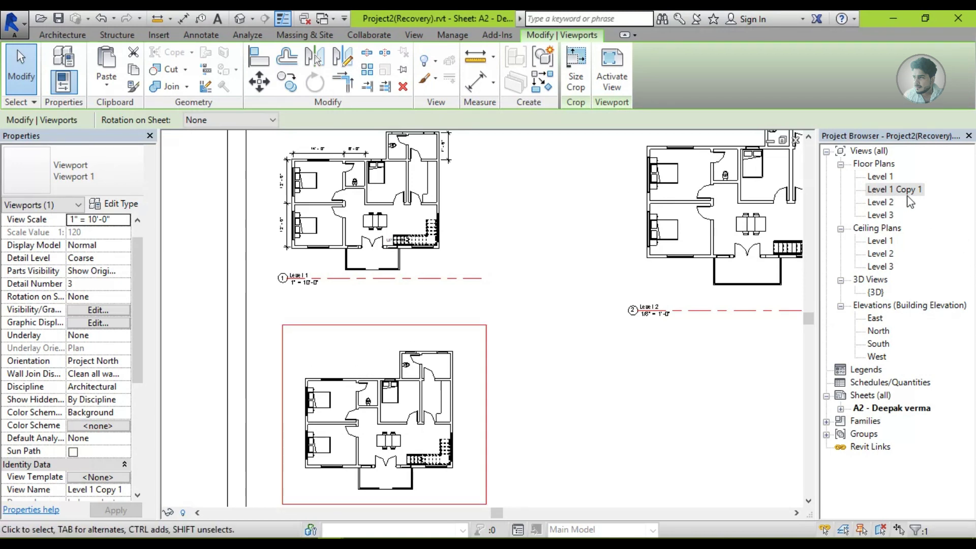
scroll(361, 447, "up", 2)
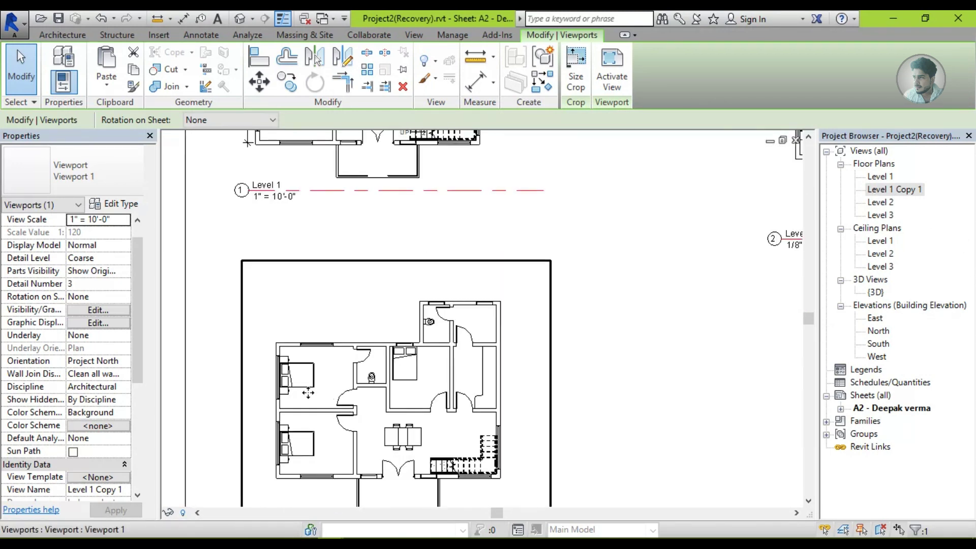
scroll(453, 402, "down", 1)
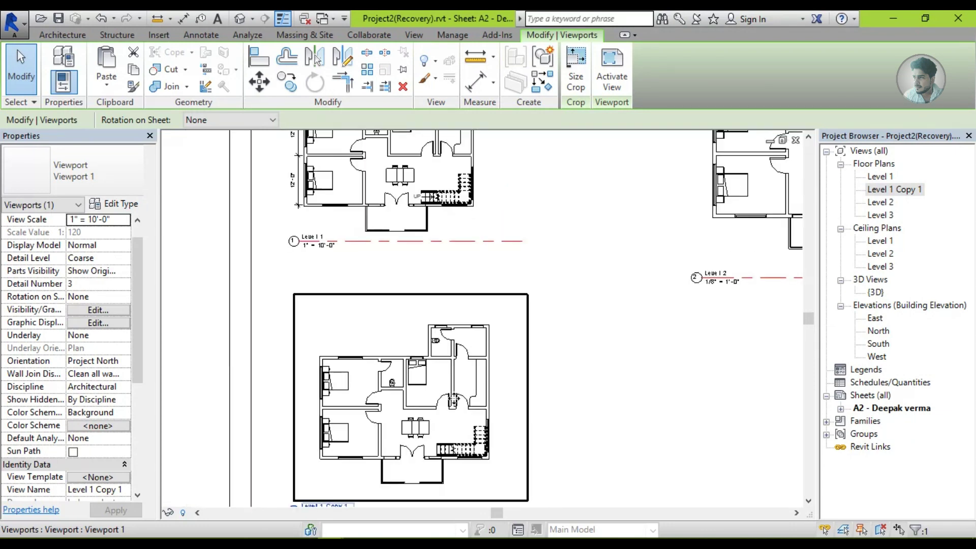
scroll(216, 313, "down", 1)
key("Escape")
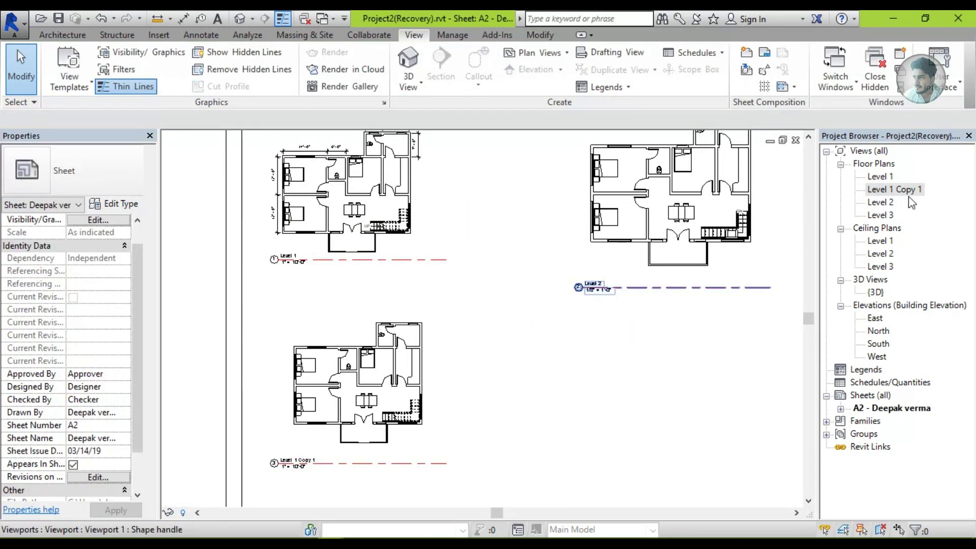
double_click(903, 192)
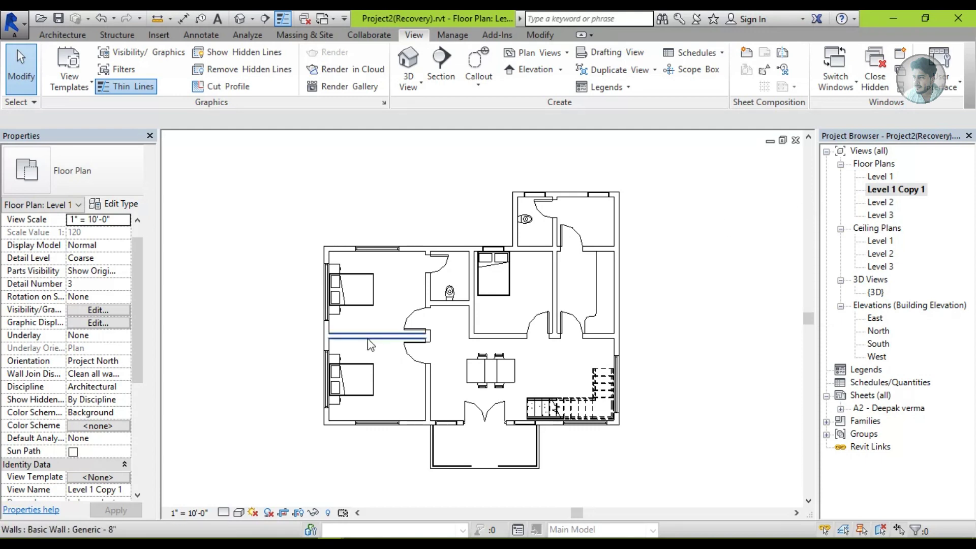
- Hide the Furniture category in Level 1 Copy 1 using a bed, then return to sheet A2
left_click(367, 295)
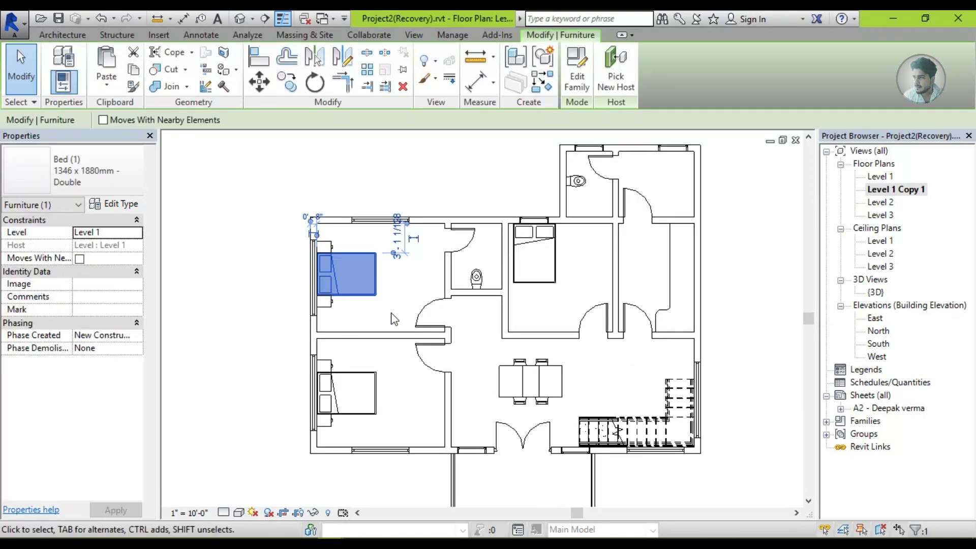
right_click(366, 291)
mouse_move(413, 287)
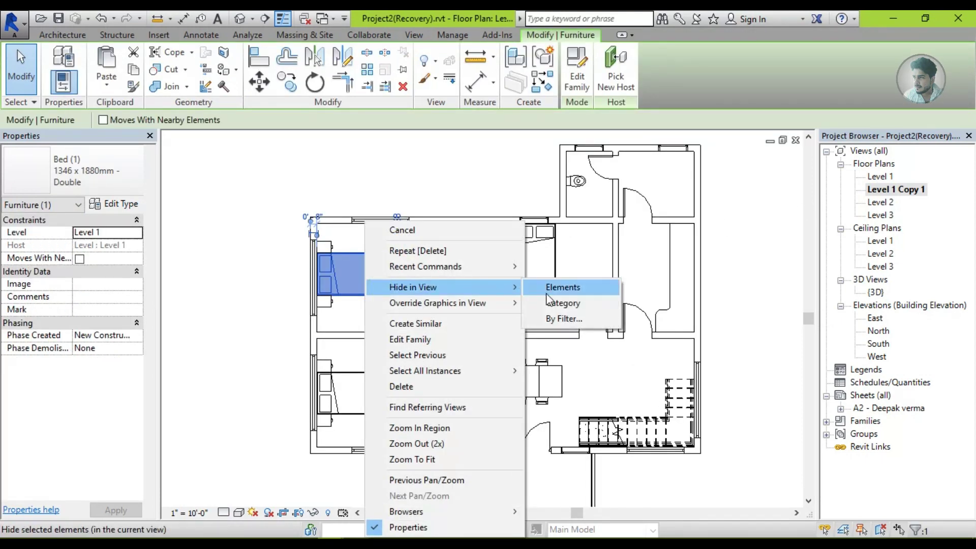
left_click(550, 304)
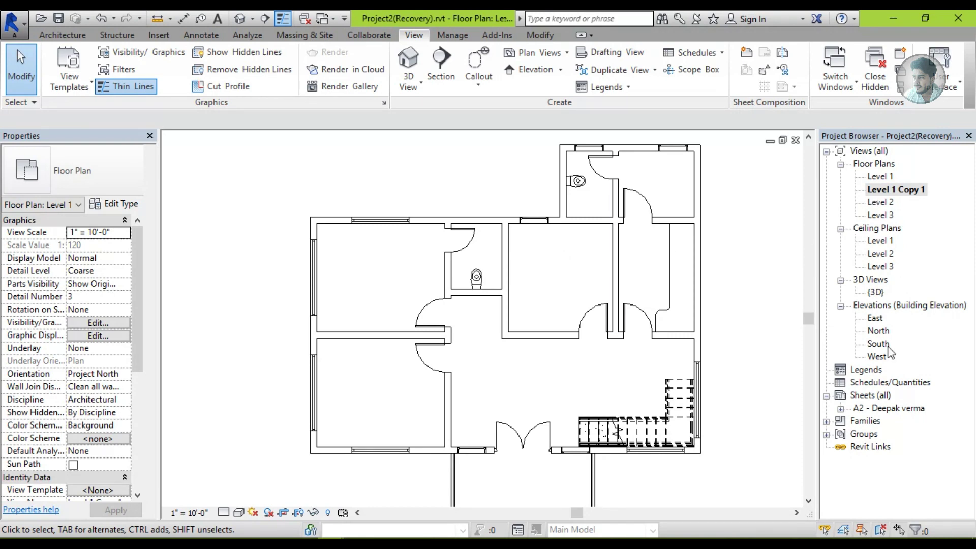
double_click(873, 410)
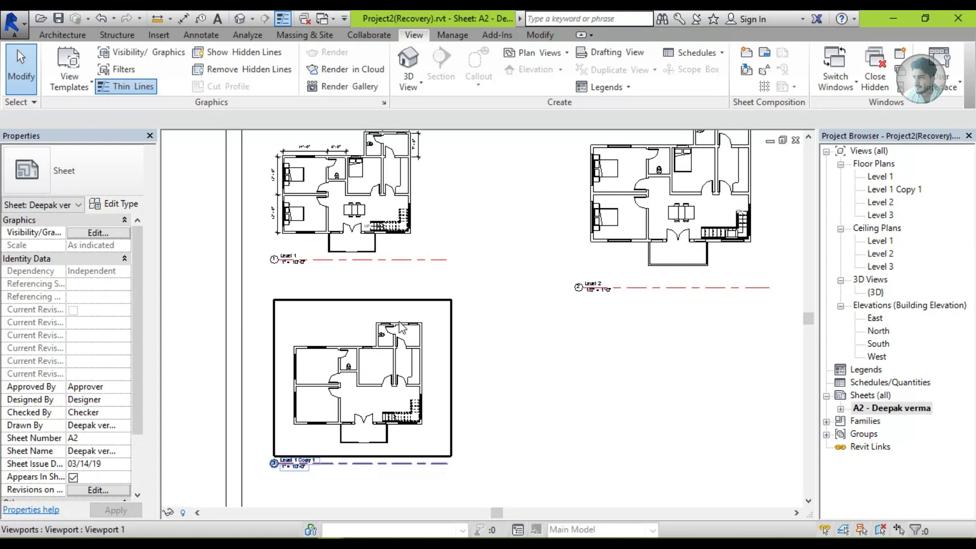
- Zoom and pan across sheet A2's three floor plan viewports, then select the lower Level 1 Copy 1 viewport
scroll(400, 328, "down", 1)
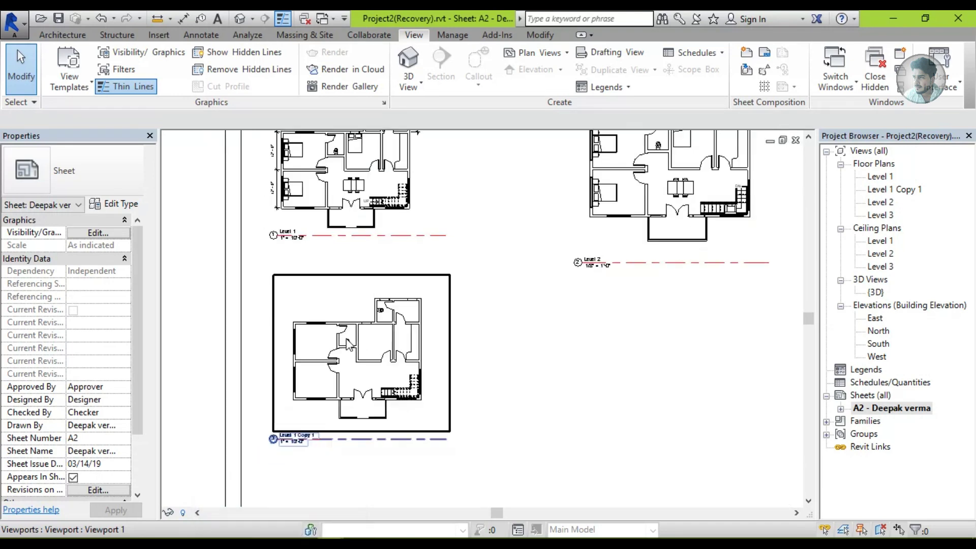
scroll(328, 362, "down", 1)
middle_click_drag(328, 362, 339, 352)
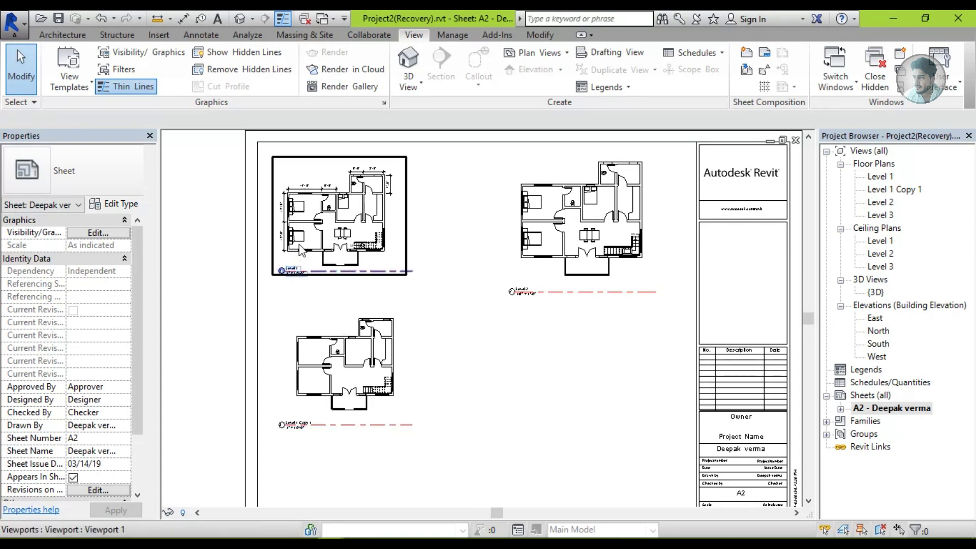
scroll(300, 244, "up", 1)
scroll(381, 390, "up", 1)
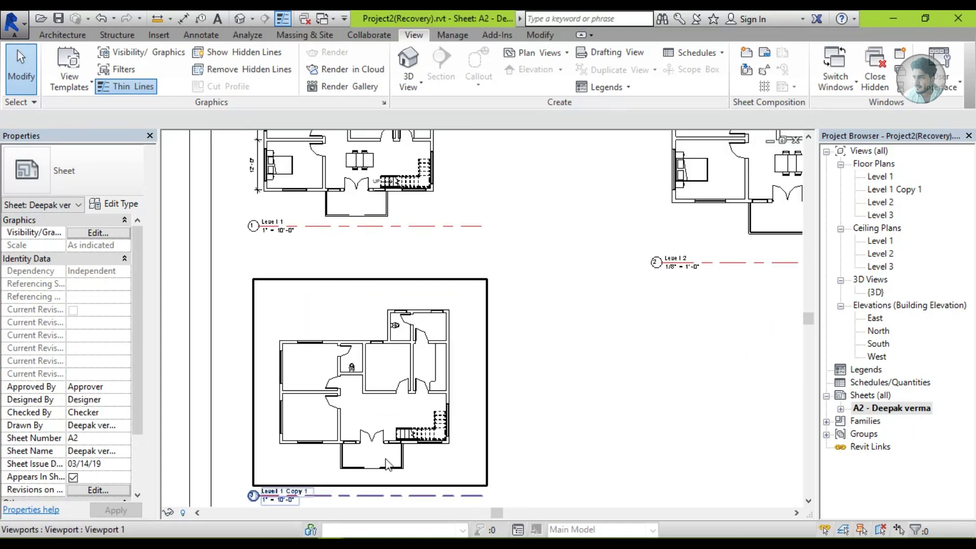
scroll(366, 379, "up", 2)
scroll(353, 366, "up", 1)
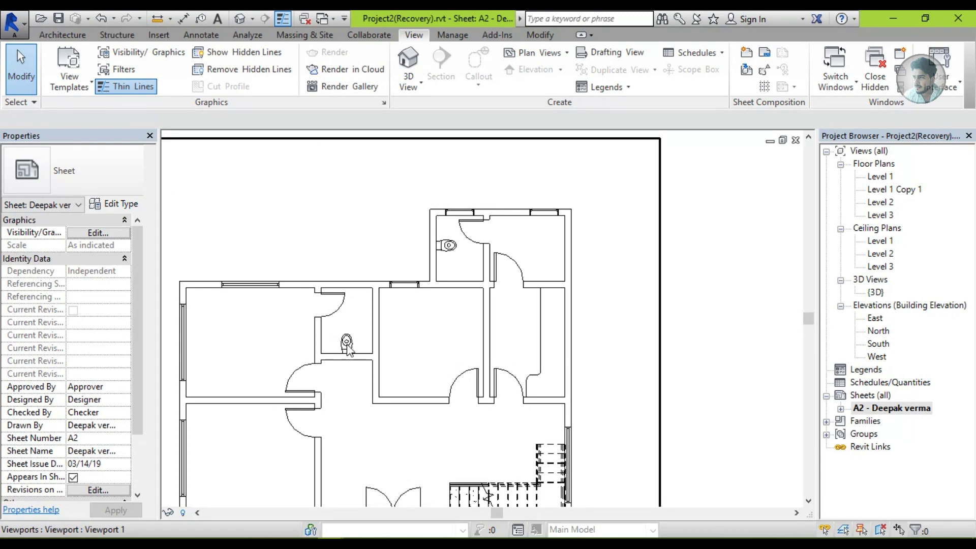
scroll(351, 351, "down", 1)
scroll(356, 356, "down", 2)
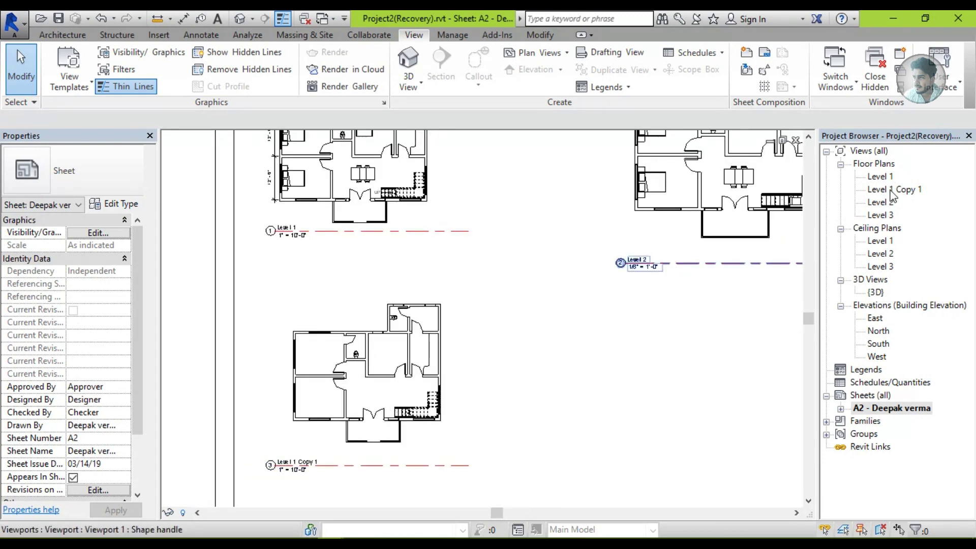
scroll(588, 283, "down", 1)
scroll(536, 315, "down", 1)
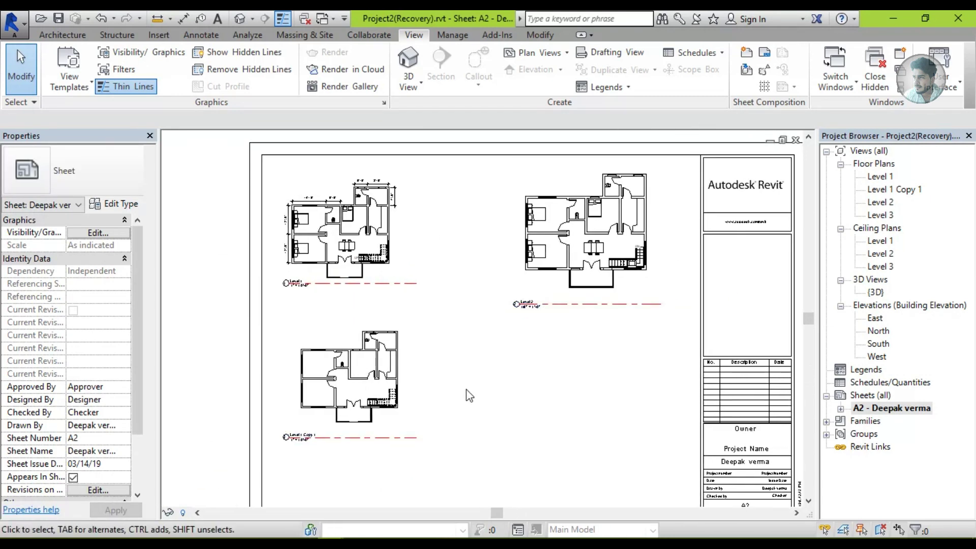
left_click(395, 362)
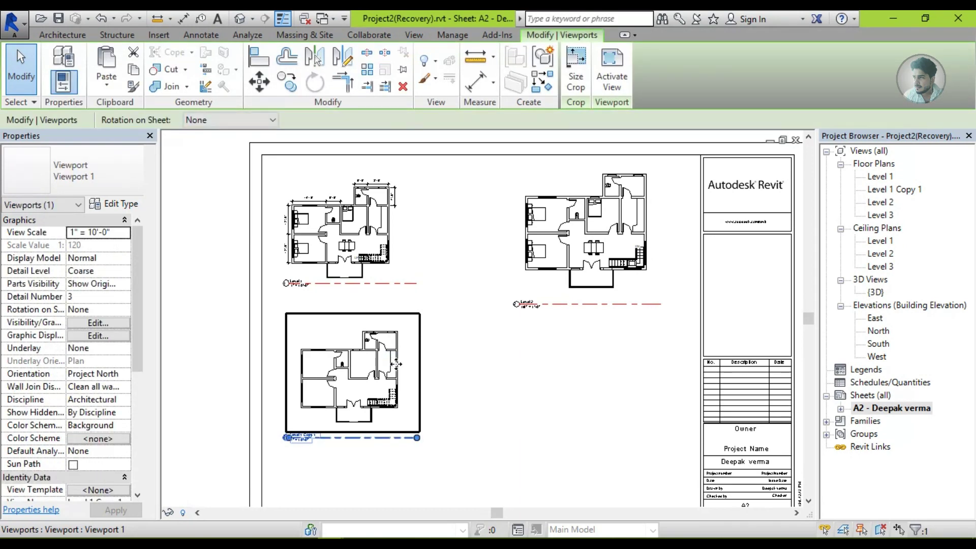
- Activate the lower viewport and hide the toilet category in that view
left_click(622, 87)
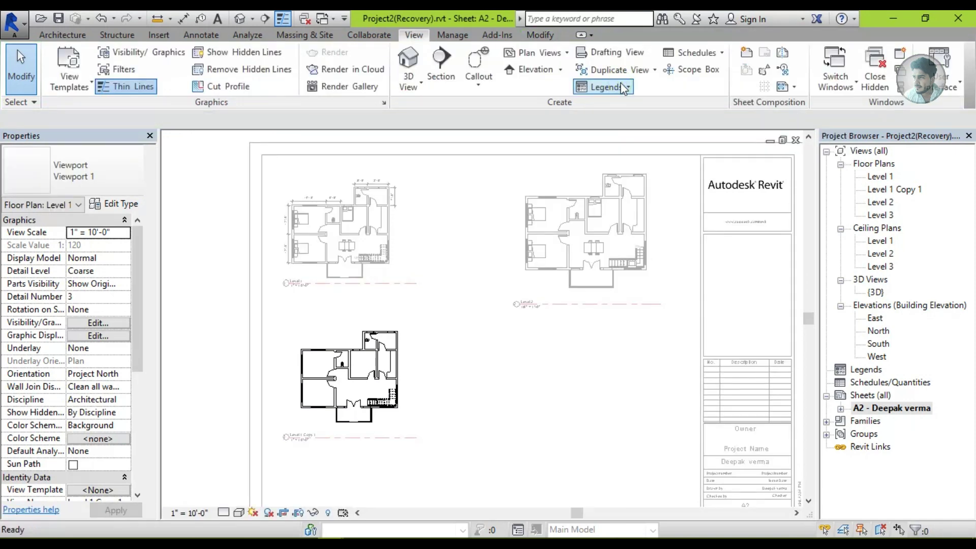
scroll(352, 405, "up", 2)
scroll(352, 406, "up", 1)
scroll(363, 390, "up", 1)
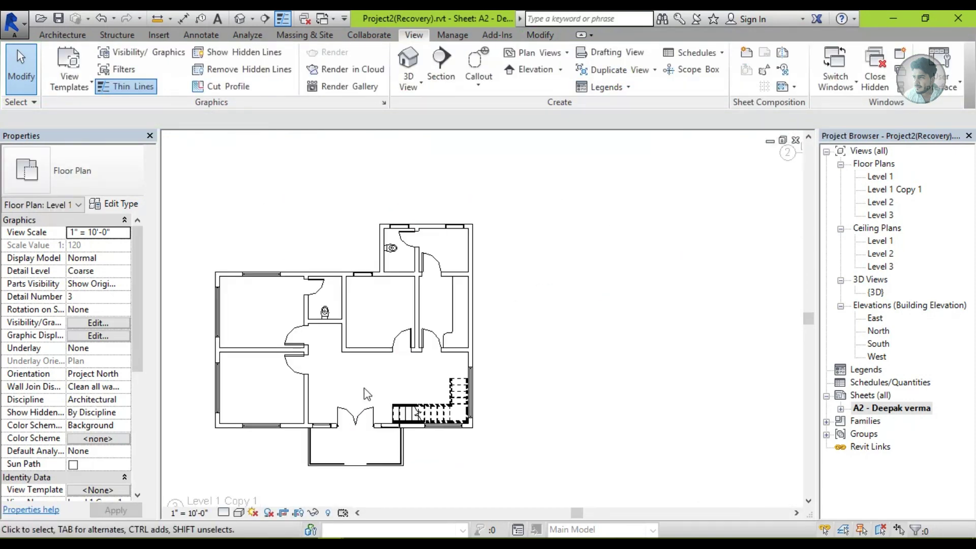
left_click(331, 310)
right_click(331, 310)
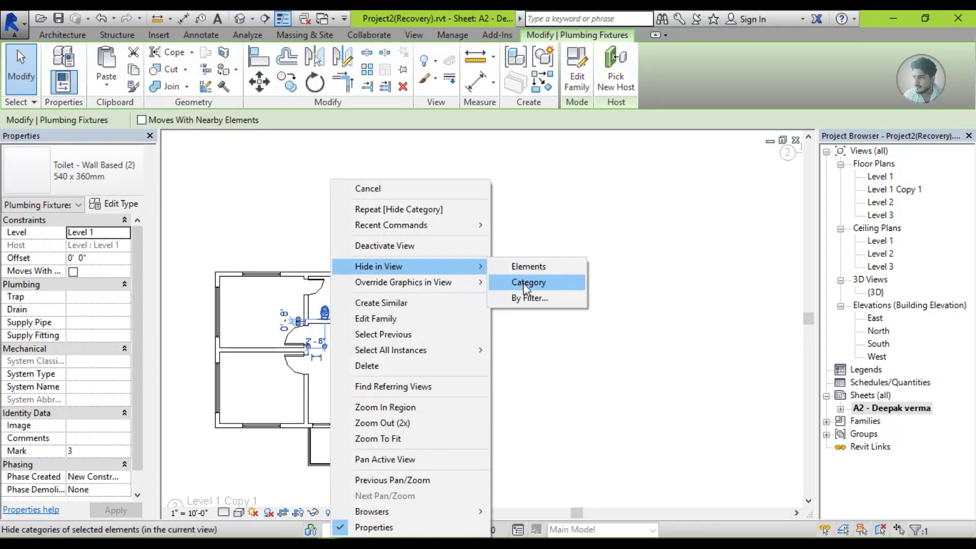
left_click(526, 282)
- Deactivate, reactivate and deactivate the lower viewport to check the toilets stay hidden
scroll(453, 289, "down", 3)
scroll(447, 299, "down", 2)
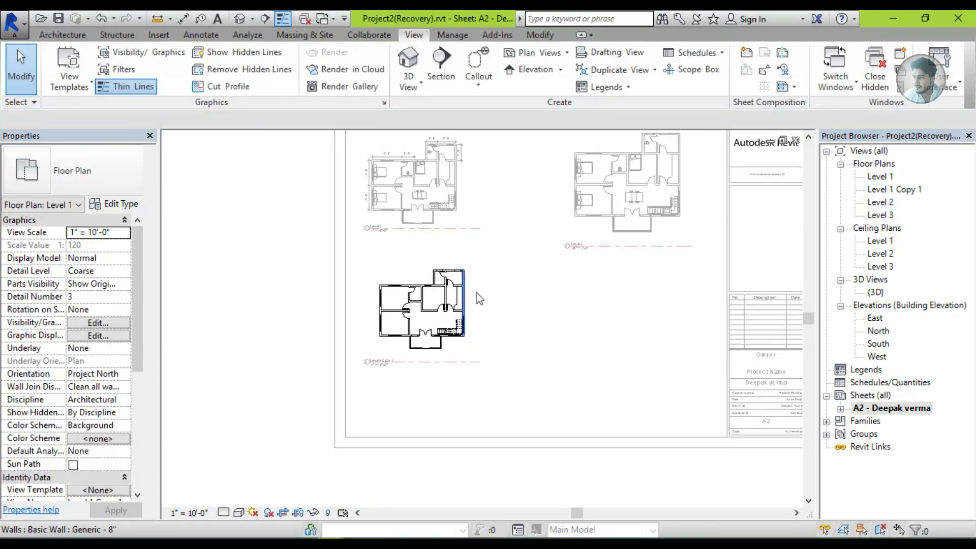
middle_click_drag(447, 300, 409, 338)
double_click(229, 328)
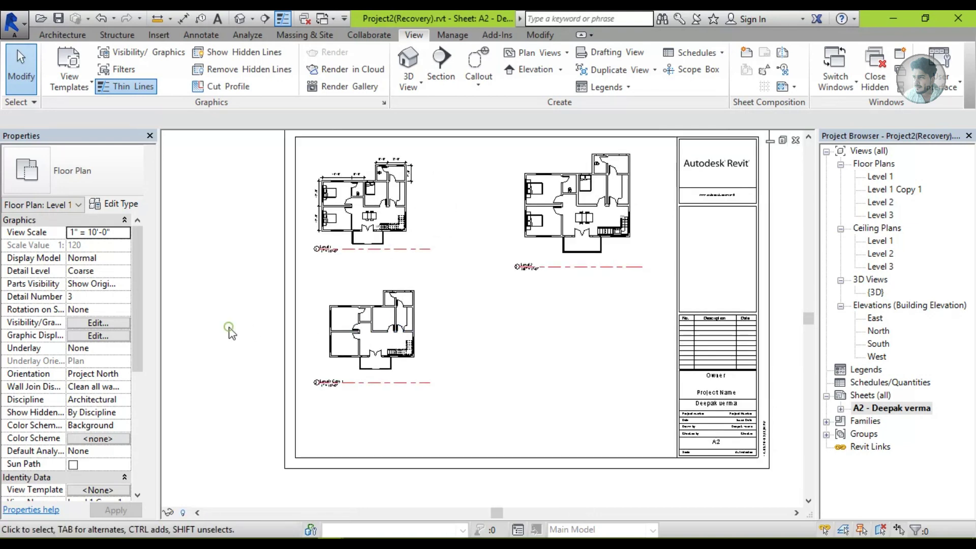
left_click(374, 321)
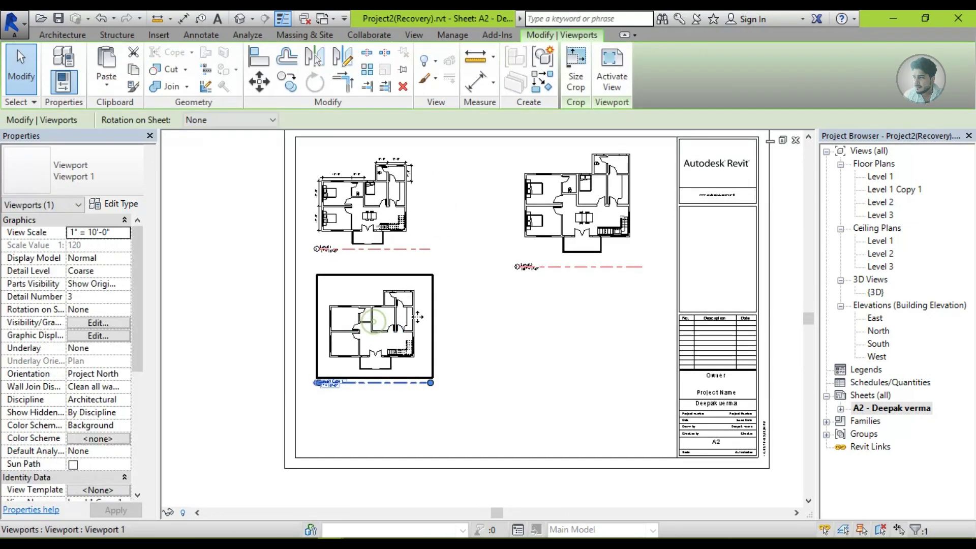
double_click(381, 324)
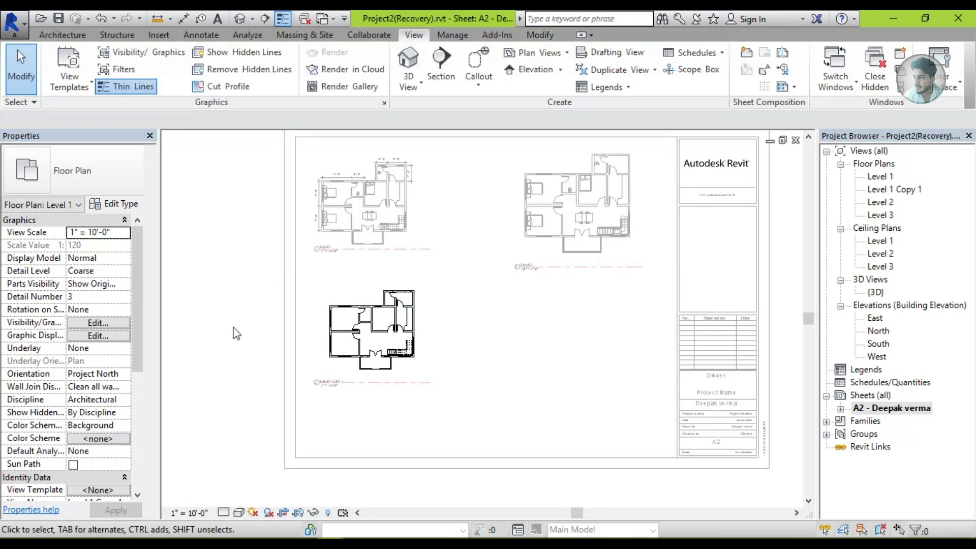
scroll(325, 338, "up", 2)
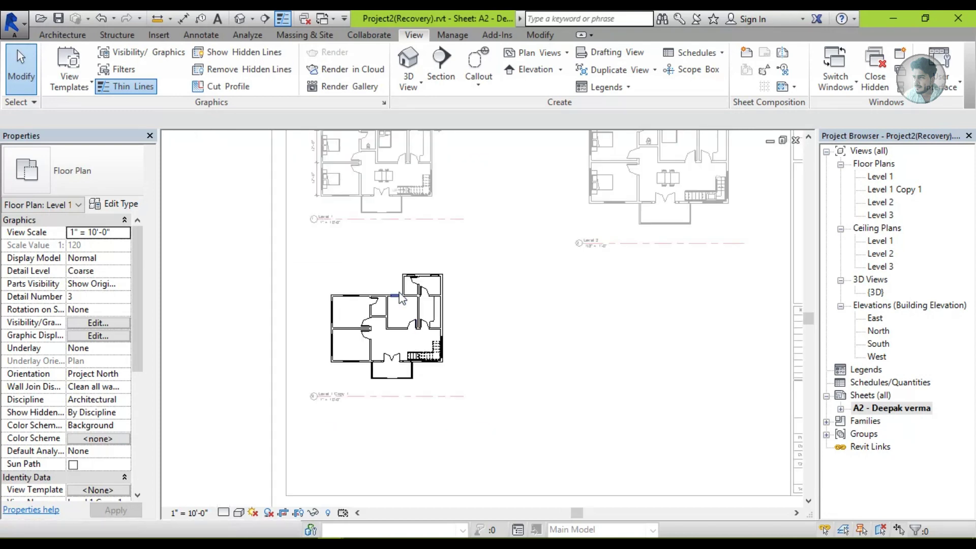
scroll(400, 298, "down", 2)
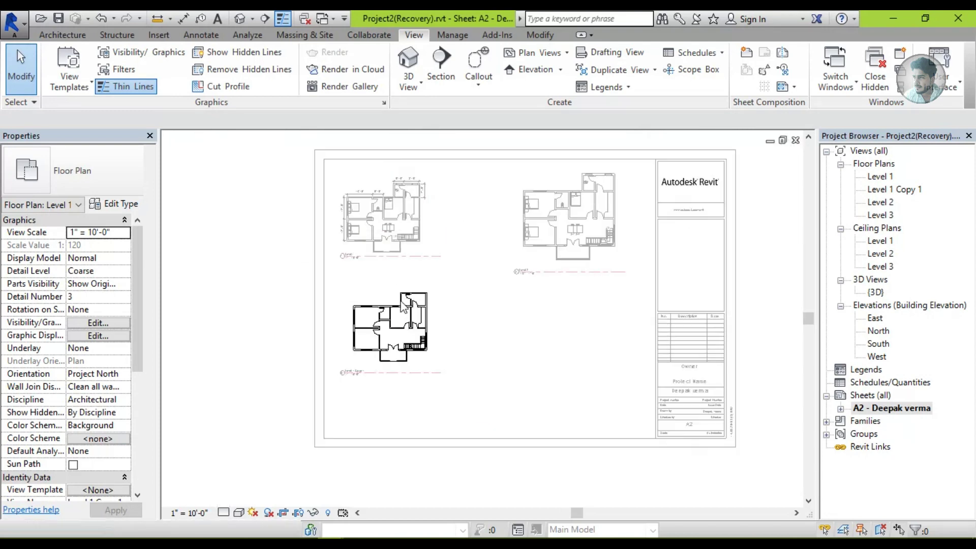
double_click(275, 339)
- Place the {3D} house view in the empty lower-right area of sheet A2
middle_click_drag(429, 342, 424, 344)
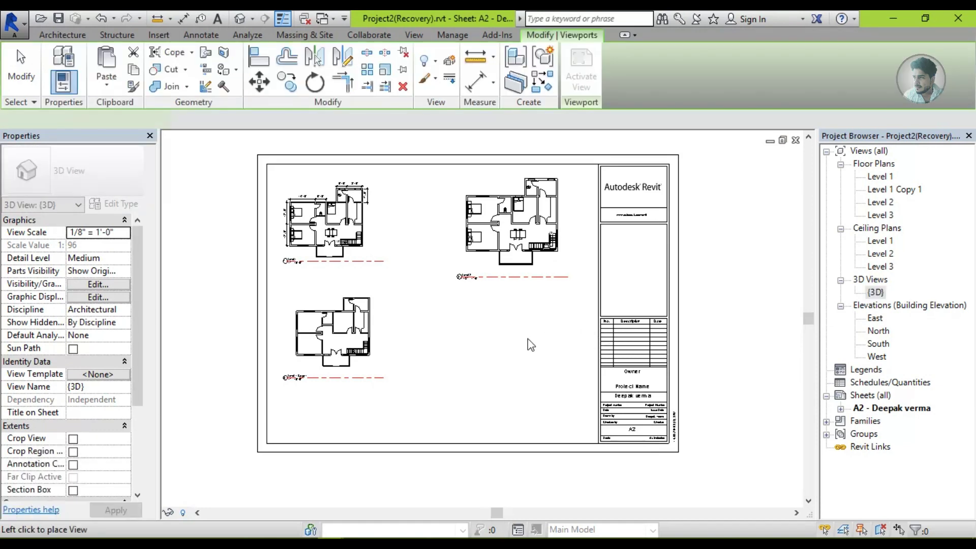
left_click_drag(877, 292, 510, 346)
left_click(510, 348)
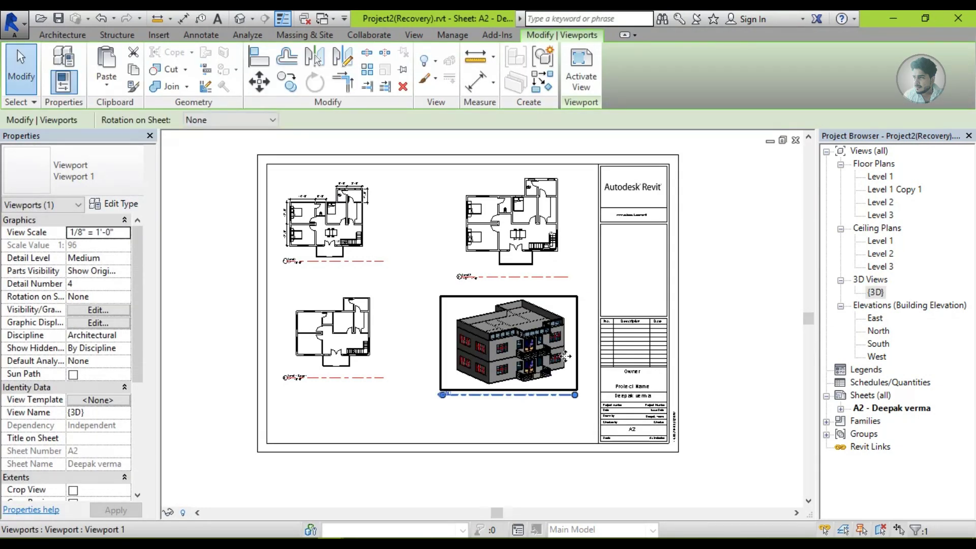
scroll(724, 409, "down", 2)
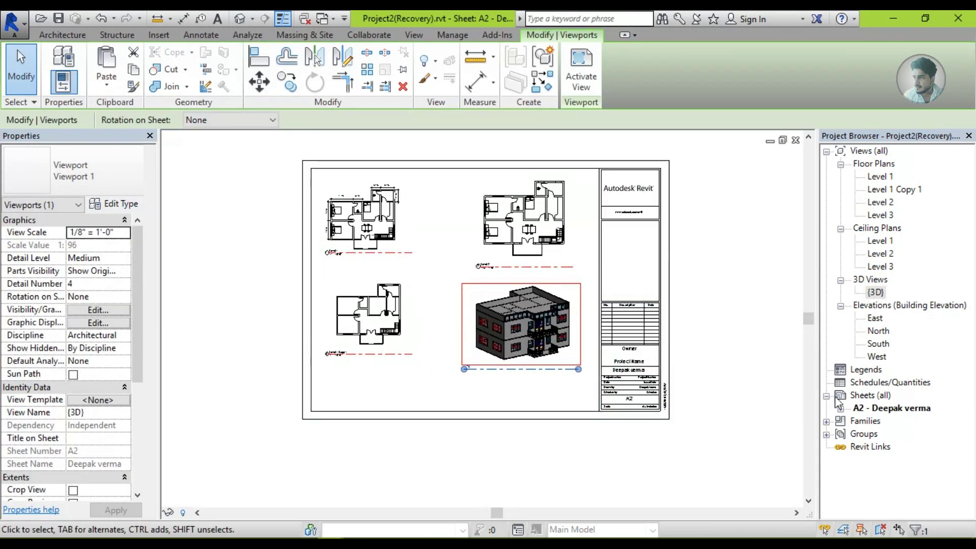
middle_click_drag(452, 282, 438, 307)
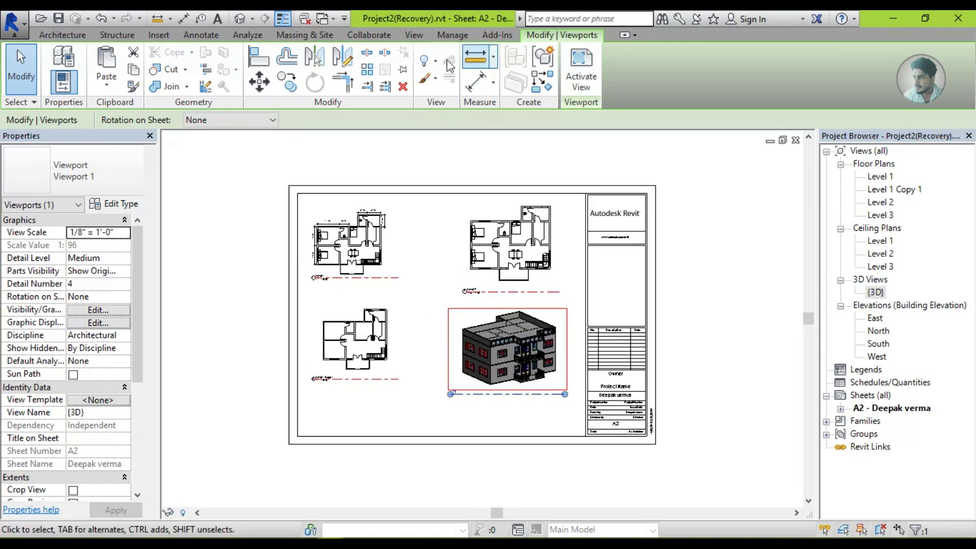
left_click(413, 34)
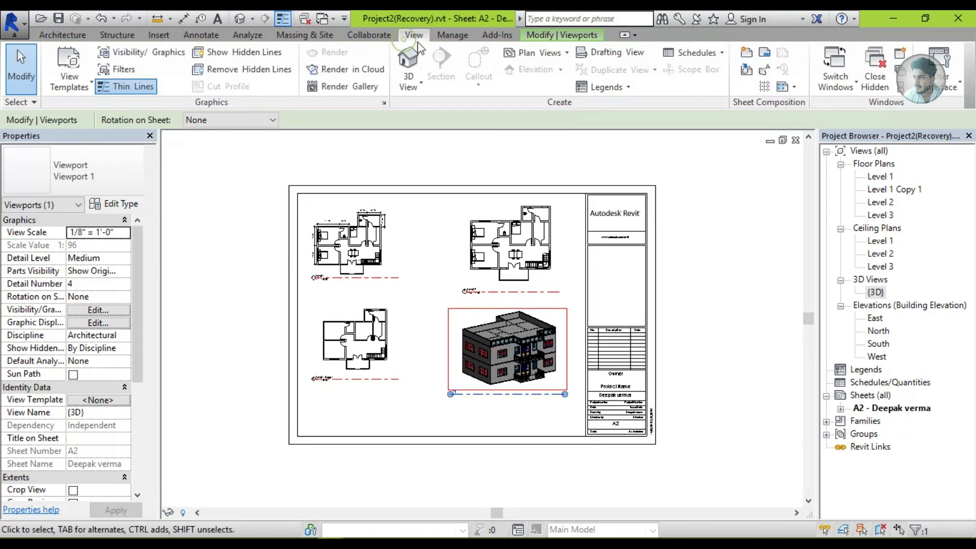
- Start a new Schedule/Quantities for the Doors category
left_click(709, 53)
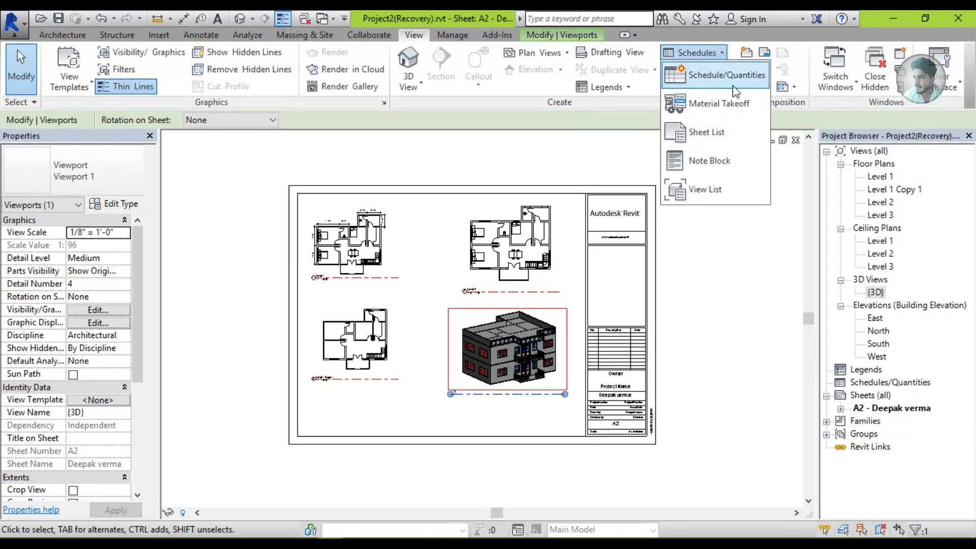
left_click(698, 77)
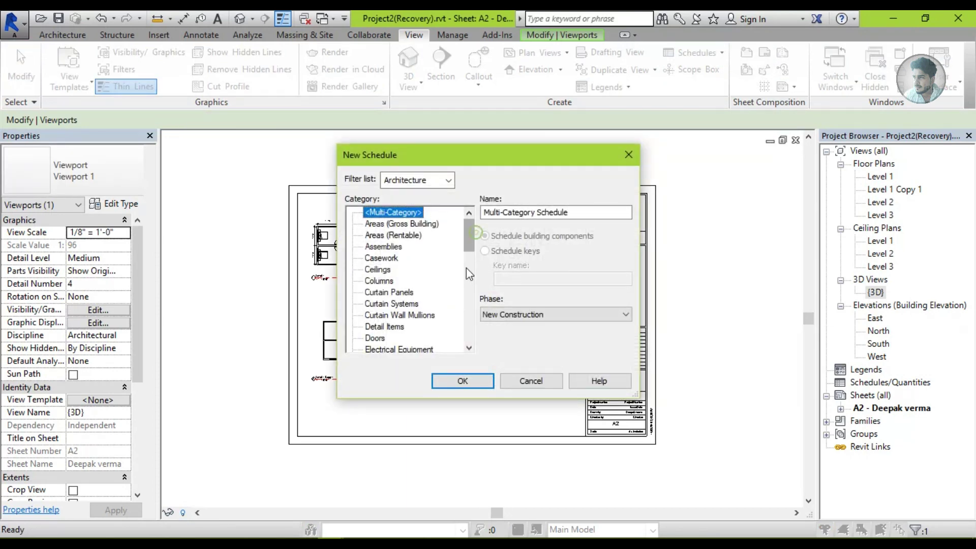
left_click(377, 326)
left_click(463, 381)
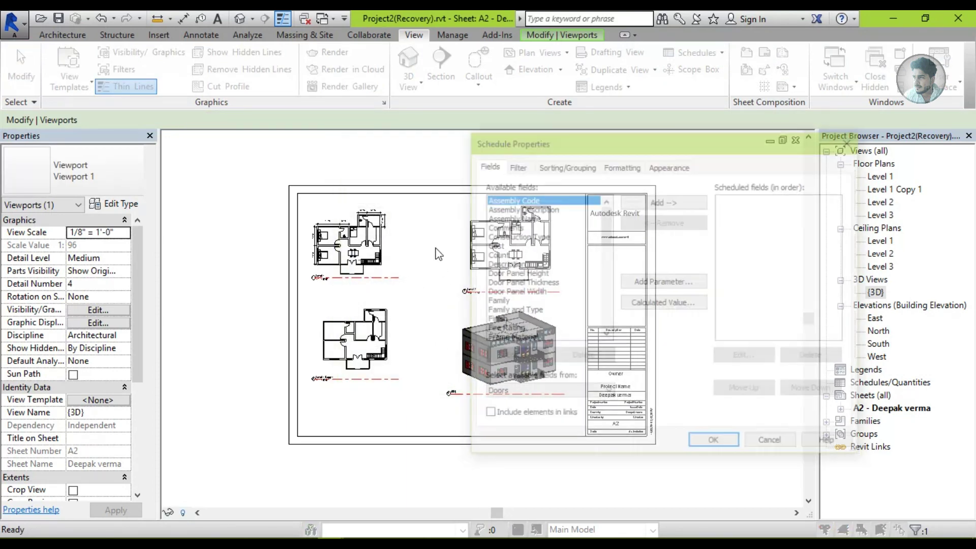
scroll(505, 292, "down", 1)
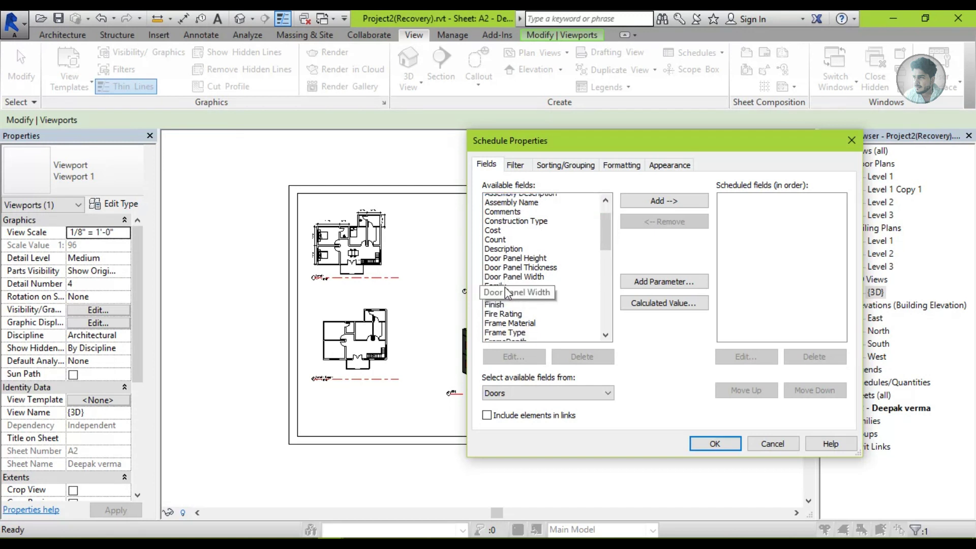
scroll(506, 291, "down", 5)
scroll(507, 300, "down", 4)
scroll(507, 311, "down", 1)
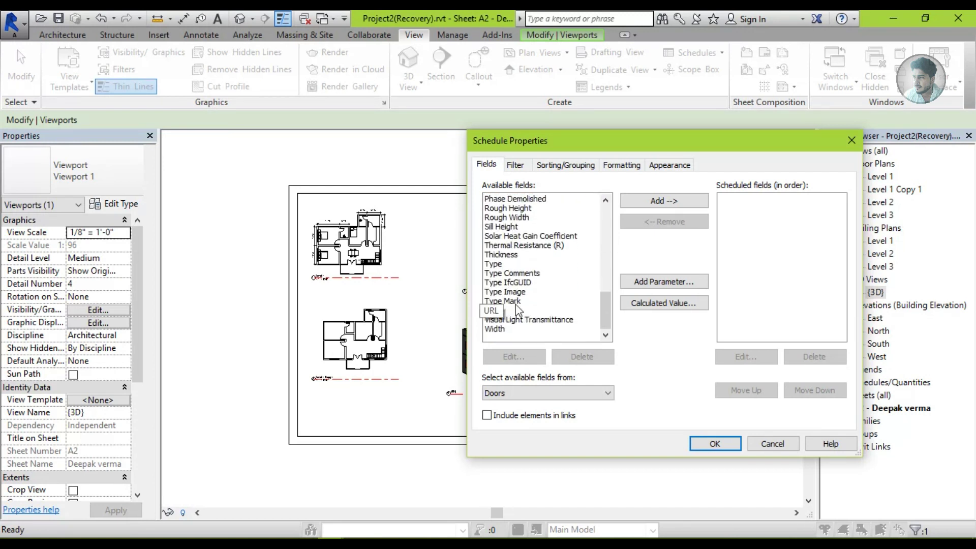
scroll(515, 304, "up", 2)
scroll(519, 300, "up", 1)
scroll(514, 292, "up", 1)
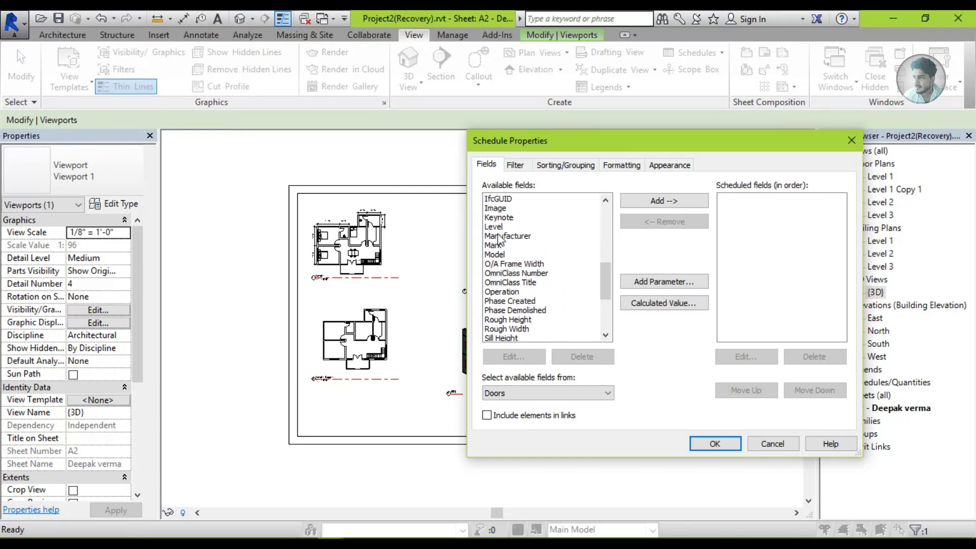
scroll(506, 243, "up", 1)
scroll(516, 258, "up", 1)
scroll(521, 262, "down", 2)
scroll(529, 269, "down", 2)
scroll(529, 269, "up", 1)
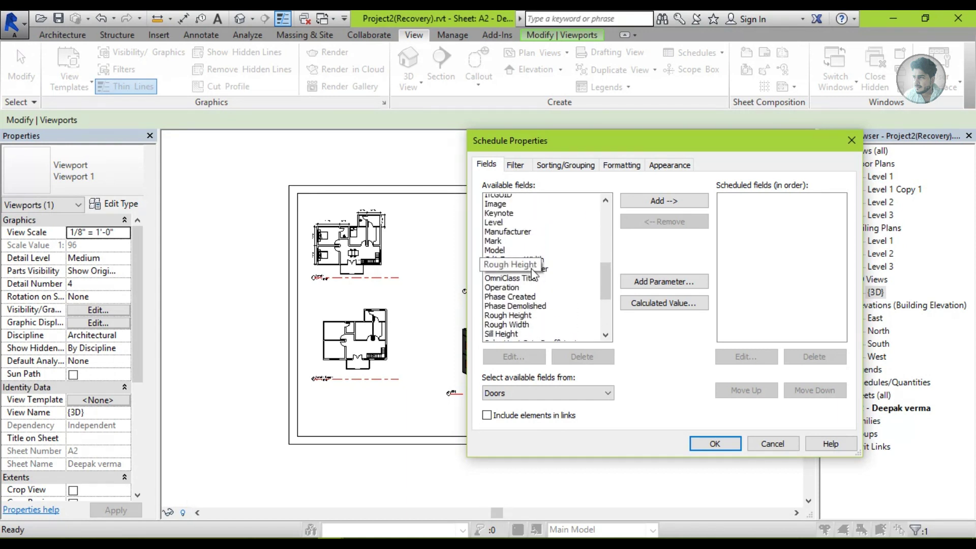
scroll(526, 267, "up", 1)
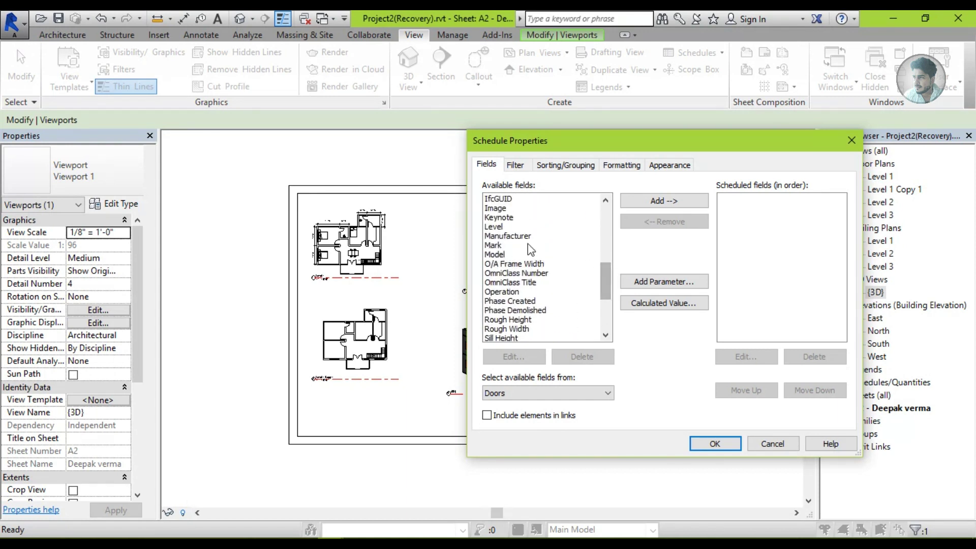
left_click_drag(604, 282, 600, 227)
- Add the Door Panel Height, Door Panel Width, Door Panel Thickness and Level fields
left_click(547, 263)
left_click(656, 203)
left_click(585, 273)
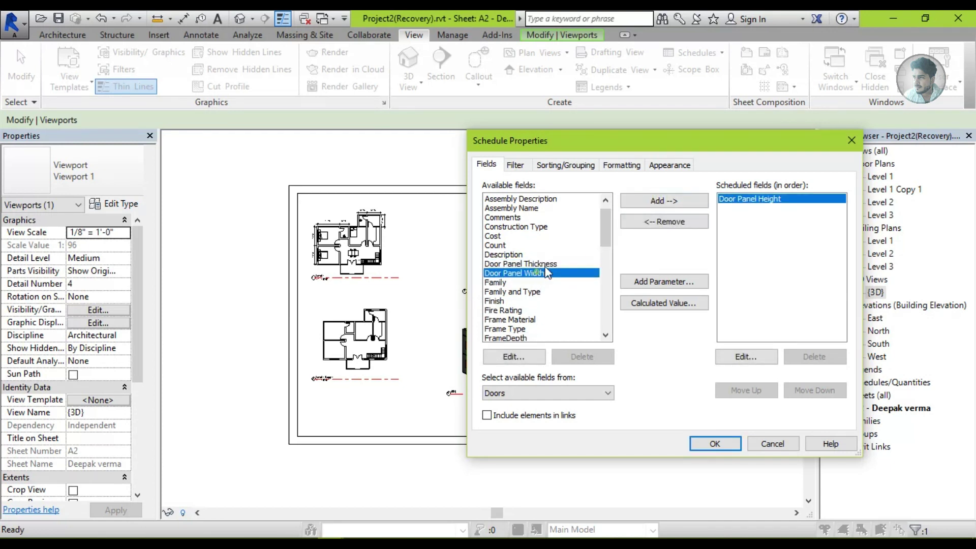
left_click(655, 203)
left_click(544, 263)
left_click(656, 204)
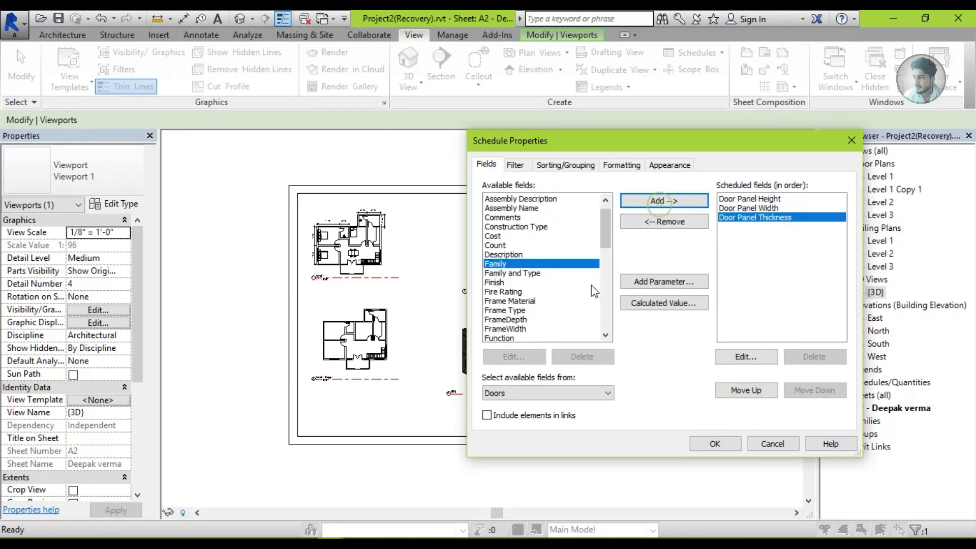
left_click_drag(609, 245, 608, 275)
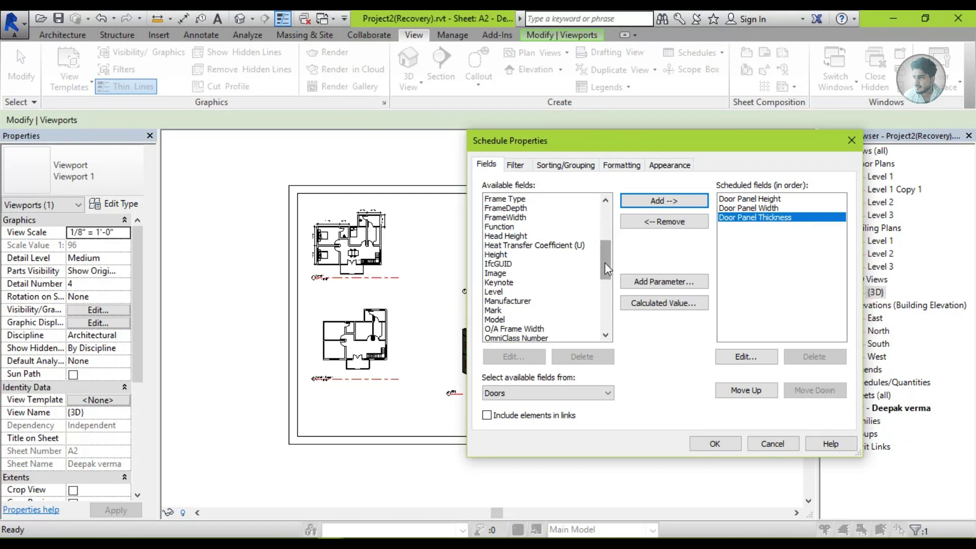
left_click(508, 292)
left_click(661, 202)
left_click_drag(608, 260, 610, 291)
- Add the Sill Height, Type and Width fields and confirm the Door Schedule
left_click(537, 291)
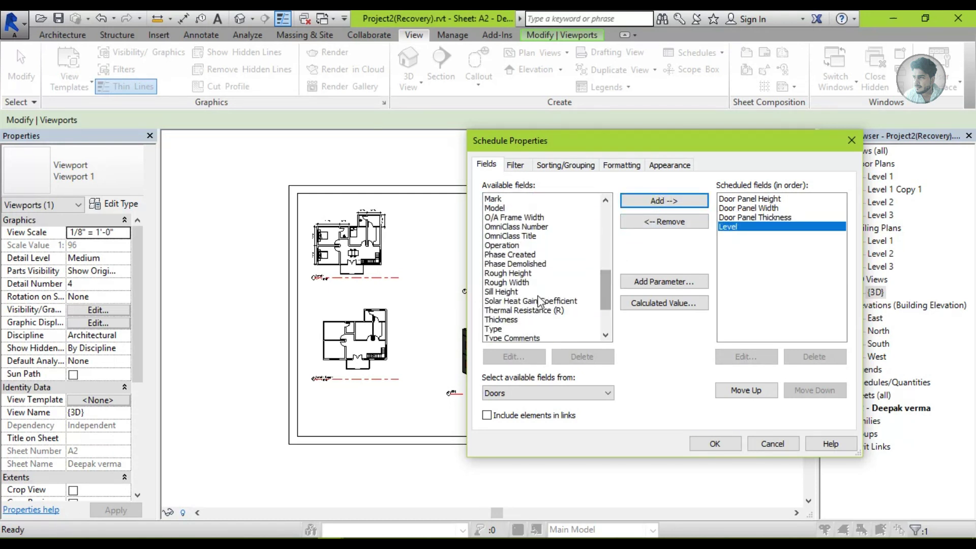
left_click(695, 206)
left_click_drag(605, 291, 605, 309)
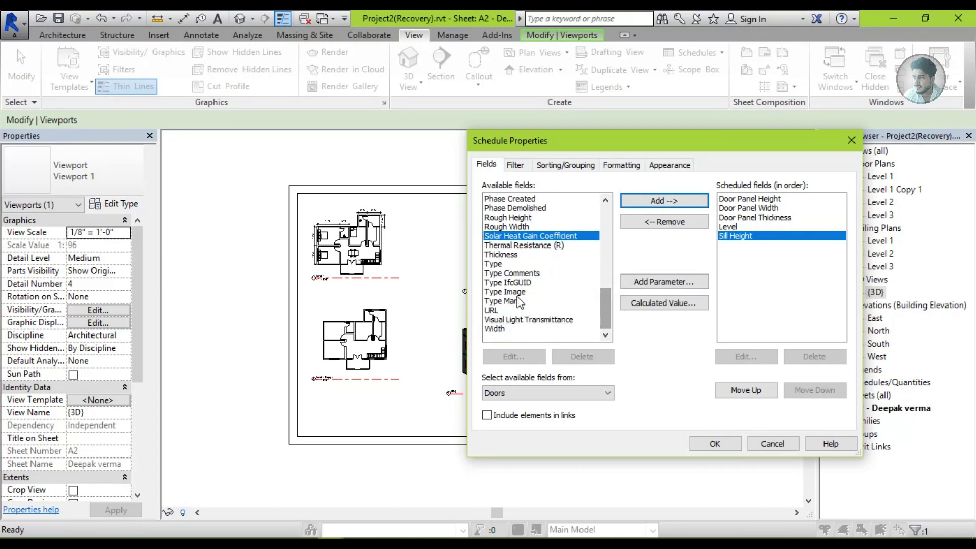
left_click(493, 264)
left_click(661, 200)
left_click(494, 329)
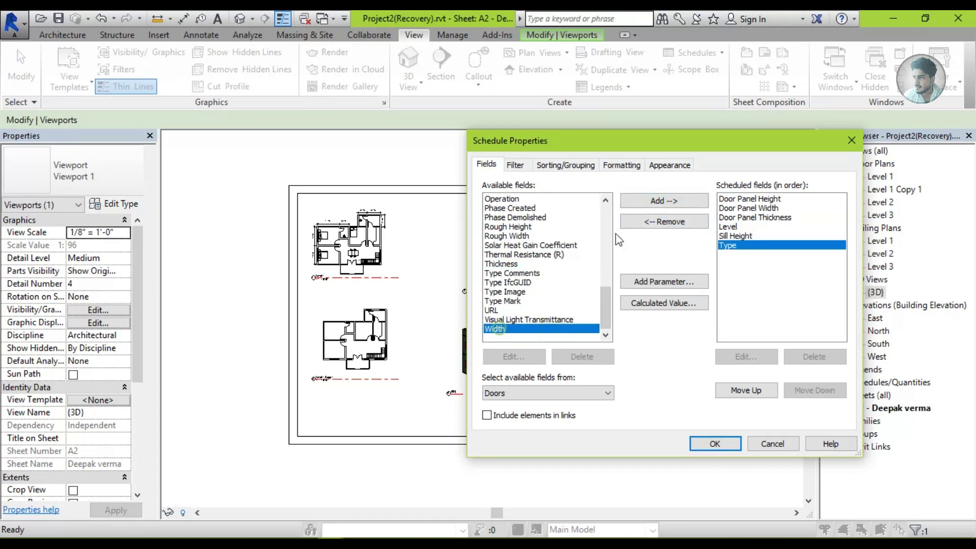
left_click(661, 201)
left_click(518, 311)
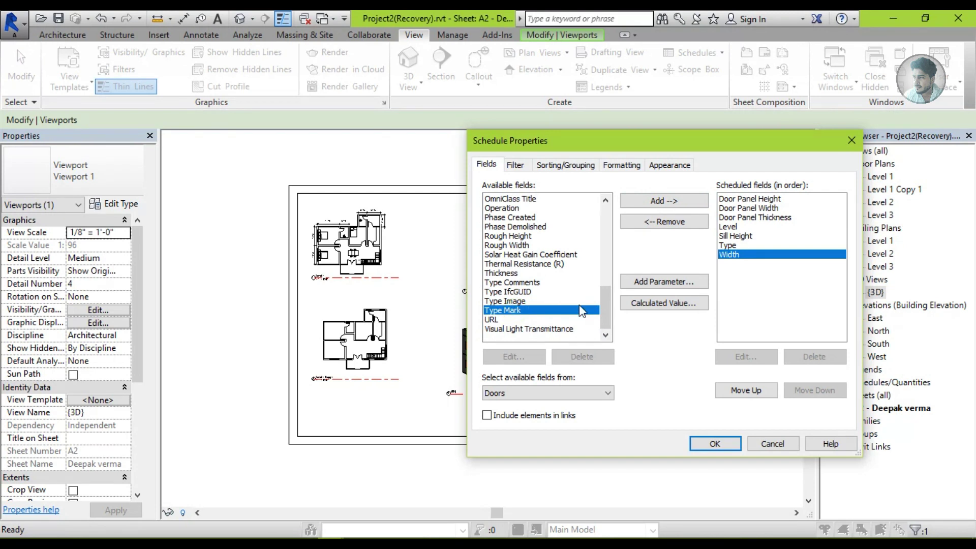
left_click_drag(600, 312, 608, 279)
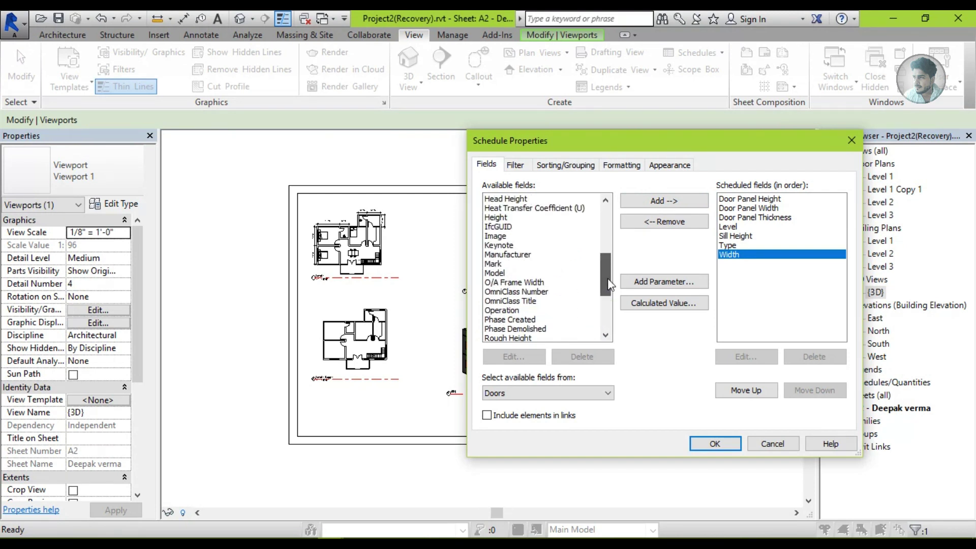
left_click_drag(608, 278, 607, 206)
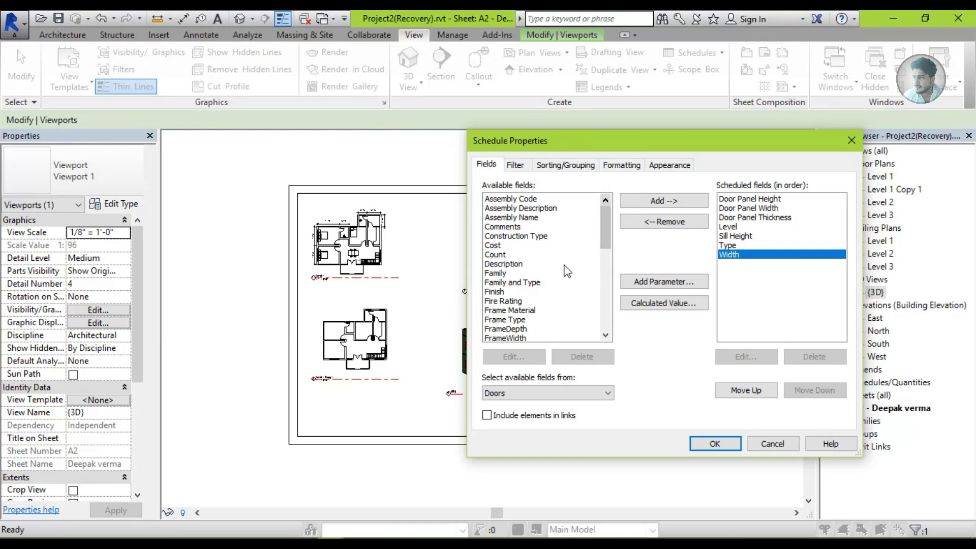
left_click(717, 443)
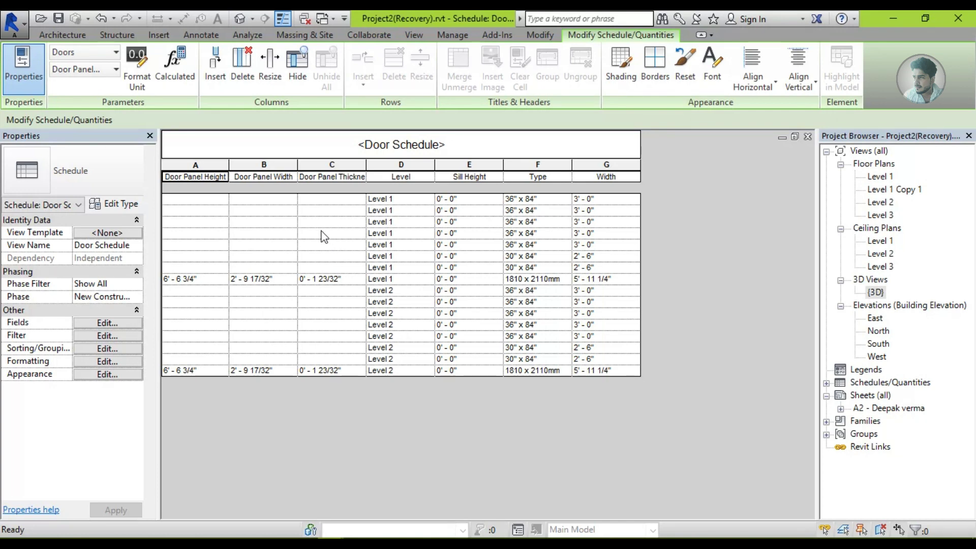
- Remove the Door Panel Height, Width, Thickness and Assembly Code fields from the Door Schedule
left_click(107, 323)
left_click(752, 199)
left_click(678, 202)
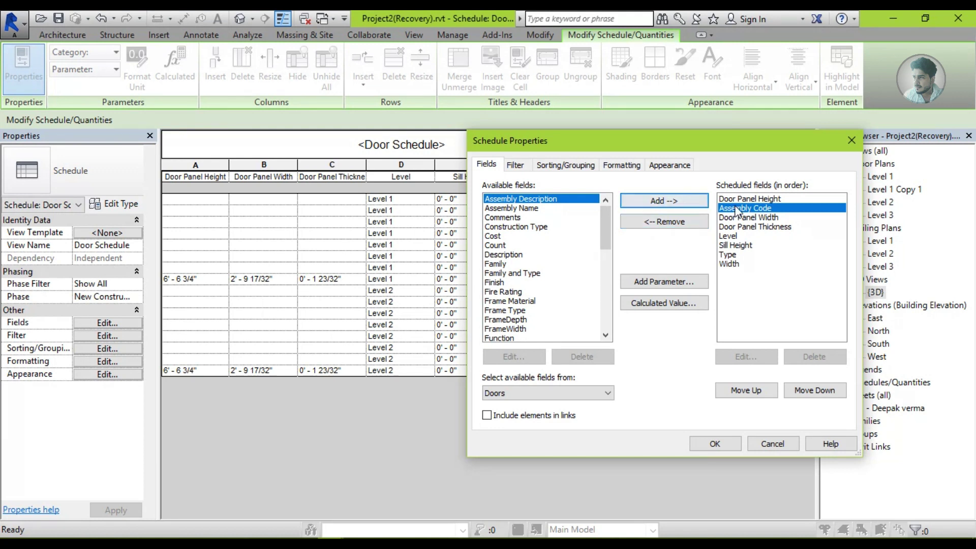
key("shift+Up")
left_click(660, 223)
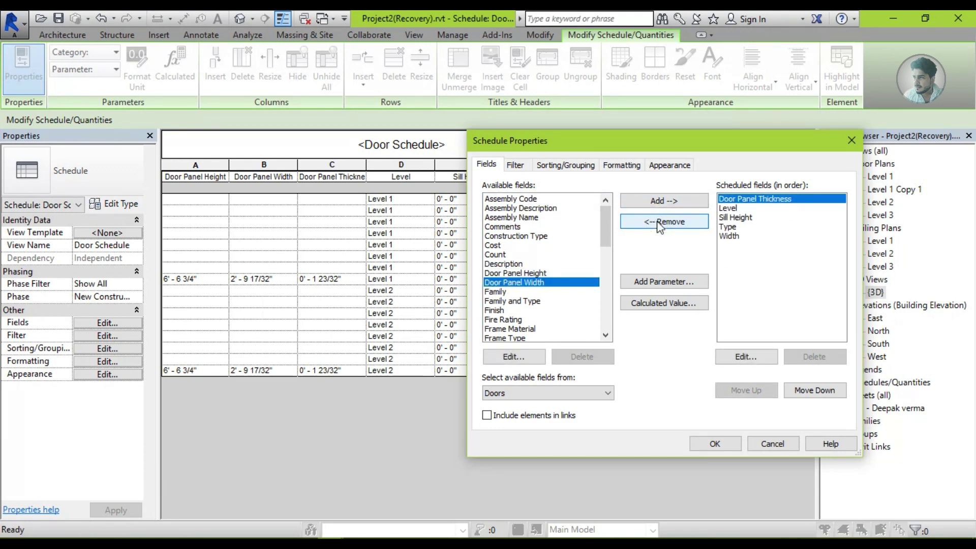
left_click(659, 223)
- Reorder the schedule columns to Level, Type, Sill Height, Width, then return to sheet A2
left_click_drag(649, 144, 733, 142)
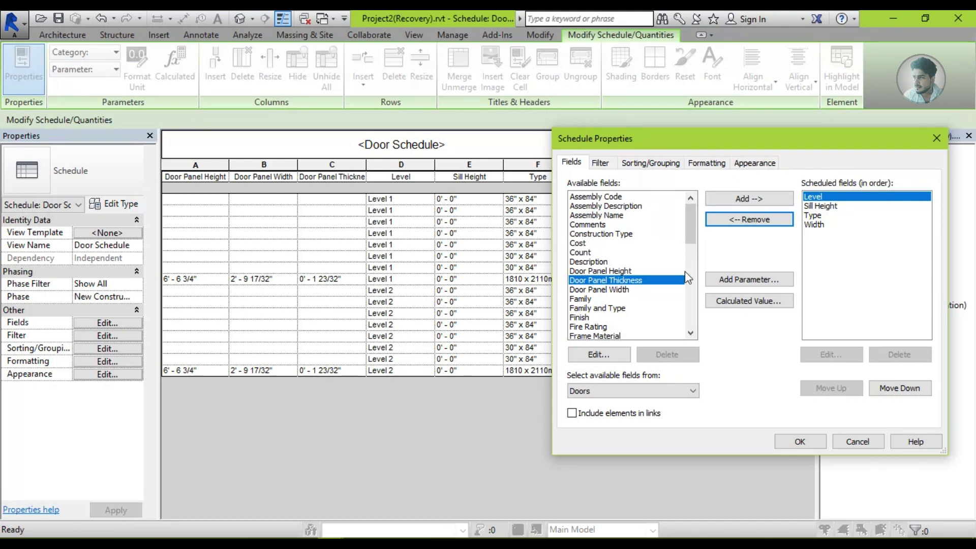
left_click(820, 206)
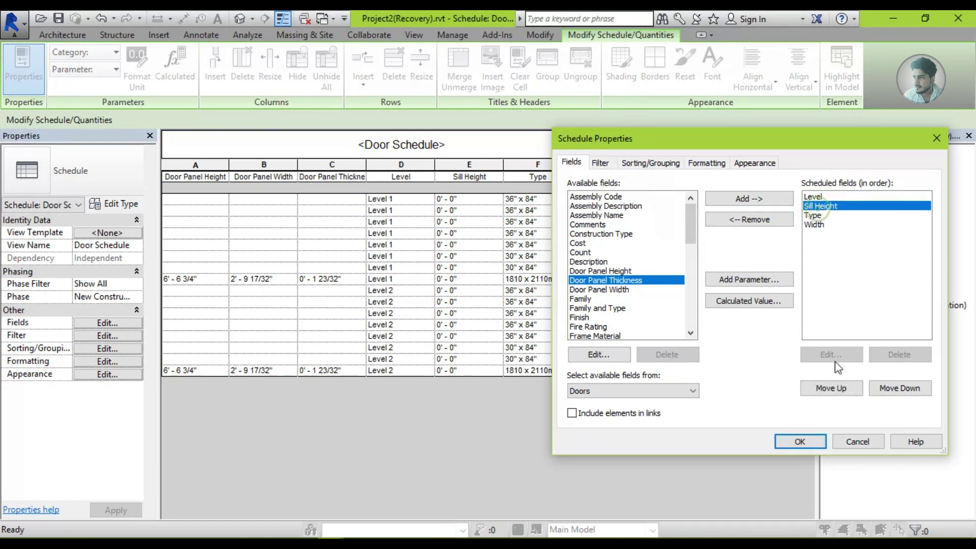
left_click(832, 387)
left_click(813, 206)
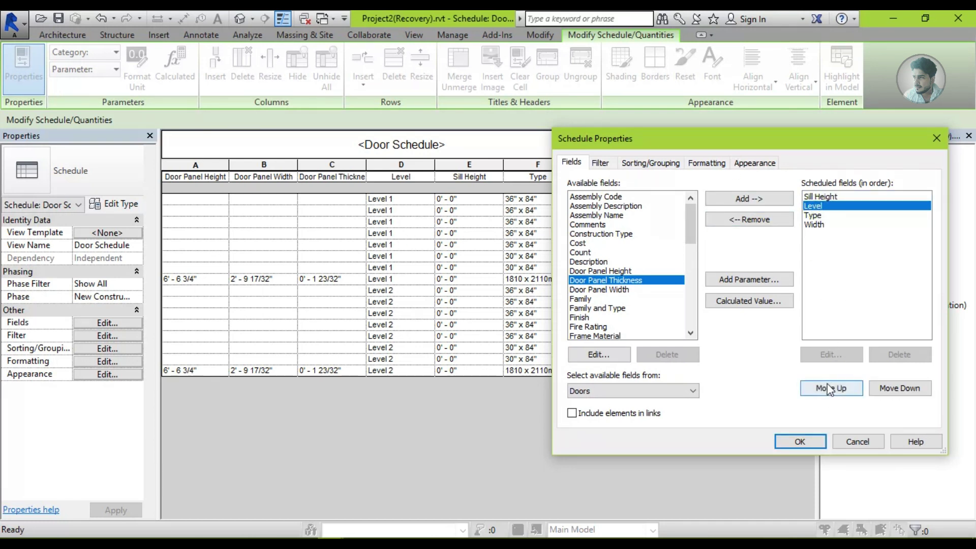
left_click(831, 388)
left_click(819, 226)
left_click(814, 215)
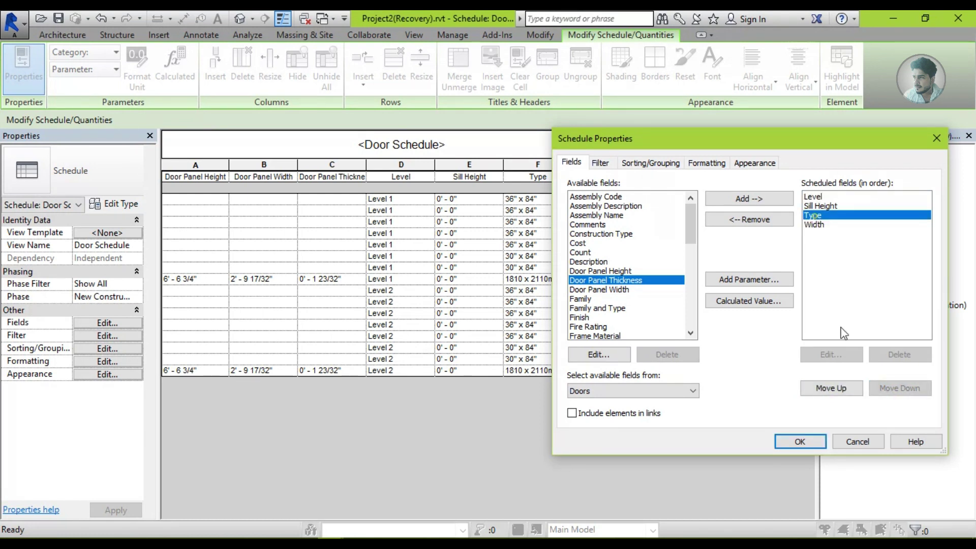
left_click(831, 388)
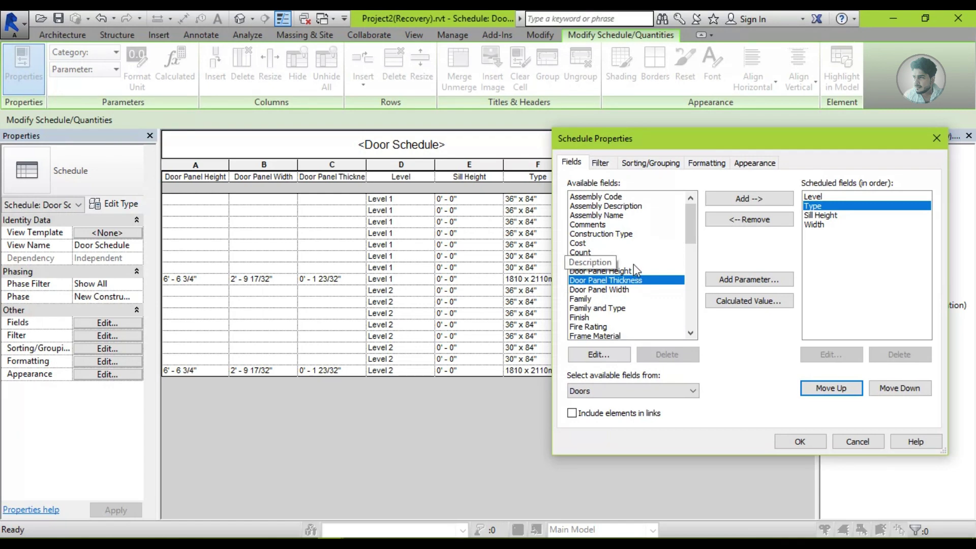
left_click(799, 441)
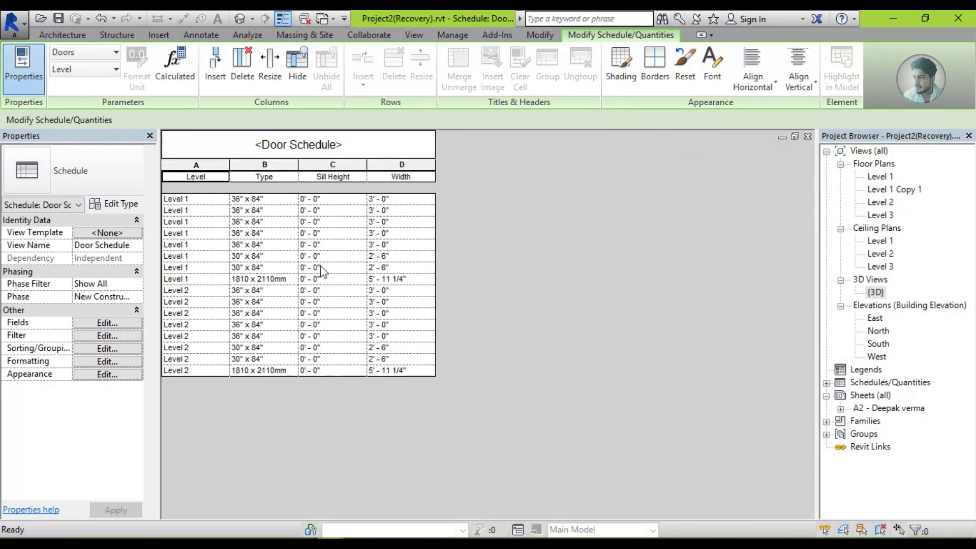
double_click(858, 408)
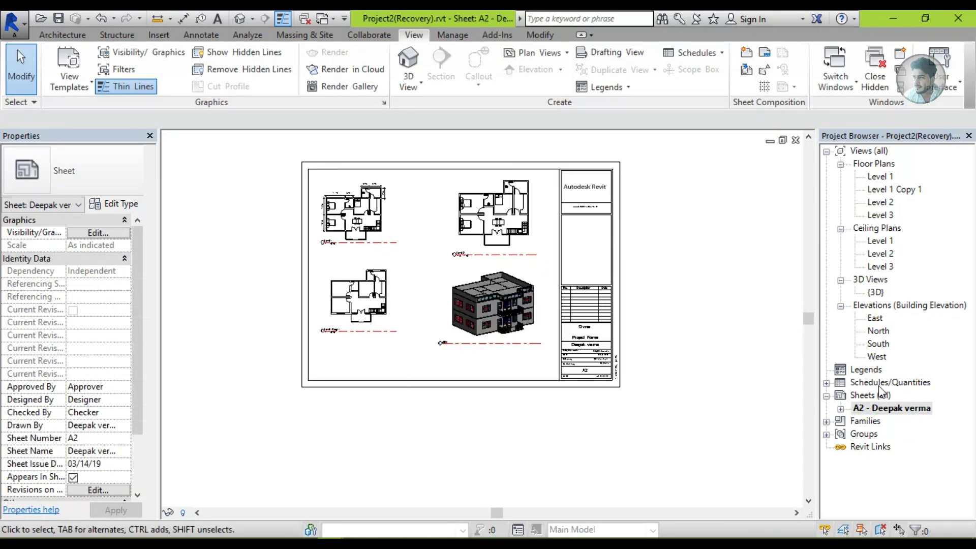
- Drag the Door Schedule from the Project Browser onto sheet A2
left_click(875, 408)
left_click(827, 383)
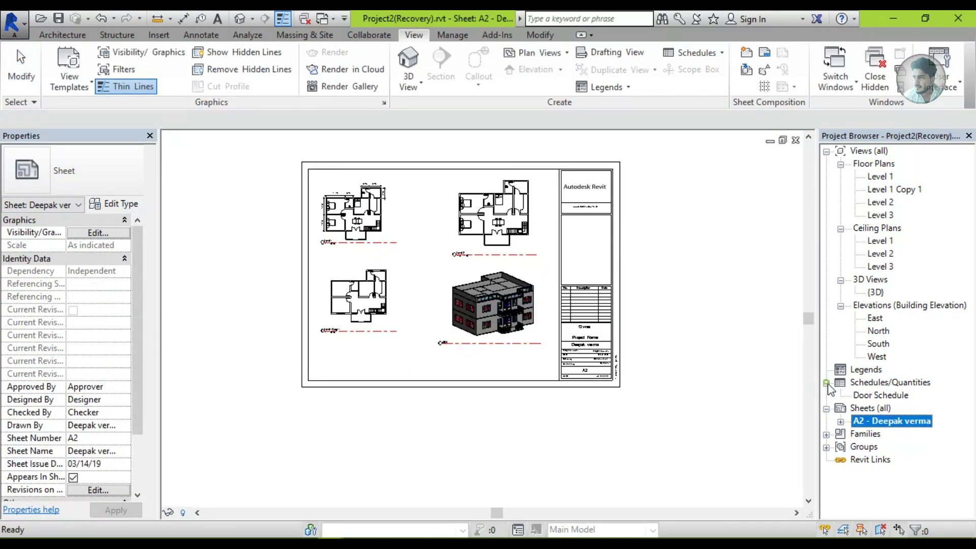
left_click_drag(877, 399, 370, 362)
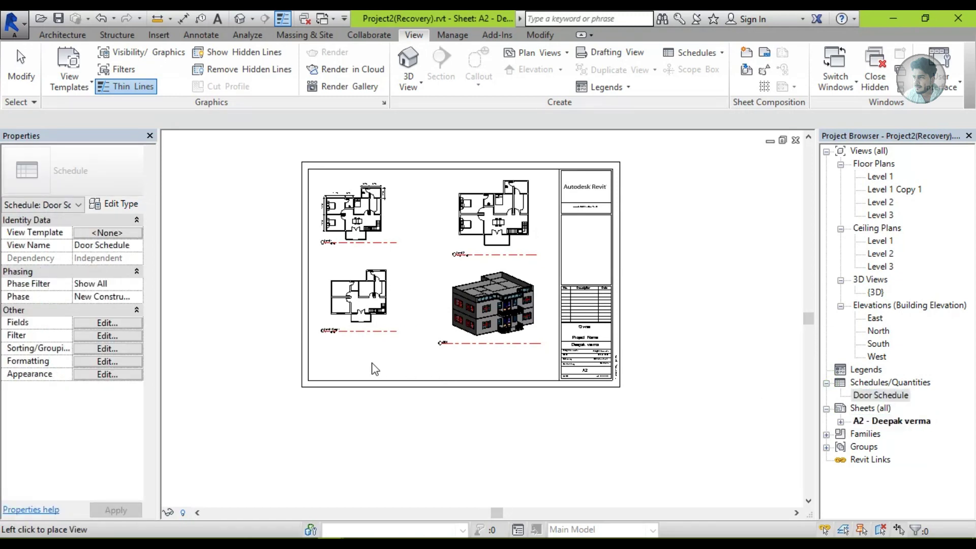
scroll(370, 362, "up", 2)
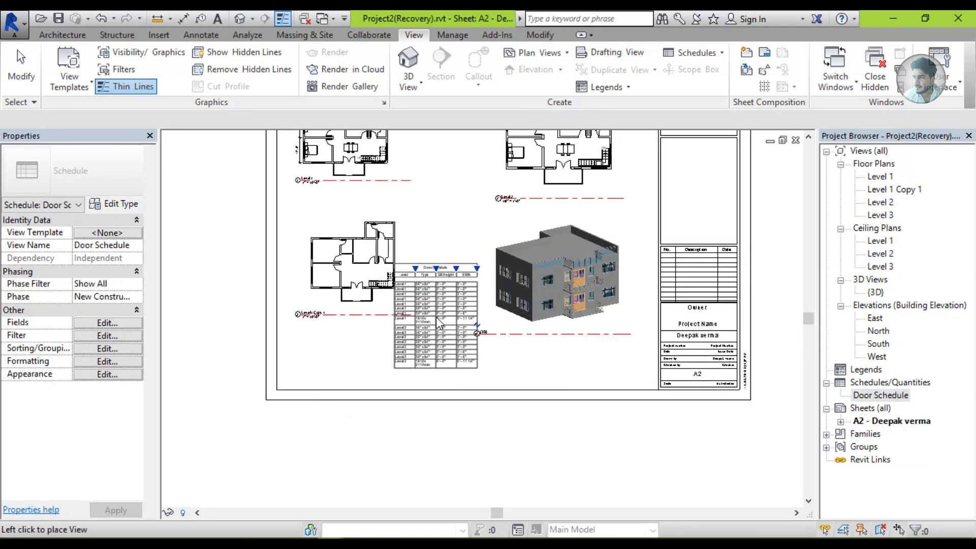
left_click(437, 320)
- Delete the lower-left Level 1 Copy 1 viewport and move the Door Schedule into its place
left_click(351, 269)
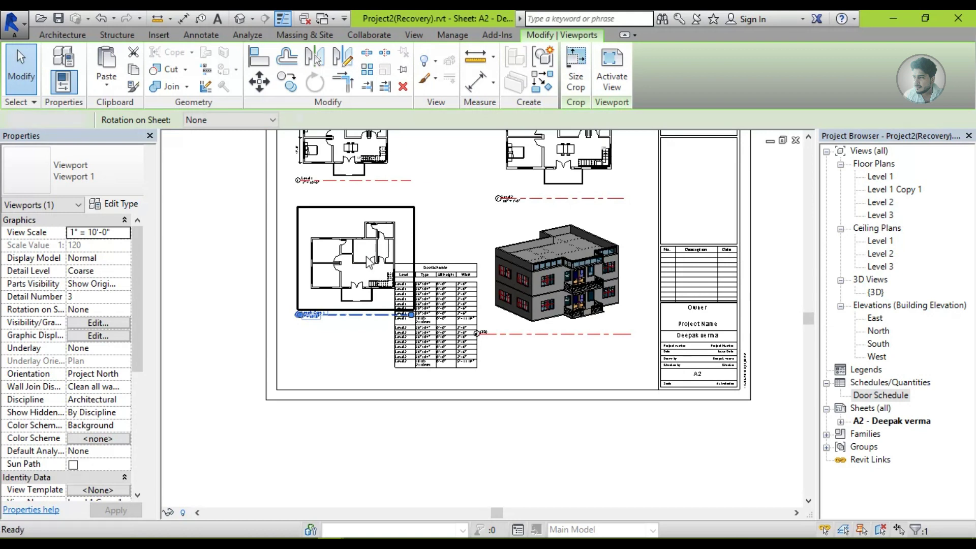
key("Delete")
scroll(427, 303, "up", 1)
left_click_drag(427, 304, 318, 261)
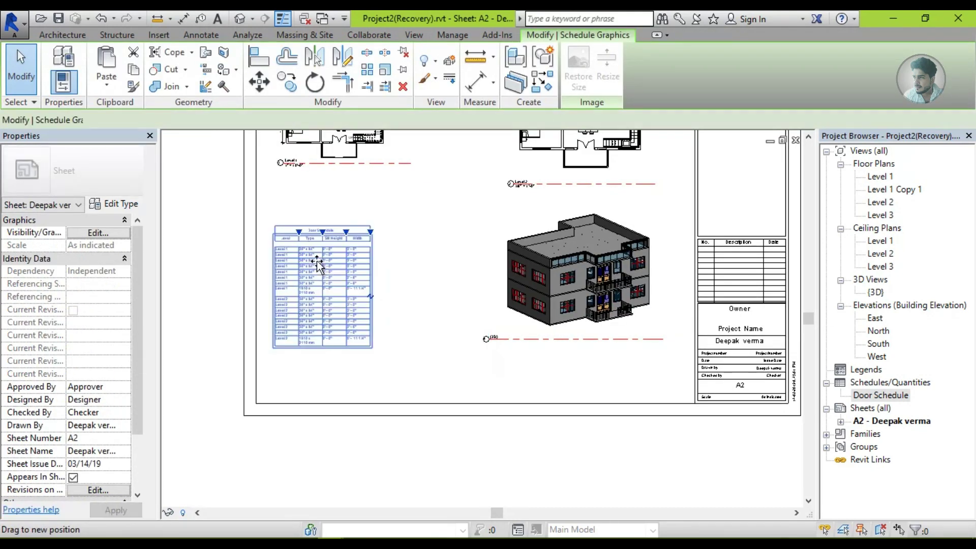
left_click(443, 270)
scroll(316, 269, "up", 5)
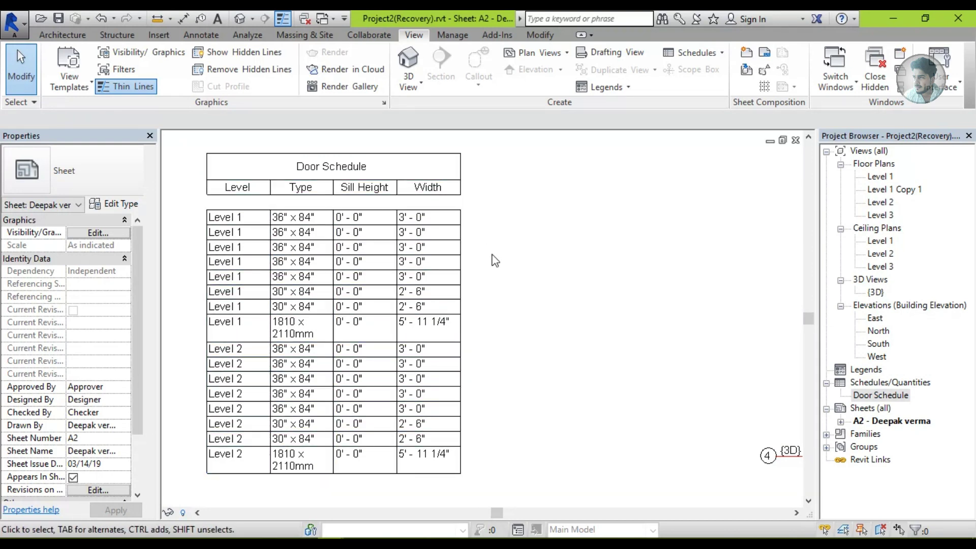
scroll(494, 260, "down", 2)
scroll(496, 279, "down", 1)
scroll(505, 282, "down", 1)
scroll(505, 282, "down", 3)
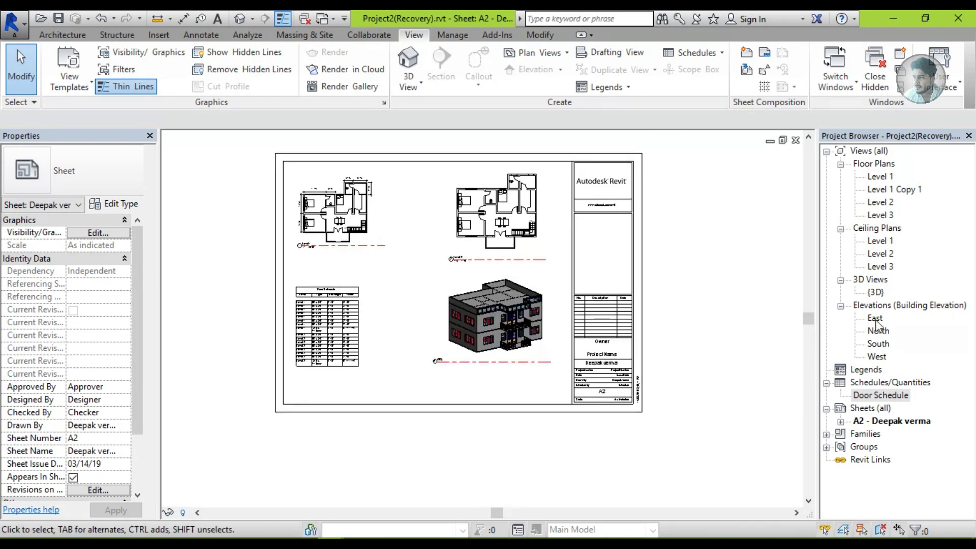
- Place the East elevation viewport below the Door Schedule and 3D view
left_click_drag(876, 322, 550, 380)
left_click_drag(434, 389, 431, 390)
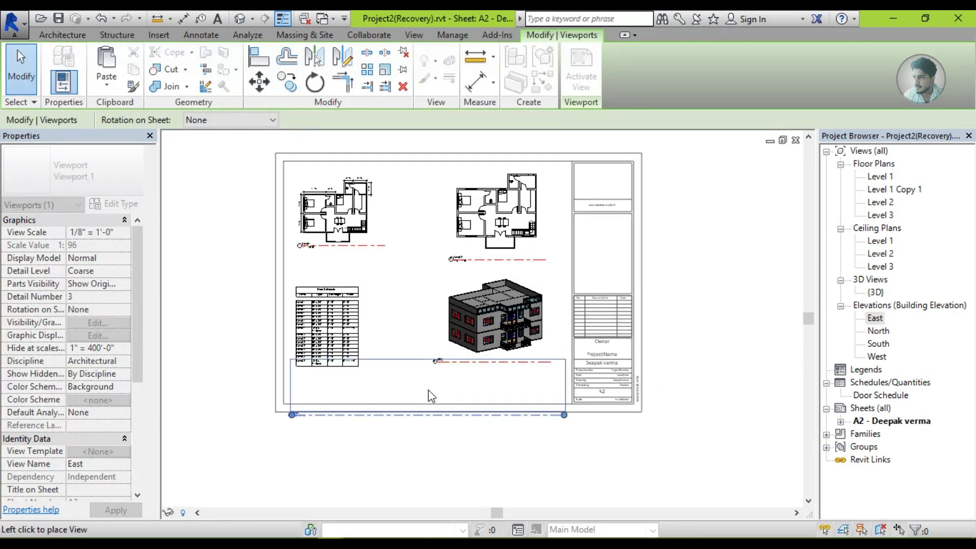
left_click(441, 446)
scroll(441, 445, "up", 2)
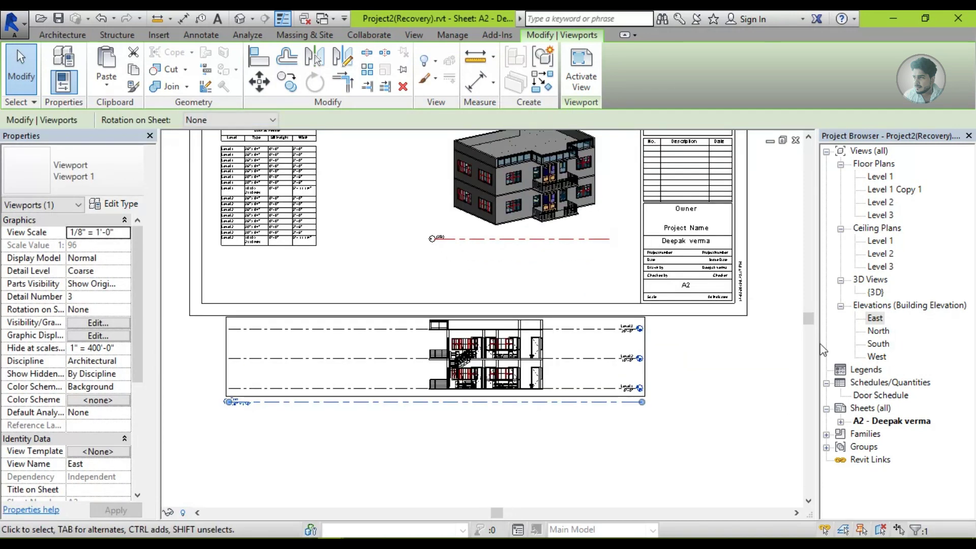
scroll(509, 367, "down", 3)
scroll(509, 368, "up", 2)
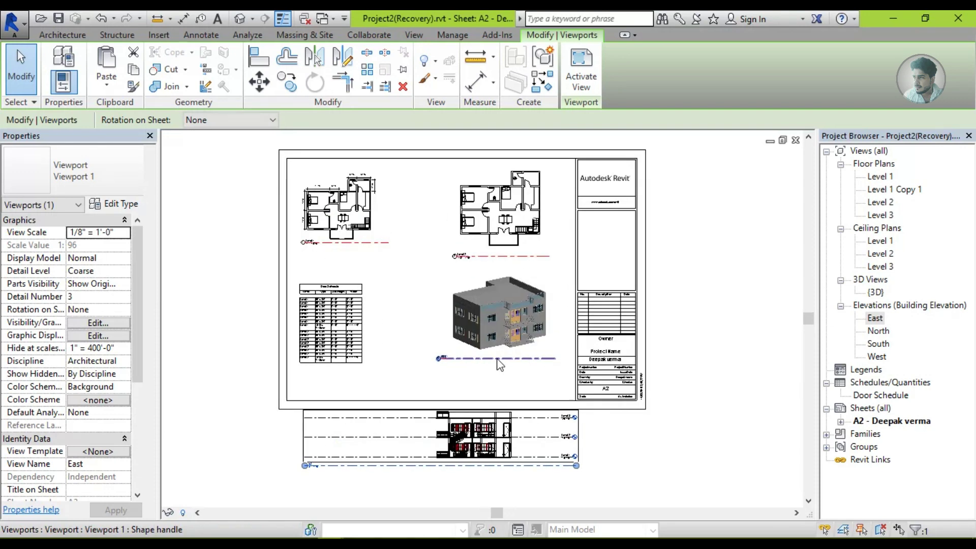
scroll(514, 260, "down", 2)
- Delete the A2 title block from the sheet
middle_click_drag(514, 261, 503, 305)
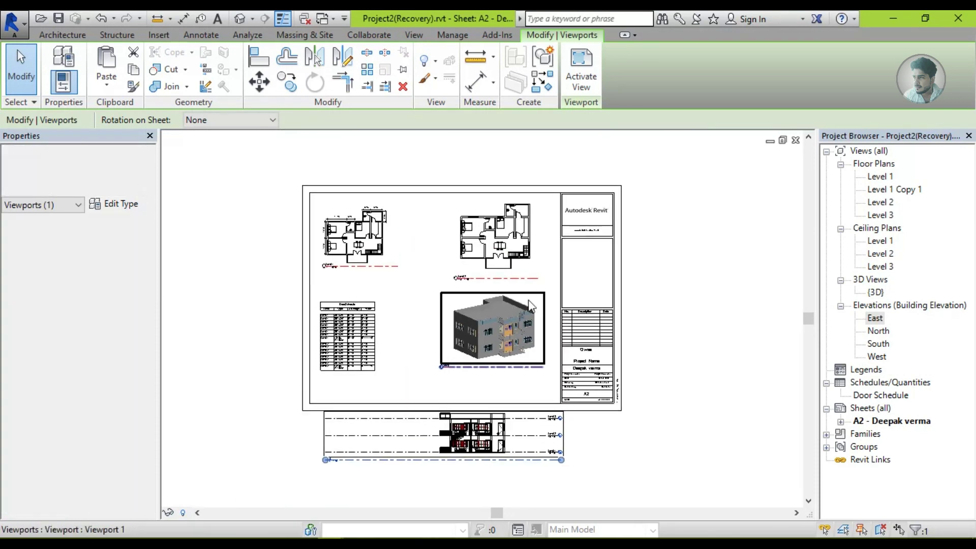
left_click(621, 240)
key("Delete")
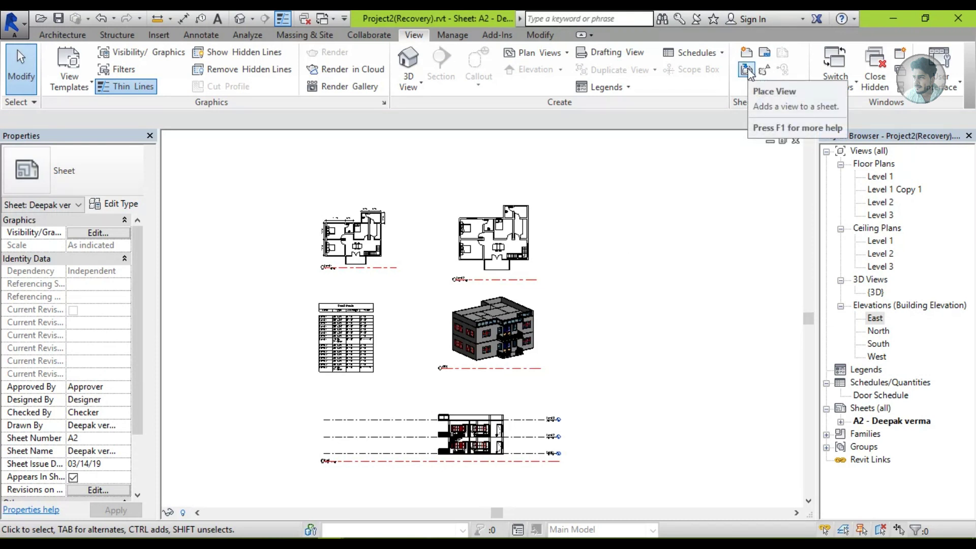
- Place the A2 metric title block on the sheet and review its Sheet Issues/Revisions
left_click(765, 52)
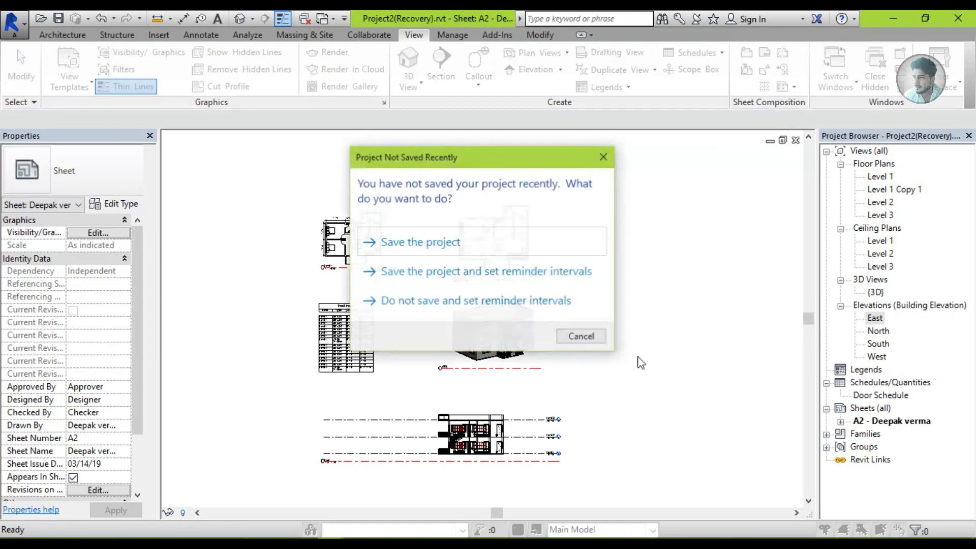
left_click(580, 336)
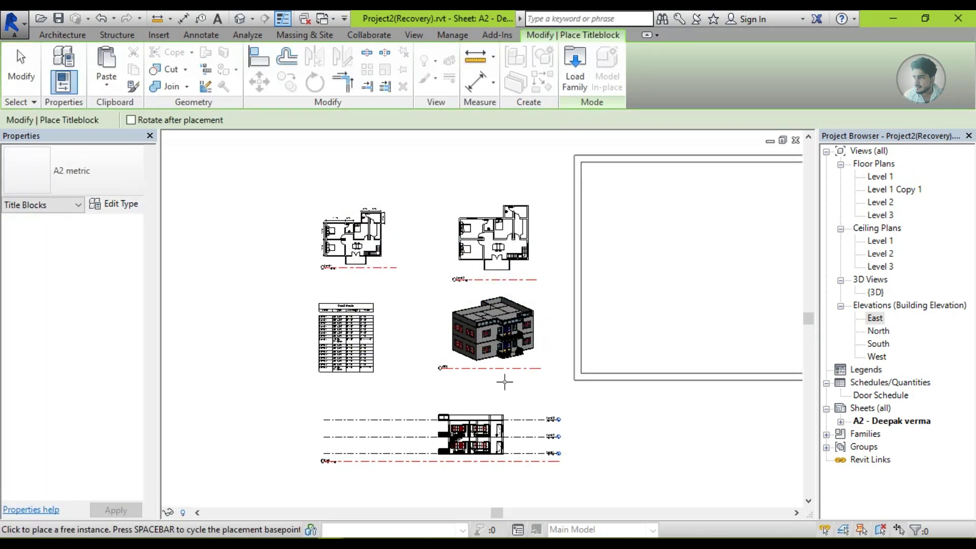
left_click(293, 400)
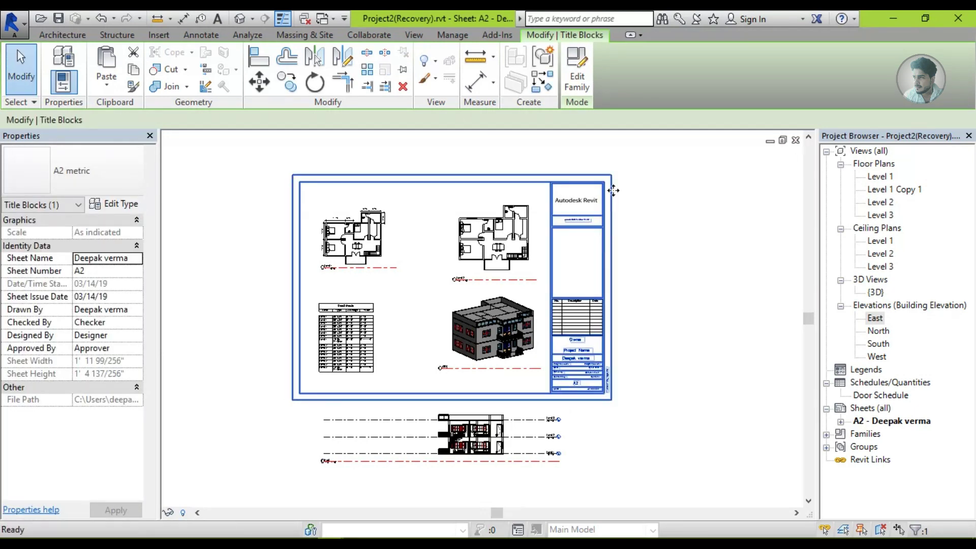
key("Escape")
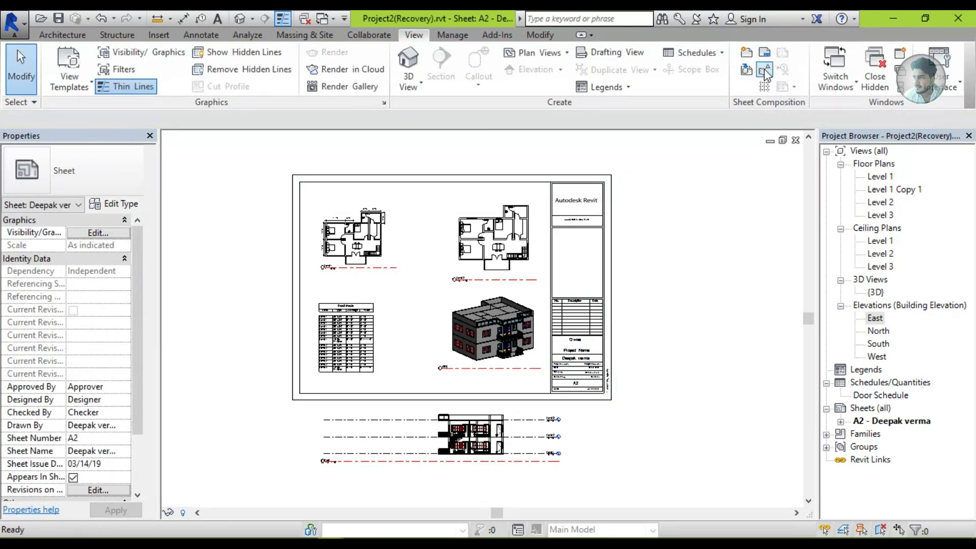
left_click(764, 71)
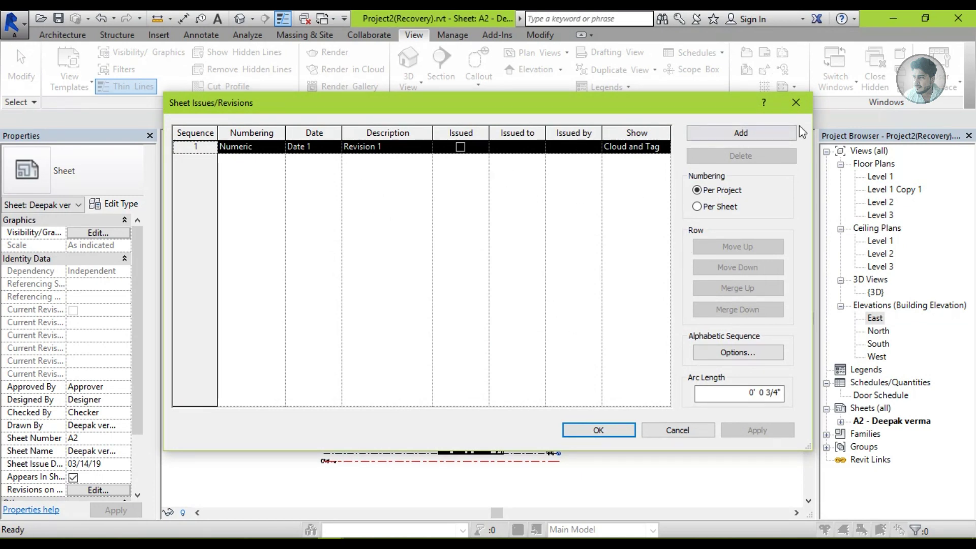
left_click(796, 104)
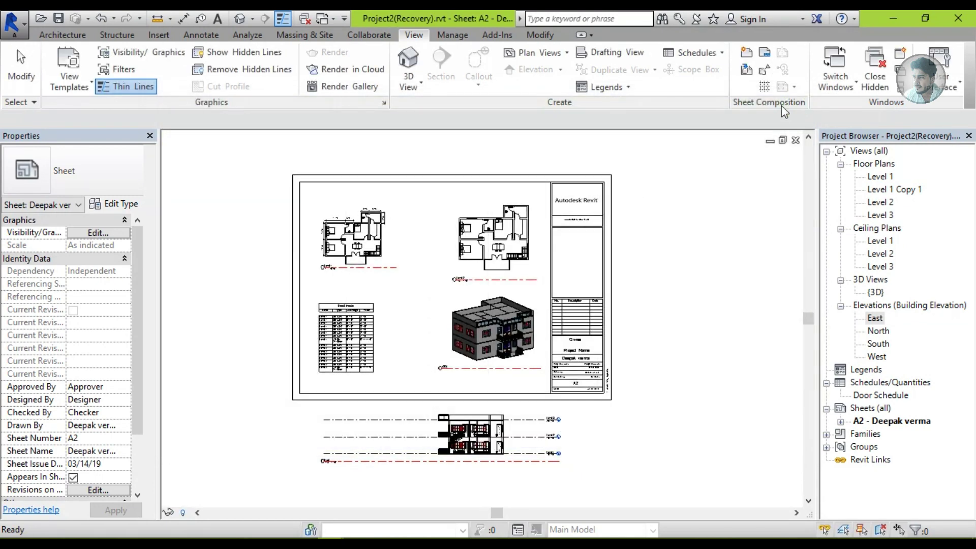
- Add Guide Grid 1 to the sheet, then remove it and reposition the view
left_click(764, 87)
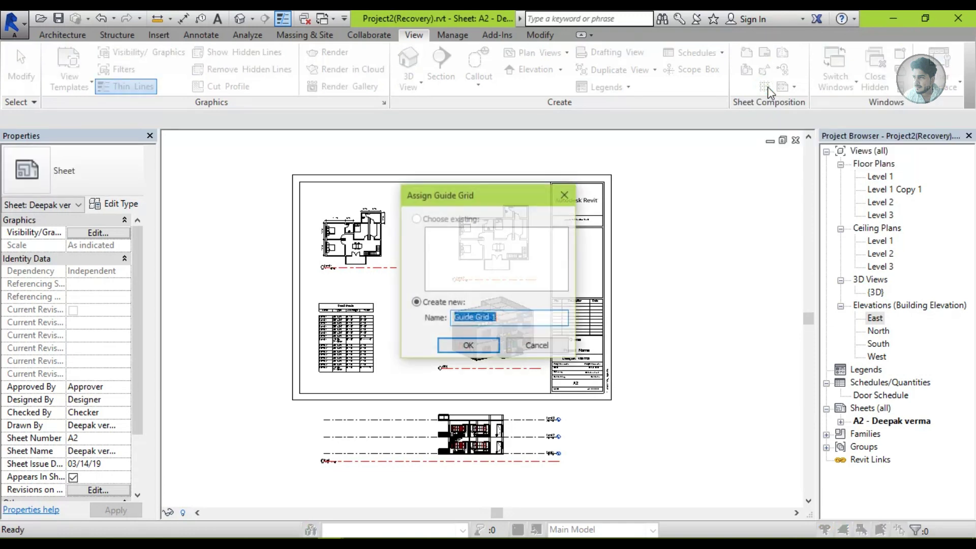
left_click(467, 345)
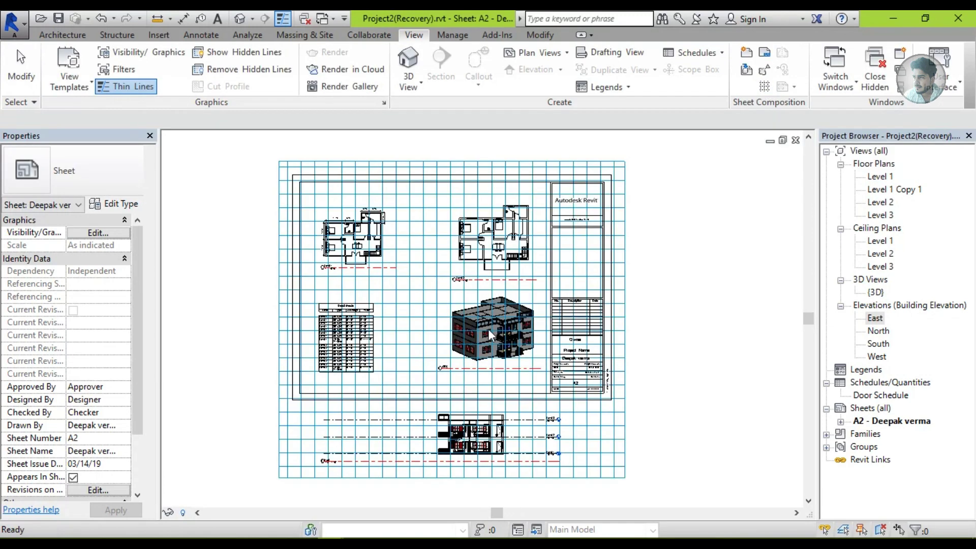
left_click(627, 377)
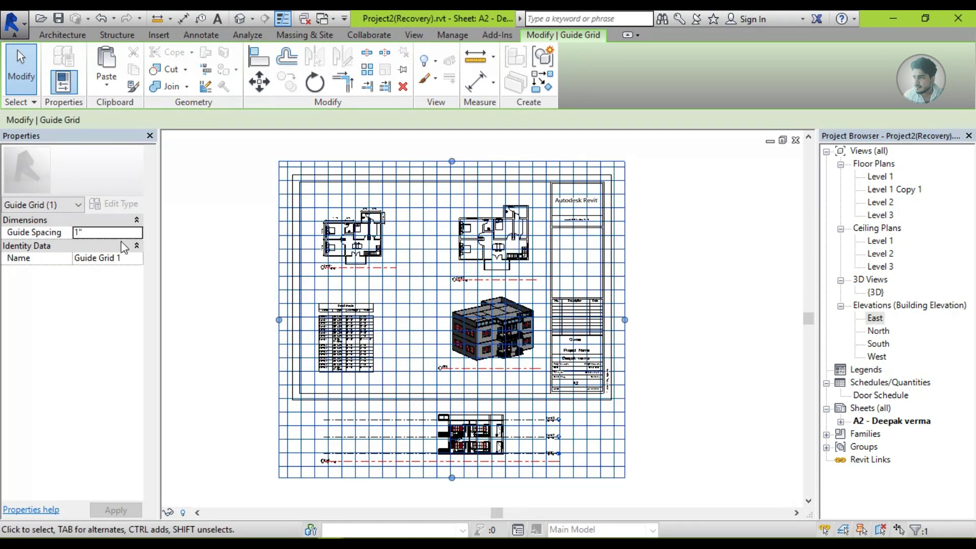
left_click(691, 264)
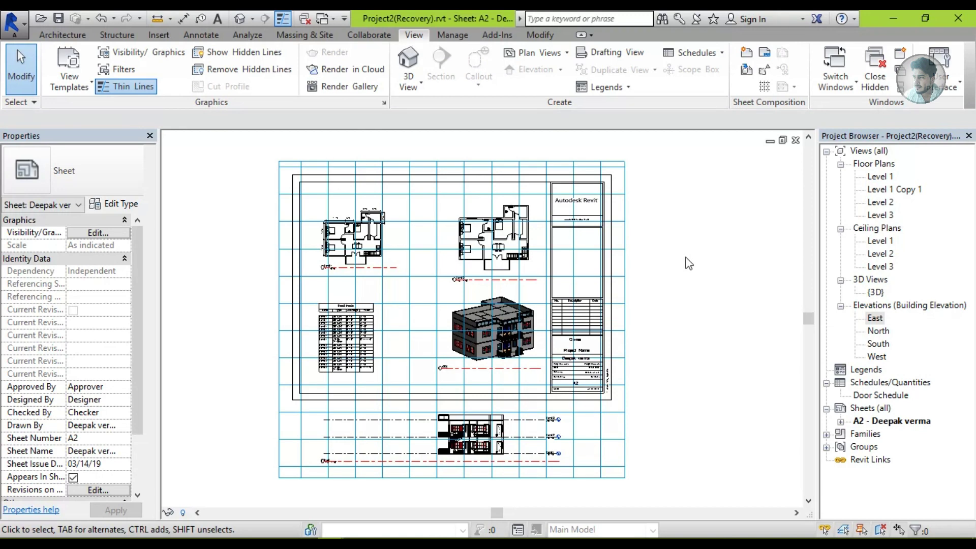
left_click(629, 252)
key("Escape")
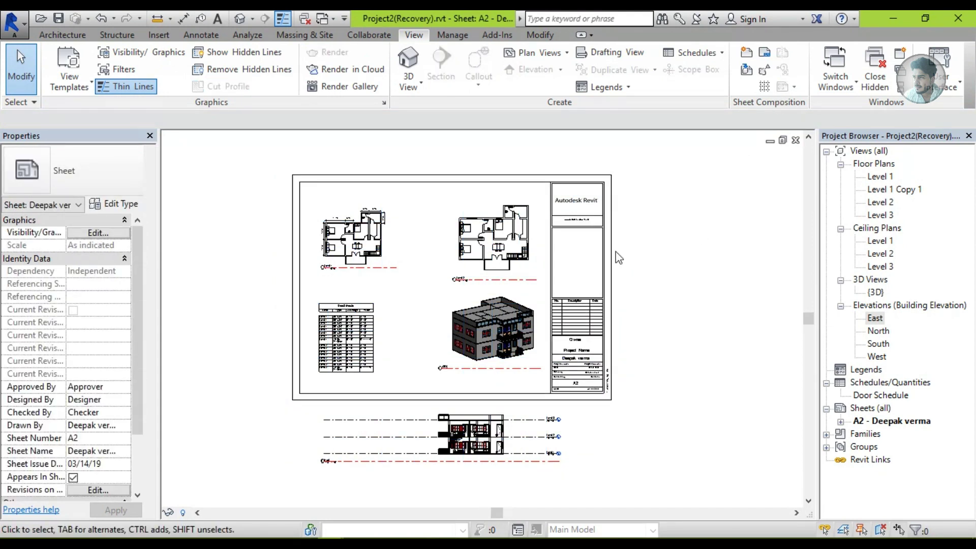
middle_click_drag(445, 372, 450, 328)
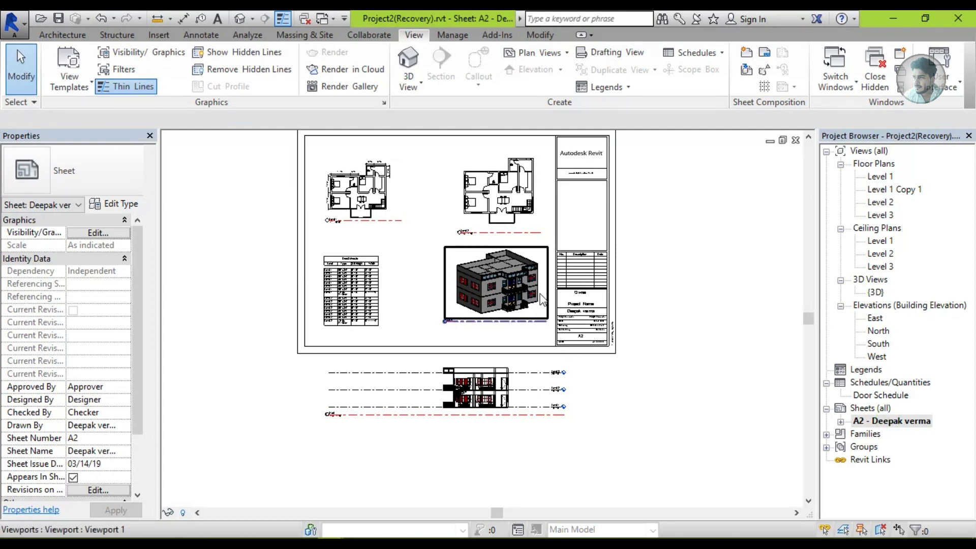
scroll(542, 310, "down", 1)
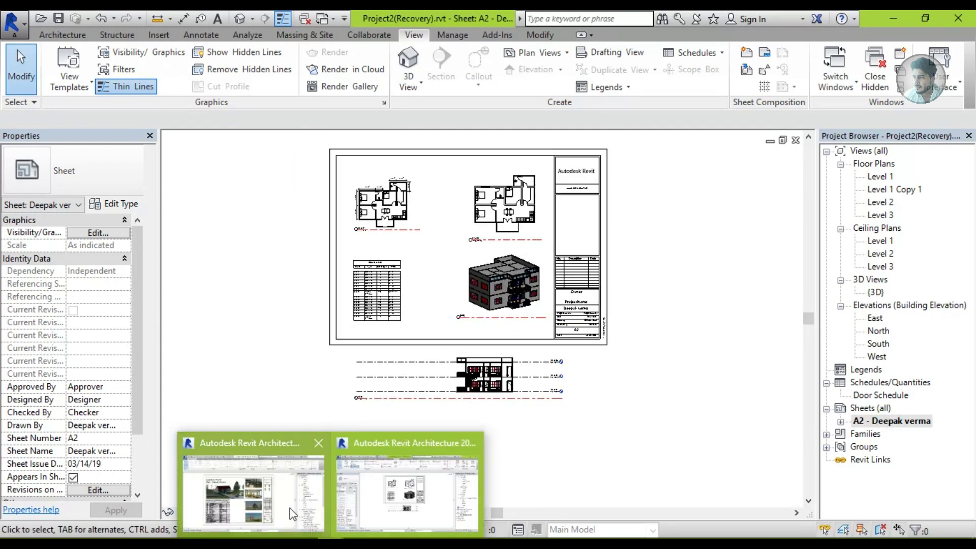
- In rac_basic_sample_project, open the Level 1 and Level 2 plans, then A001 - Title Sheet
left_click(290, 509)
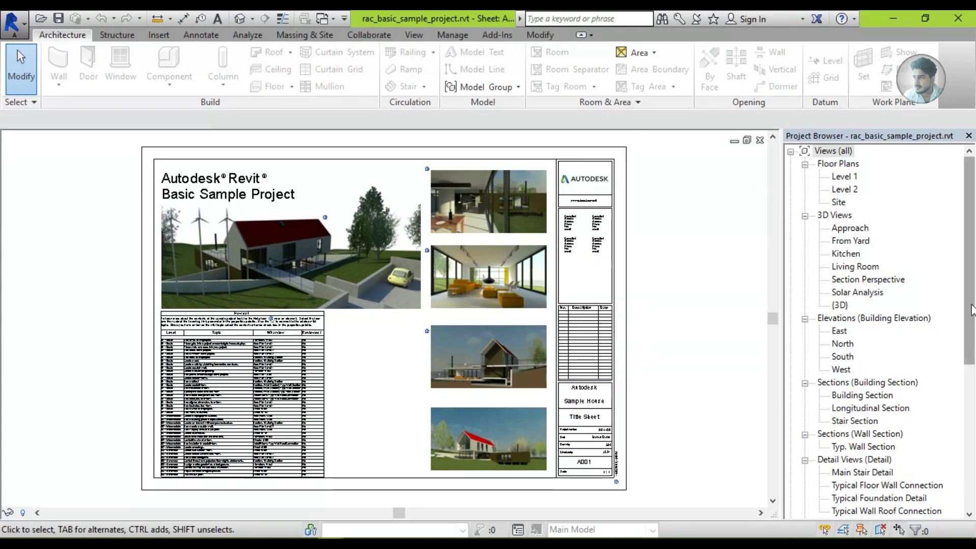
left_click(966, 243)
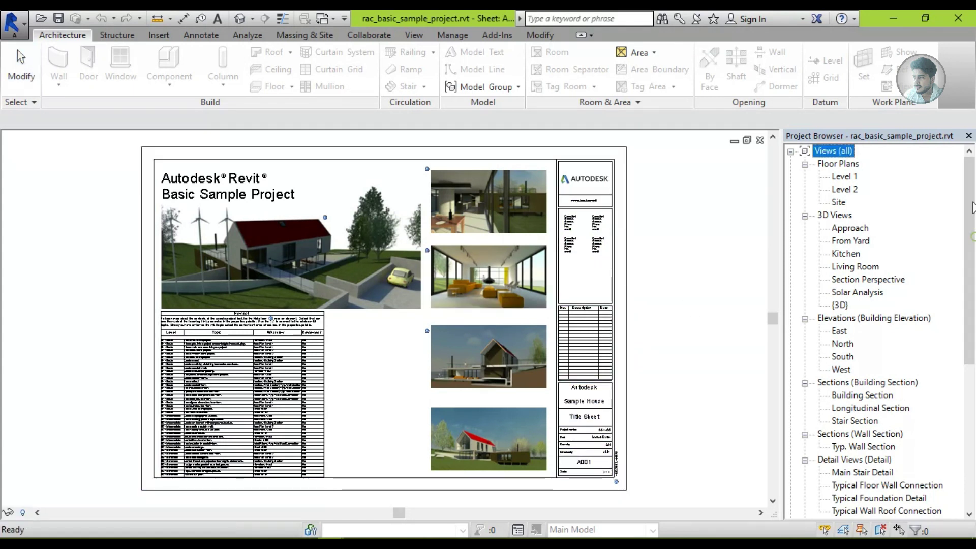
left_click(840, 178)
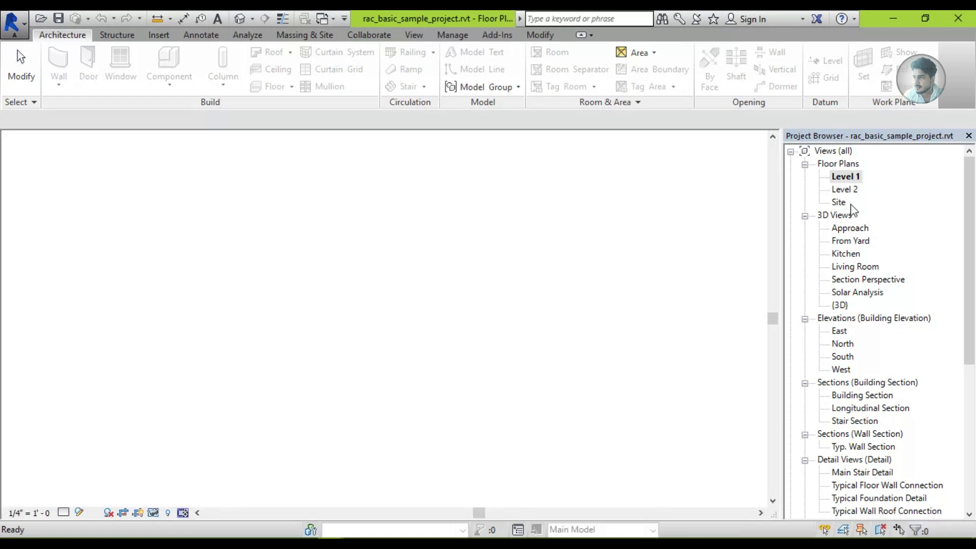
left_click(845, 189)
double_click(846, 191)
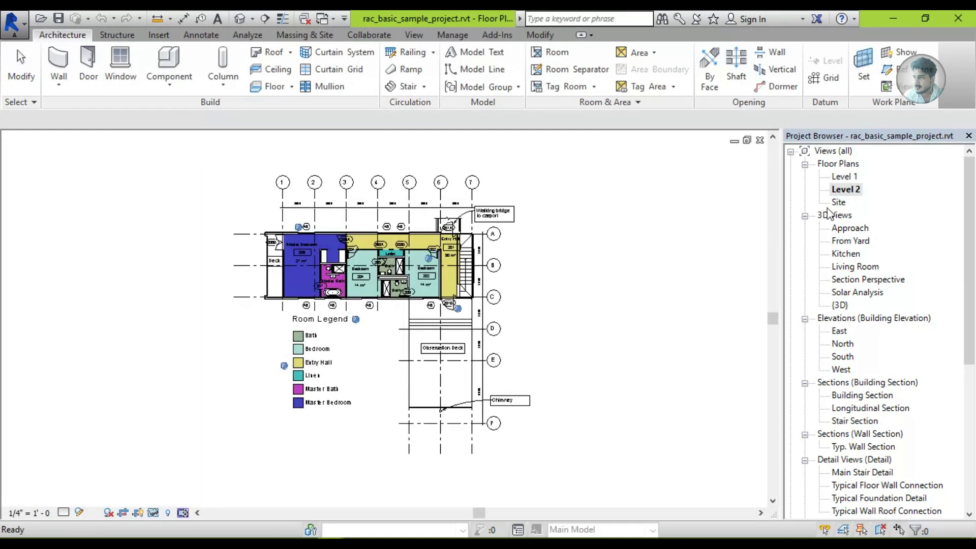
left_click_drag(973, 282, 974, 404)
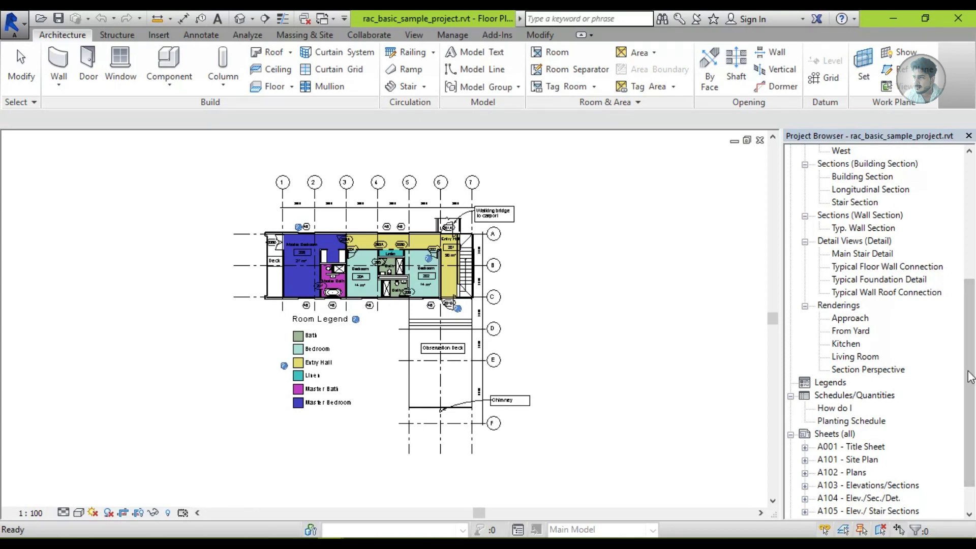
double_click(839, 448)
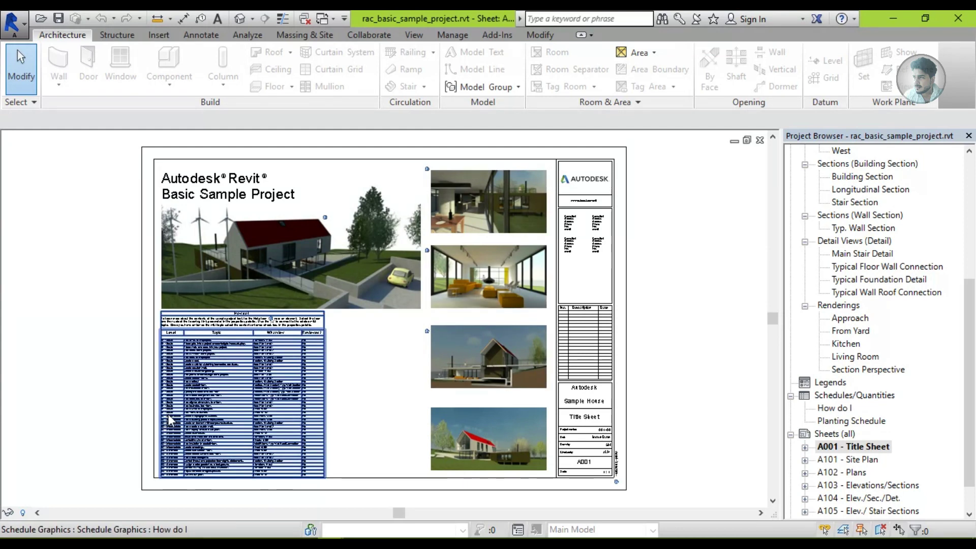
- Open sample sheets A101 - Site Plan and A102 - Plans
scroll(173, 414, "up", 2)
scroll(407, 399, "down", 5)
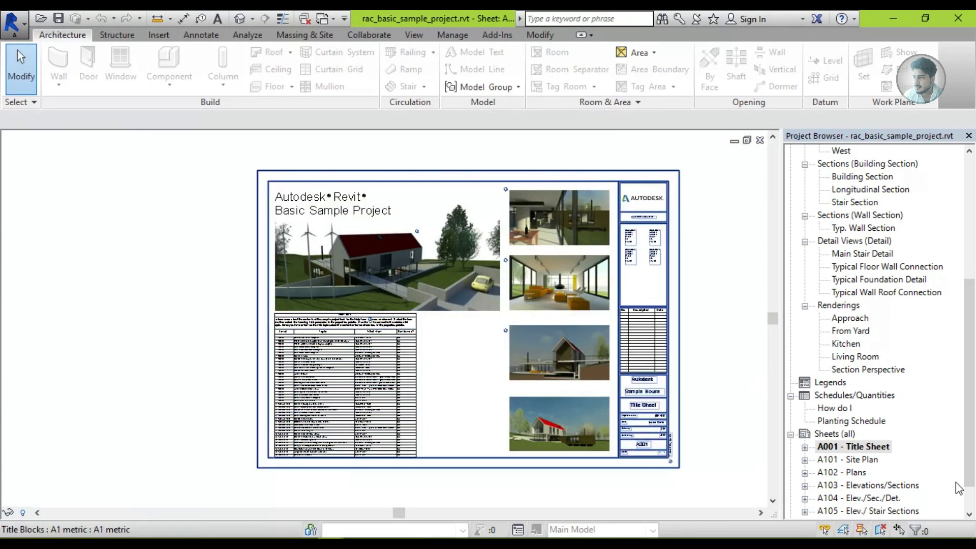
left_click(869, 460)
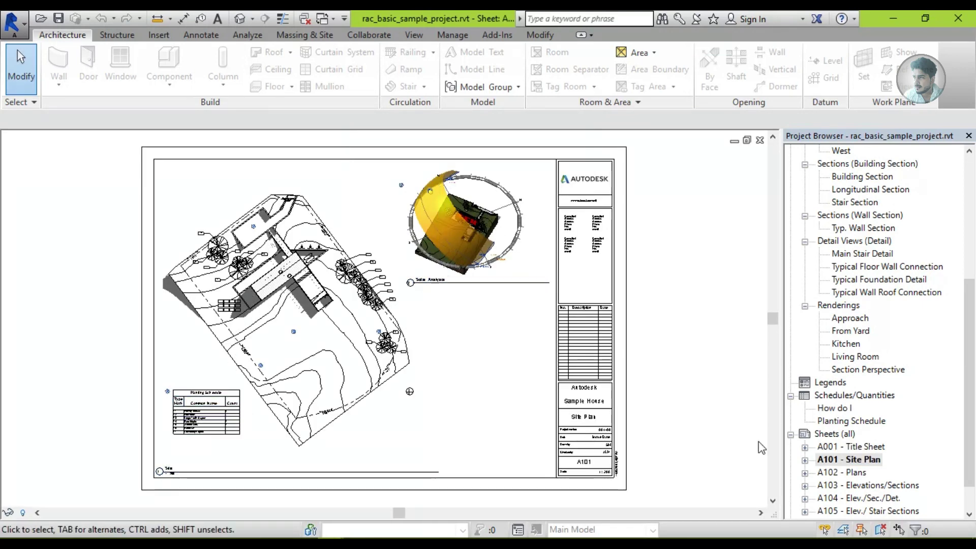
left_click(844, 471)
double_click(844, 472)
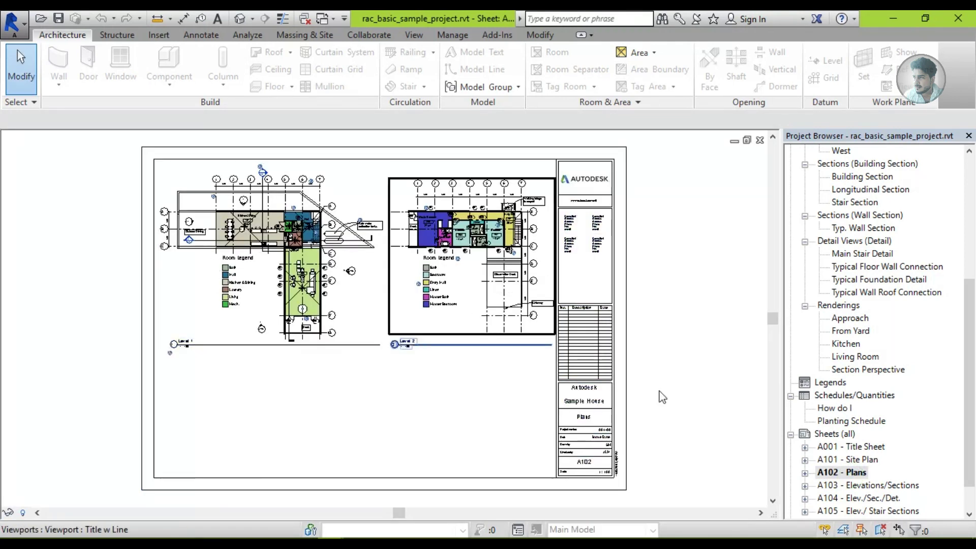
left_click(842, 473)
- Review sheets A103 - Elevations/Sections and A104 - Elev./Sec./Det., then open A105
left_click(898, 486)
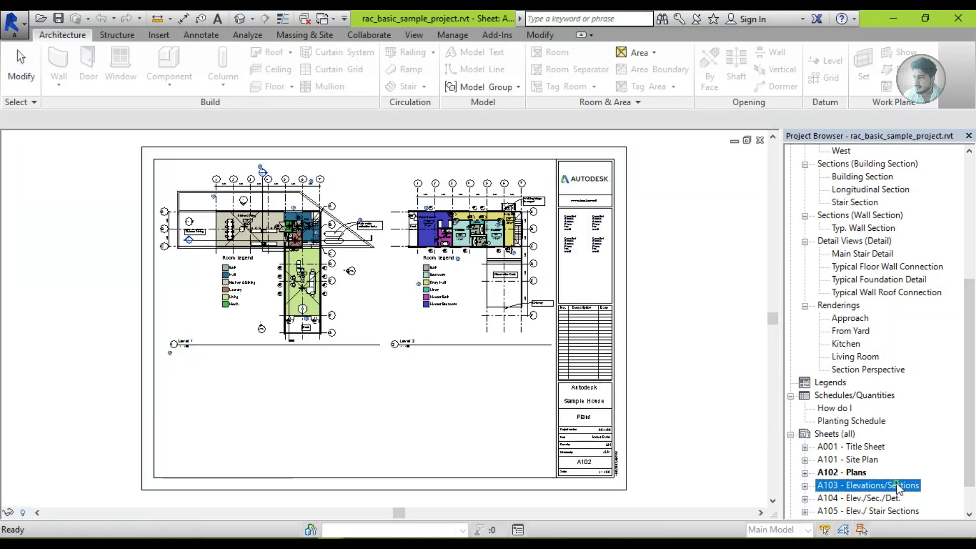
double_click(895, 485)
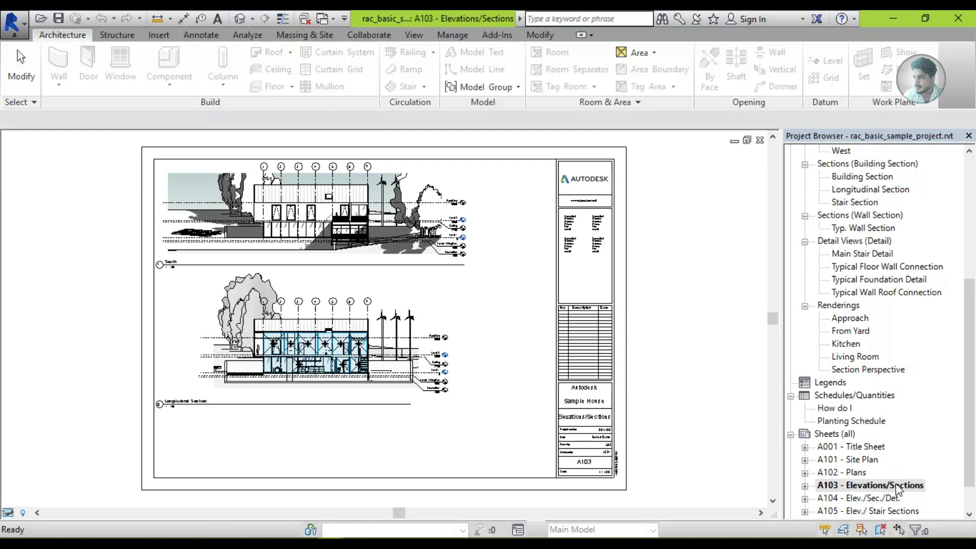
left_click(365, 262)
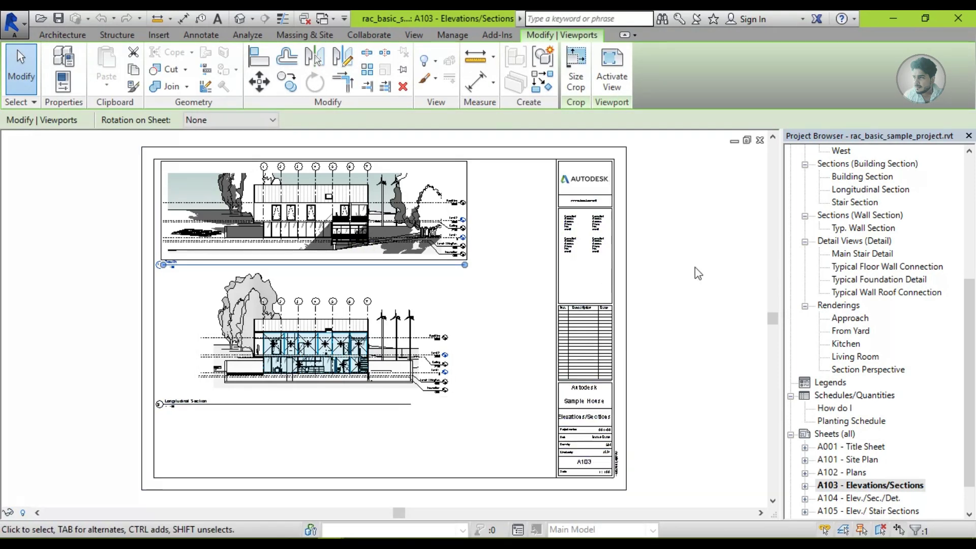
left_click(708, 202)
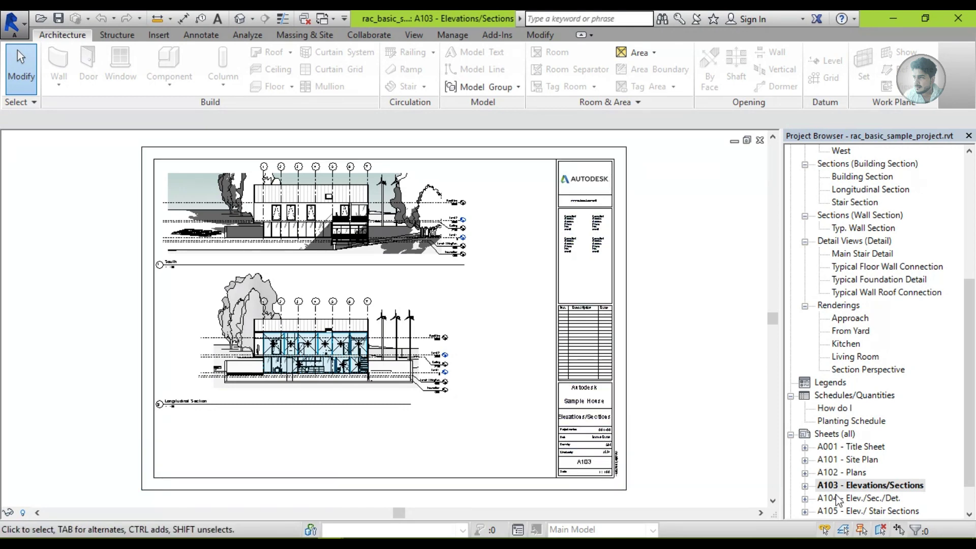
left_click(875, 501)
double_click(875, 501)
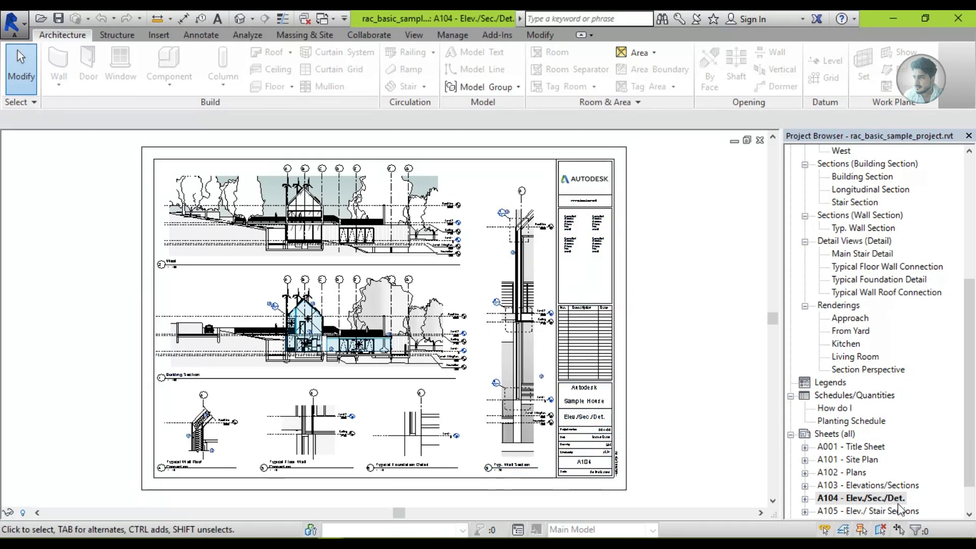
double_click(889, 510)
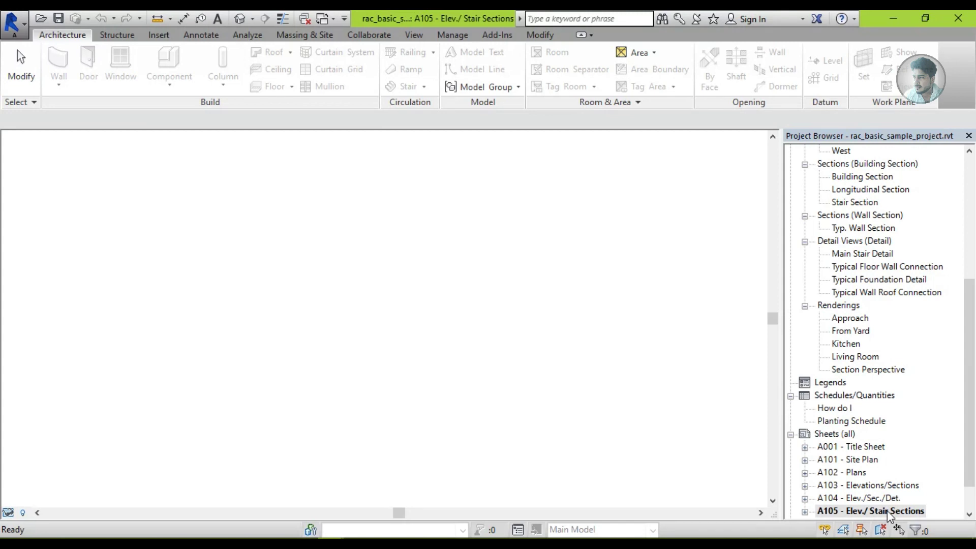
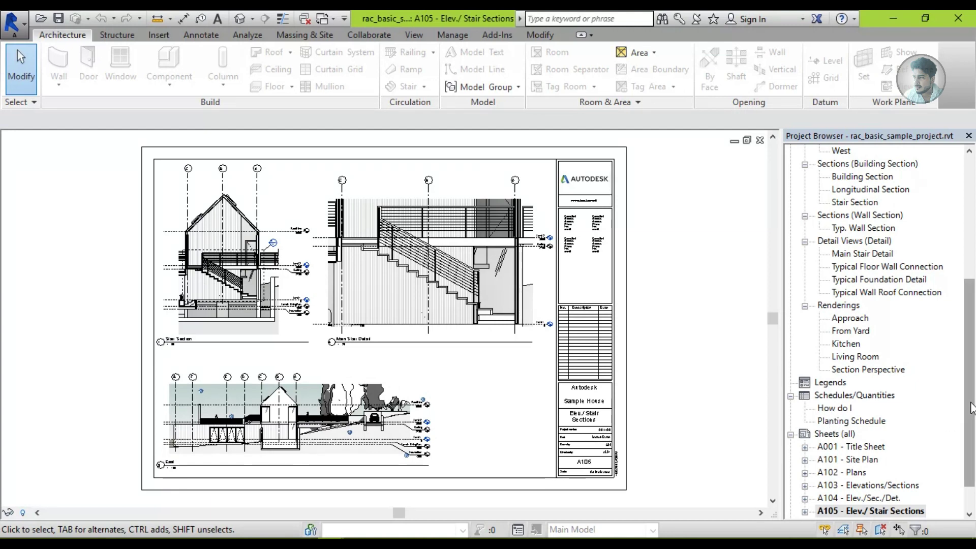
- Open the Main Stair, Typical Floor Wall, Typical Foundation and Typical Wall Roof detail views
left_click_drag(971, 407, 971, 355)
double_click(847, 346)
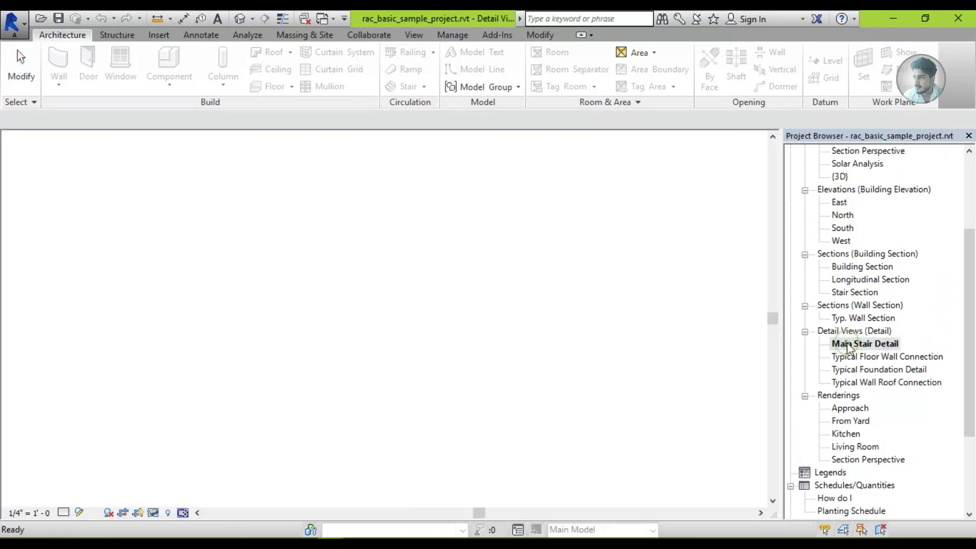
double_click(852, 357)
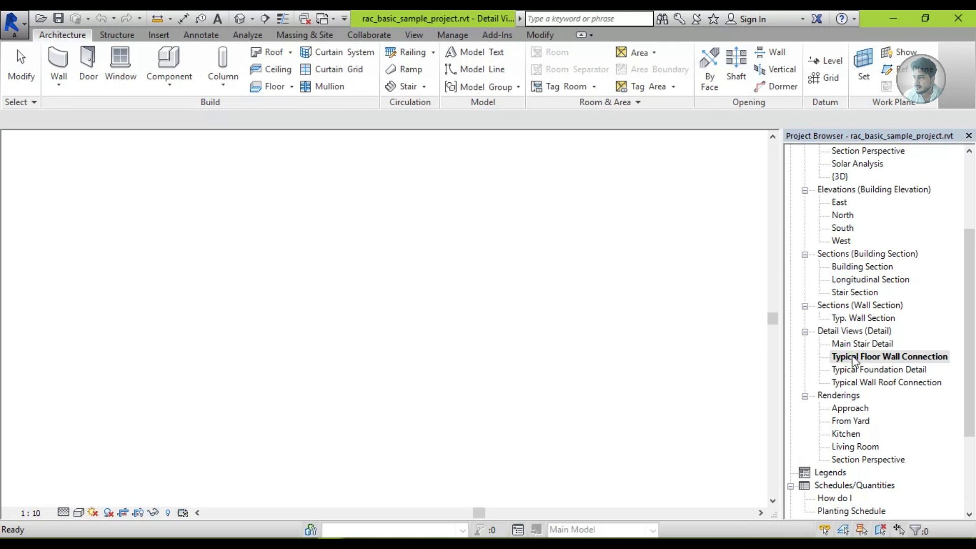
double_click(861, 371)
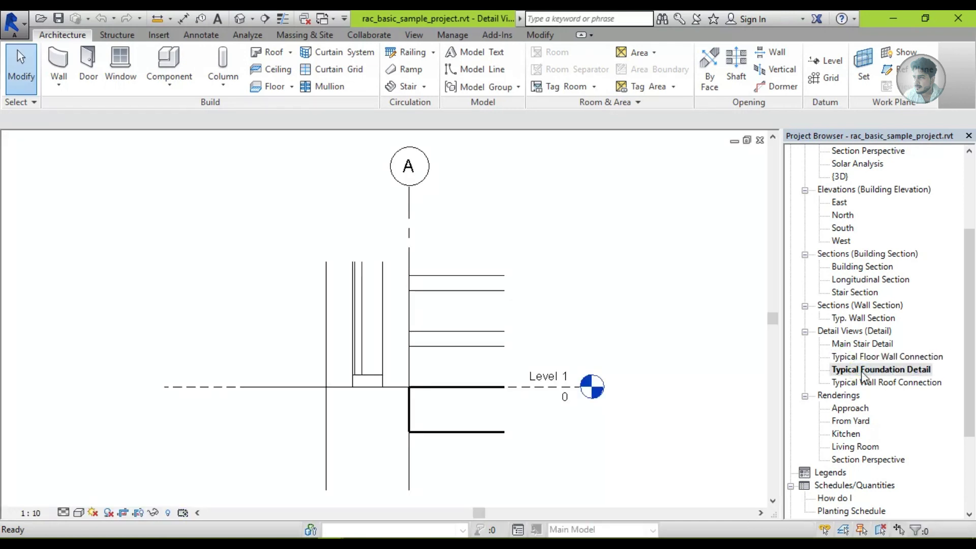
double_click(863, 383)
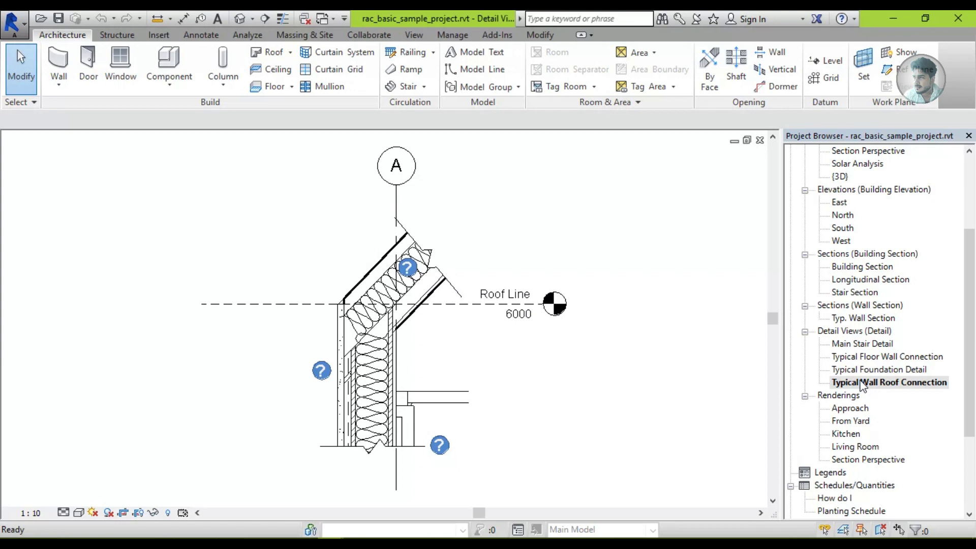
- Open the Level 1 floor plan and zoom out across it
left_click_drag(971, 318, 971, 245)
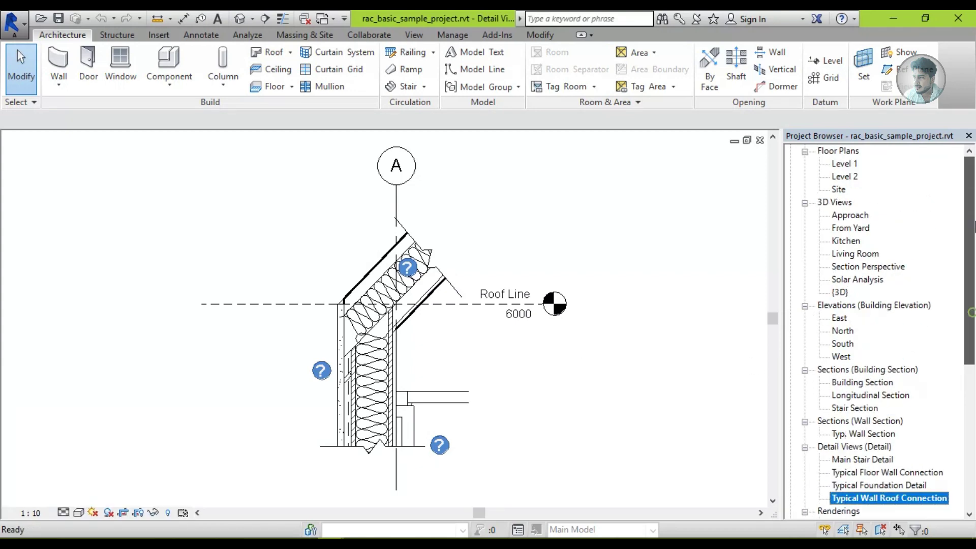
double_click(845, 176)
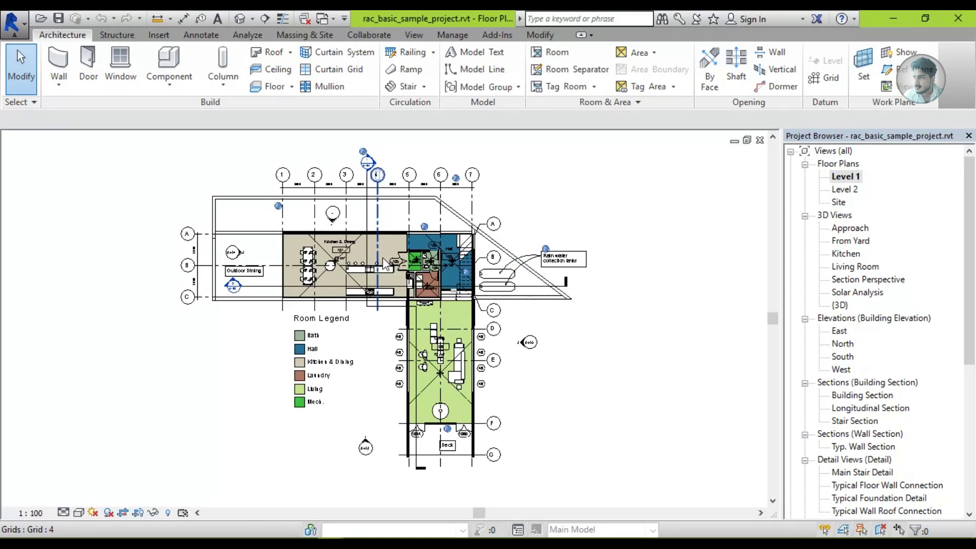
scroll(559, 305, "down", 2)
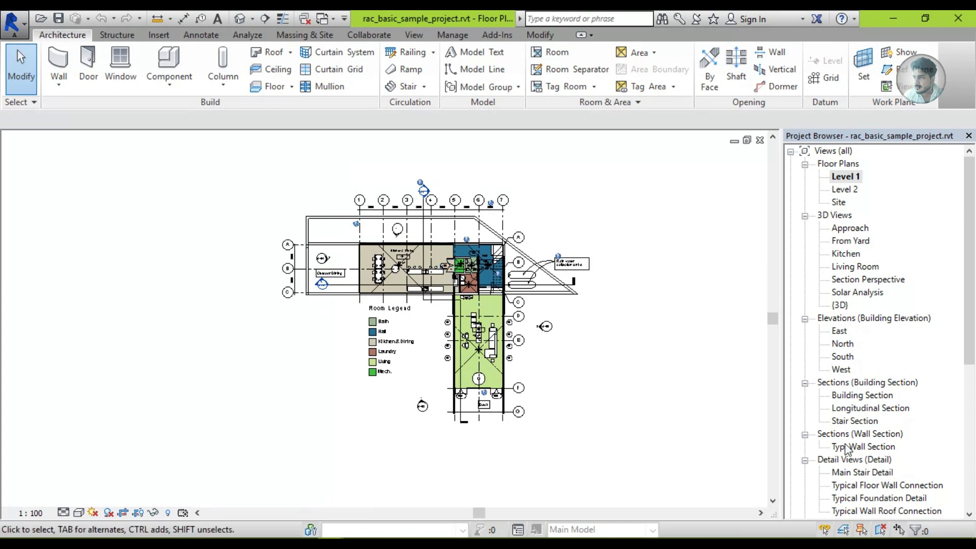
scroll(847, 450, "down", 1)
scroll(849, 450, "down", 3)
scroll(859, 450, "down", 3)
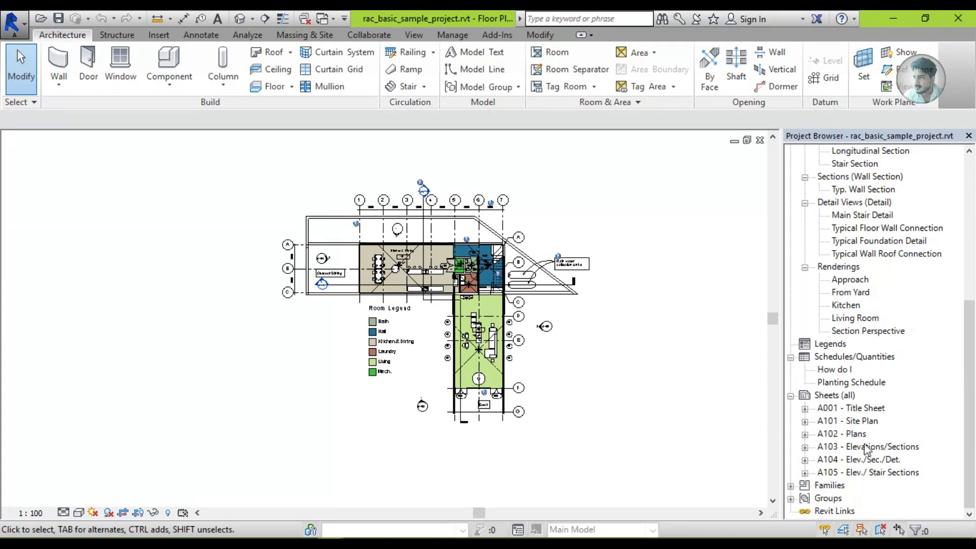
- Open the A001 Title Sheet and show the Properties palette for it
double_click(855, 407)
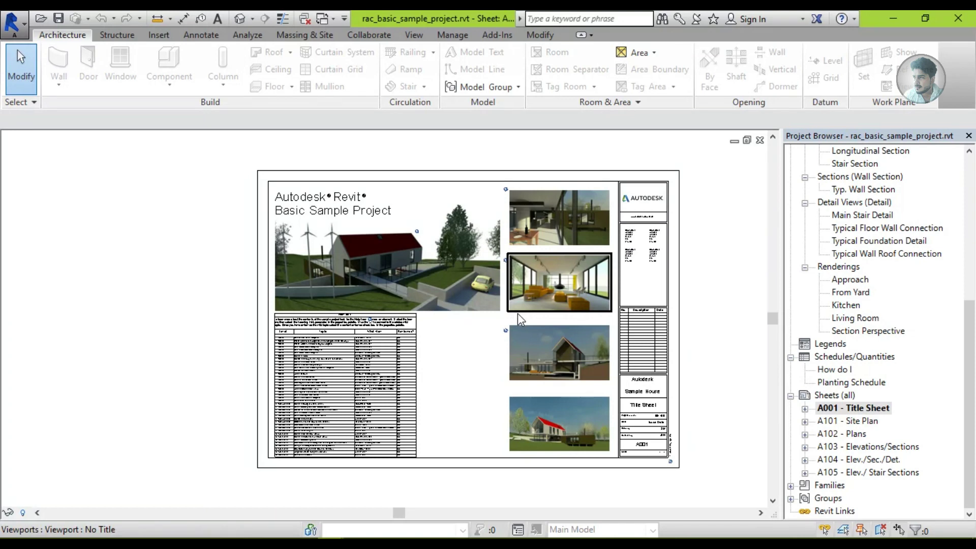
scroll(529, 315, "up", 2)
middle_click_drag(505, 326, 497, 321)
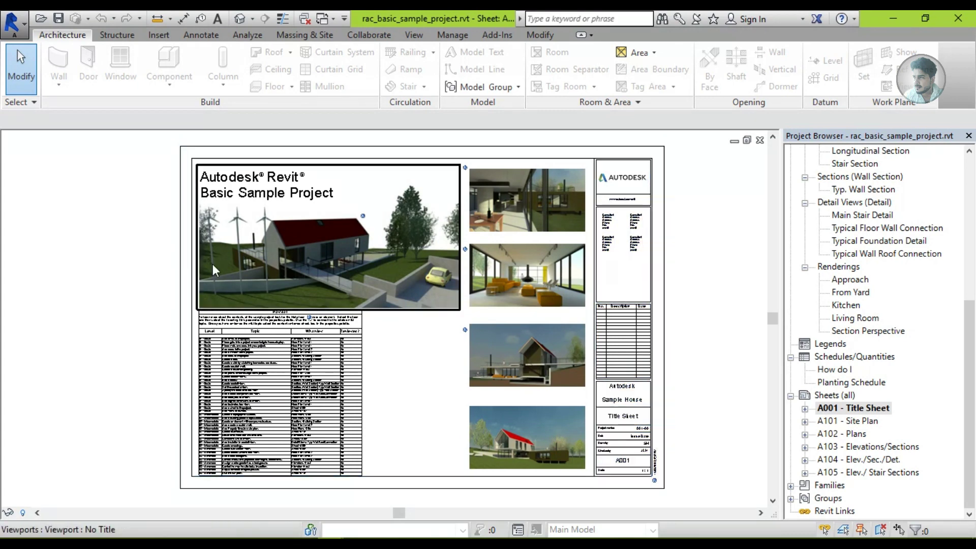
right_click(104, 224)
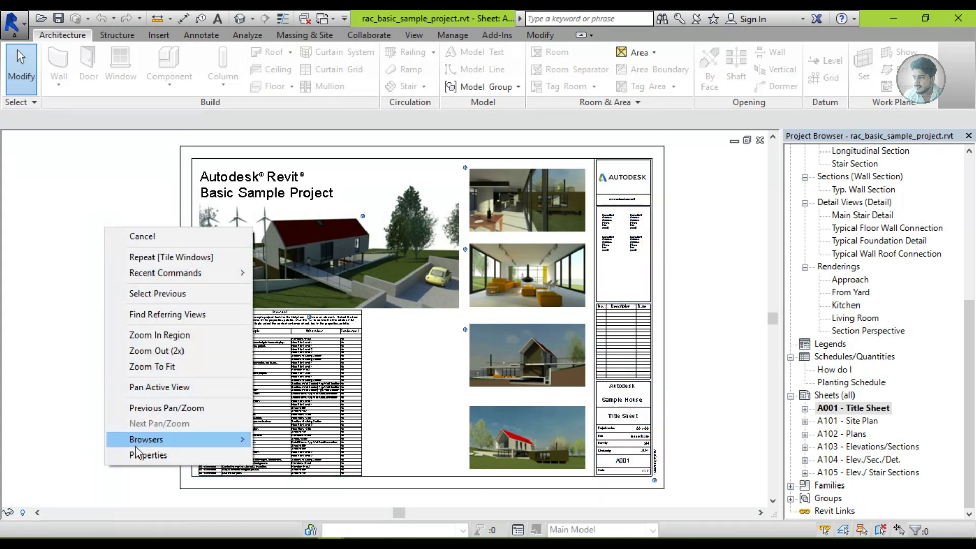
left_click(118, 451)
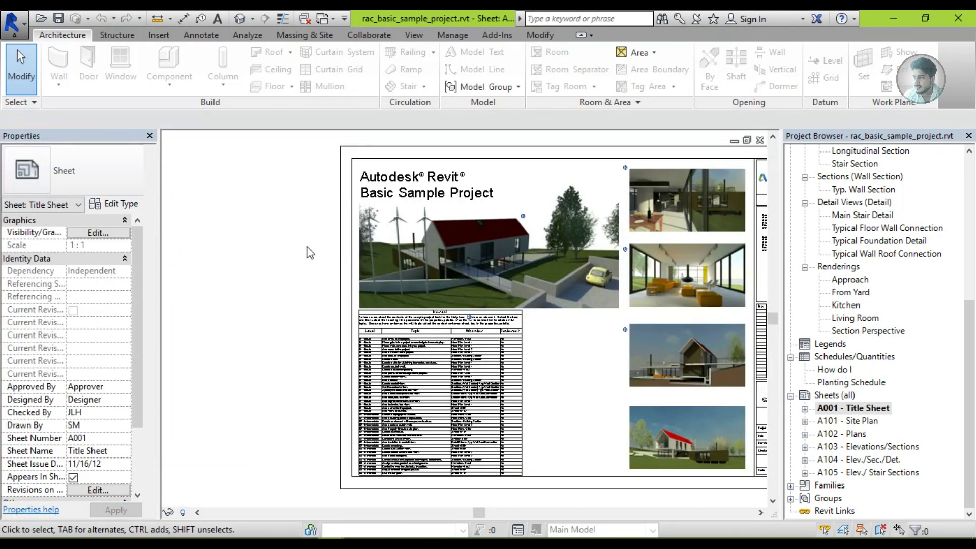
- Inspect the title block and Approach viewport properties, then open the A101 Site Plan sheet
left_click(325, 235)
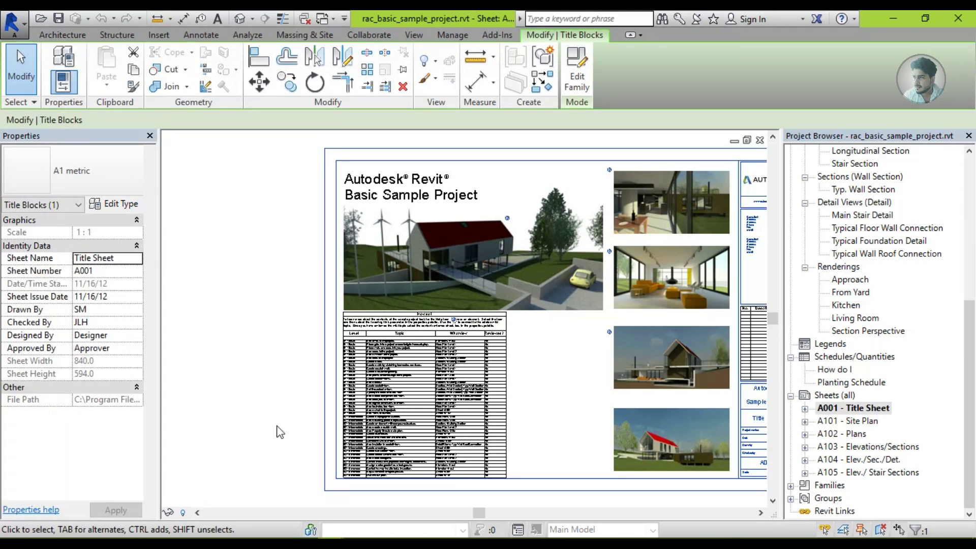
key("z")
key("f")
left_click(393, 287)
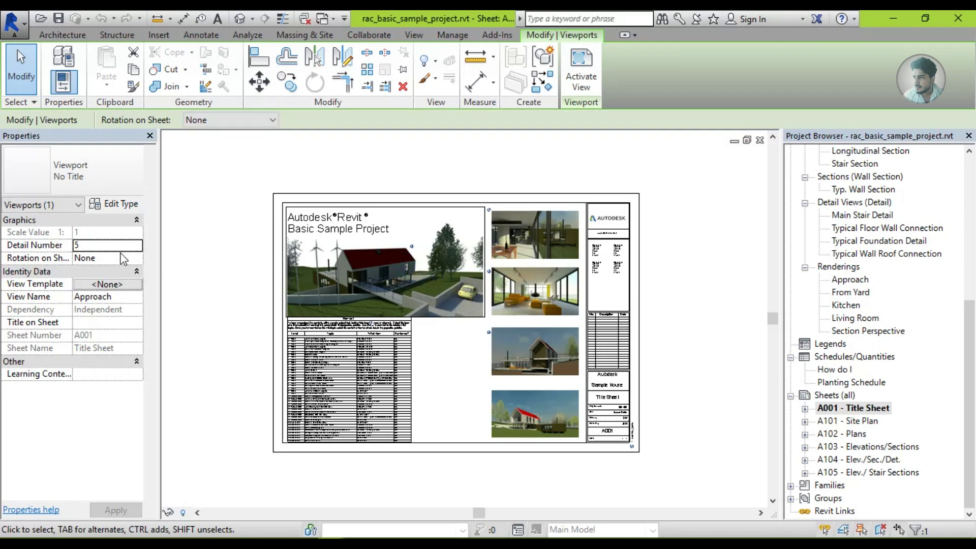
double_click(859, 421)
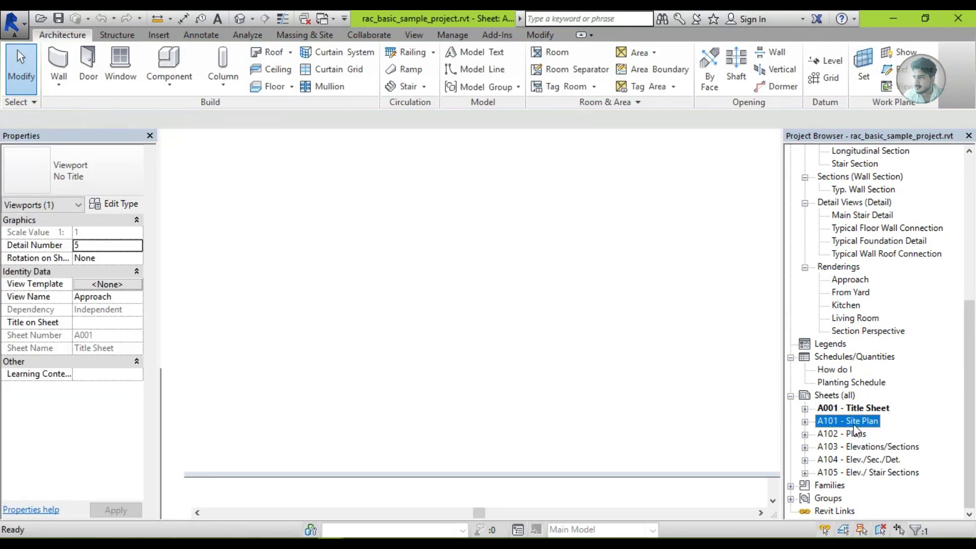
- Show the site plan viewport's View Scale options, then switch to the Project2(Recovery) window
left_click(437, 306)
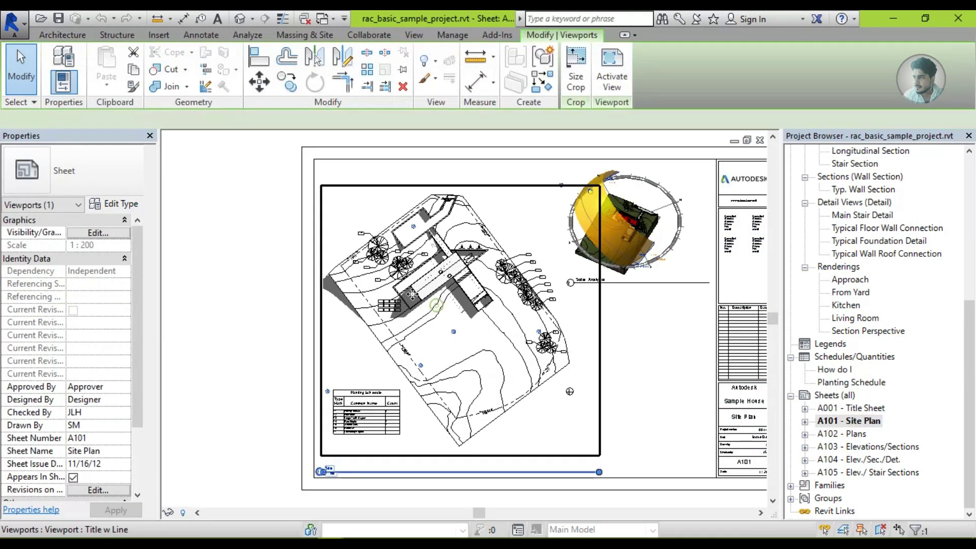
left_click(126, 241)
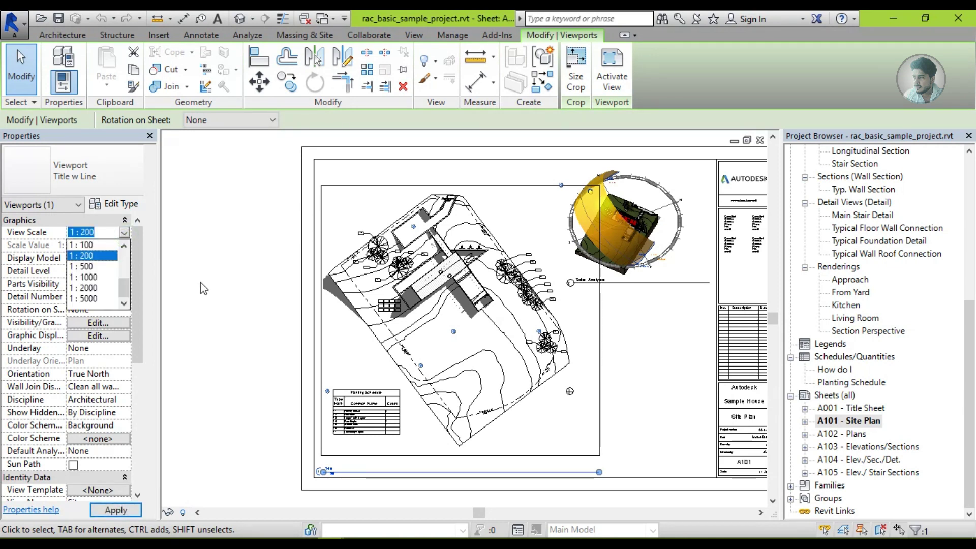
left_click(414, 514)
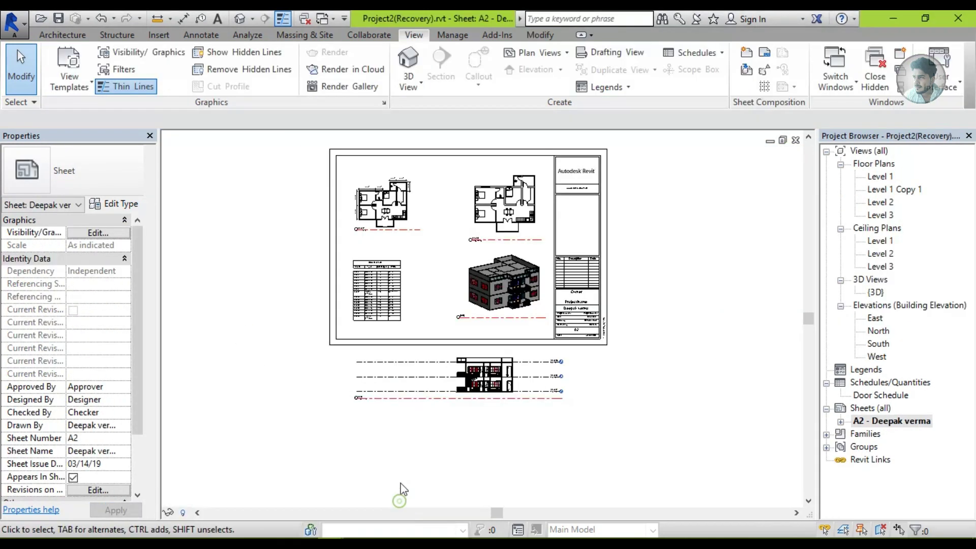
left_click(62, 35)
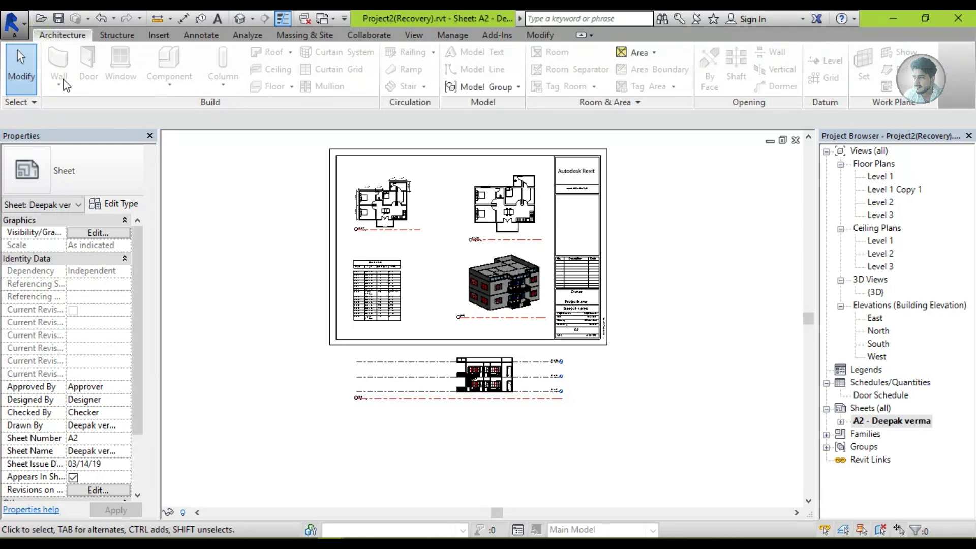
double_click(883, 178)
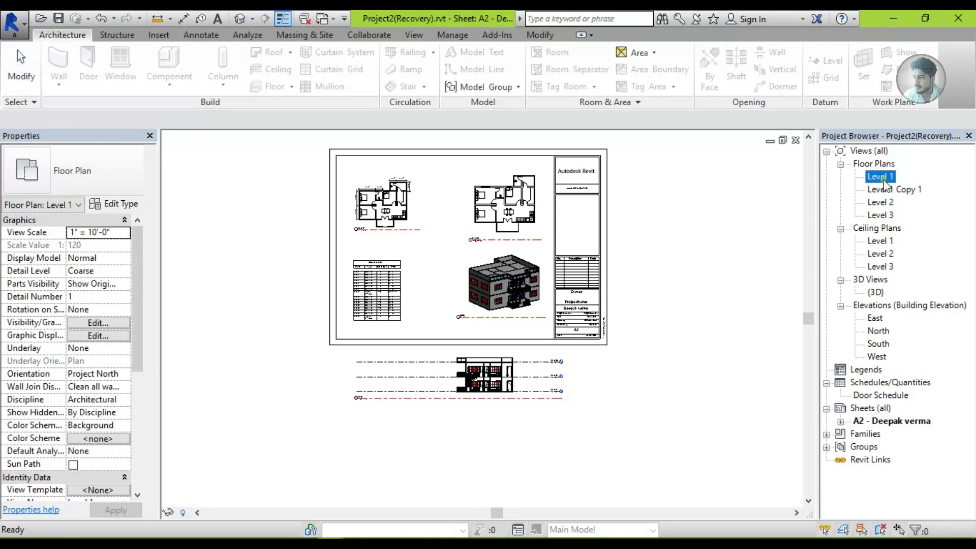
scroll(397, 326, "up", 2)
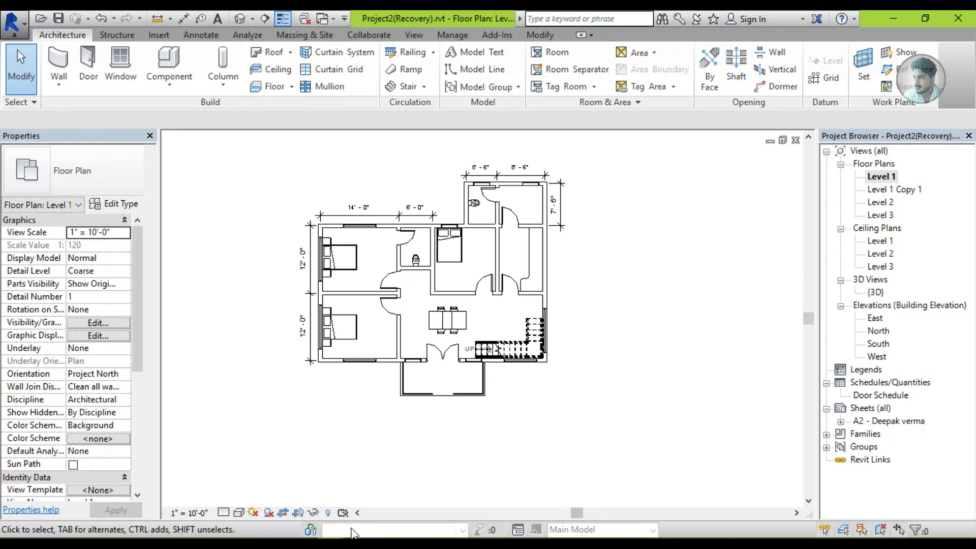
left_click(396, 483)
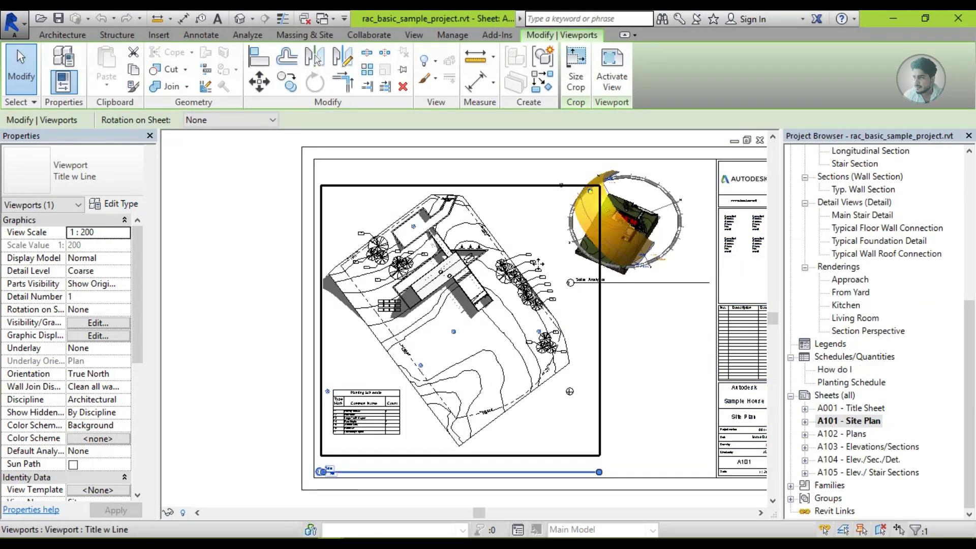
middle_click_drag(460, 280, 367, 274)
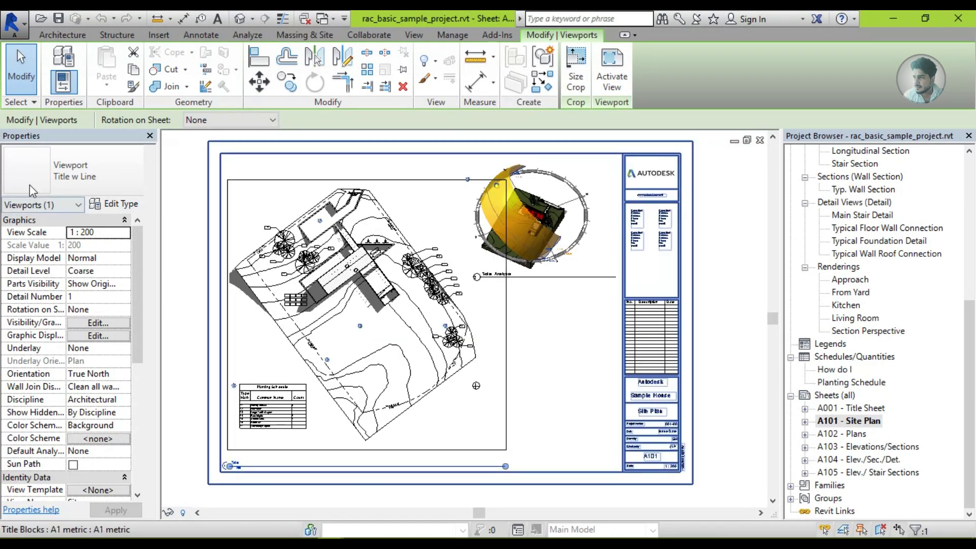
left_click(62, 34)
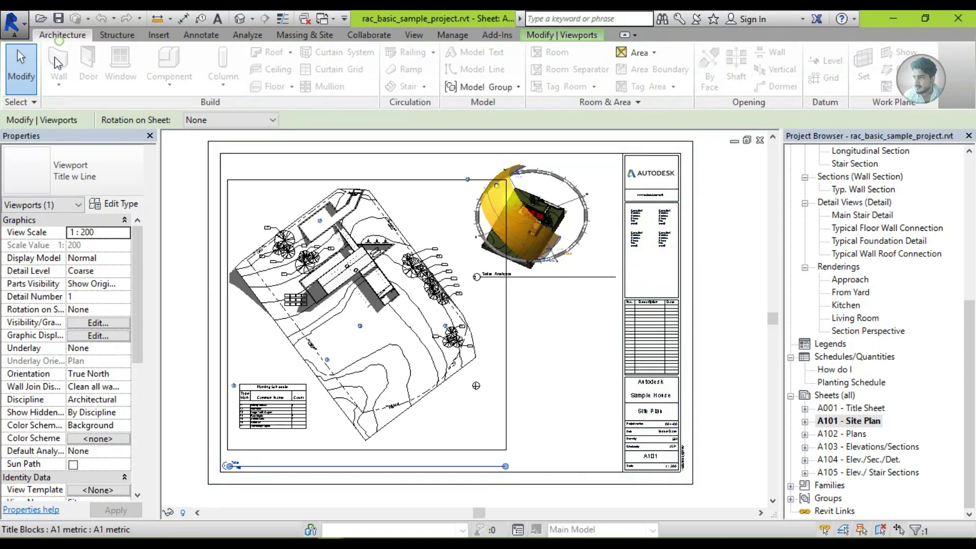
scroll(869, 203, "up", 7)
key("Escape")
double_click(855, 178)
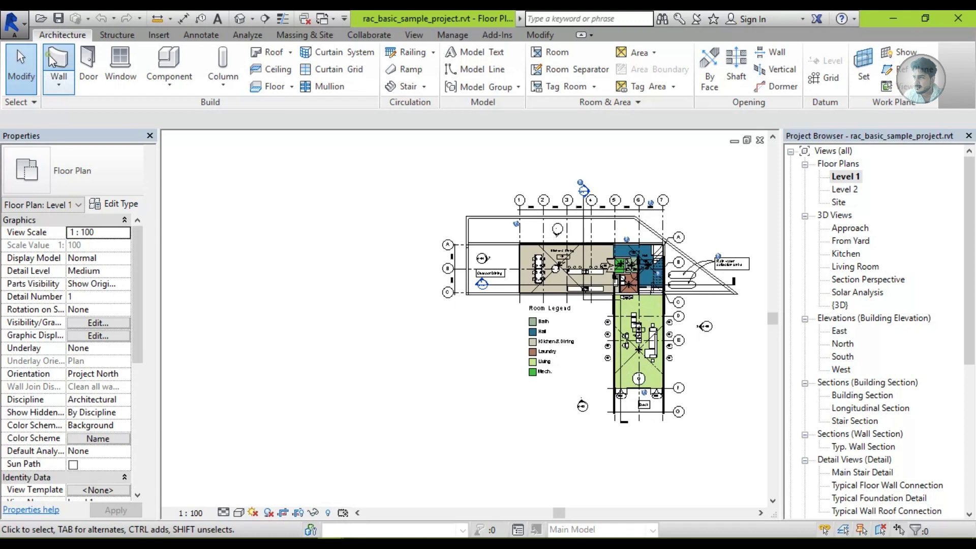
key("w")
key("a")
left_click(100, 181)
scroll(91, 300, "up", 1)
left_click(91, 297)
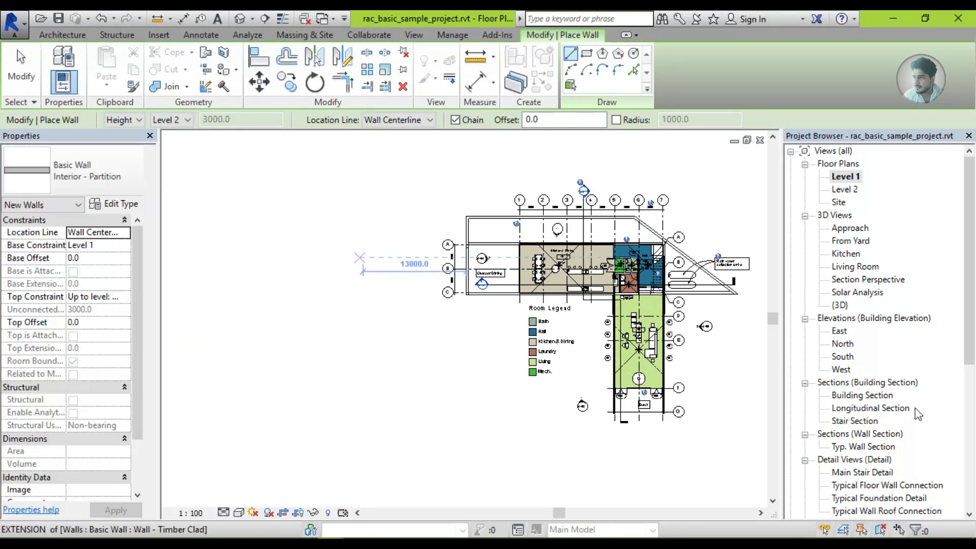
key("Escape")
key("Escape")
left_click(972, 421)
double_click(849, 421)
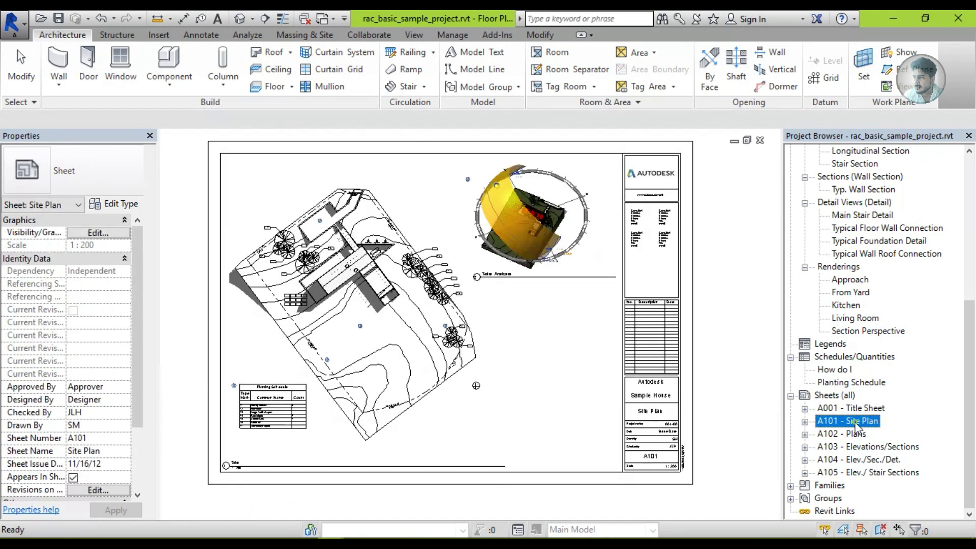
left_click(532, 239)
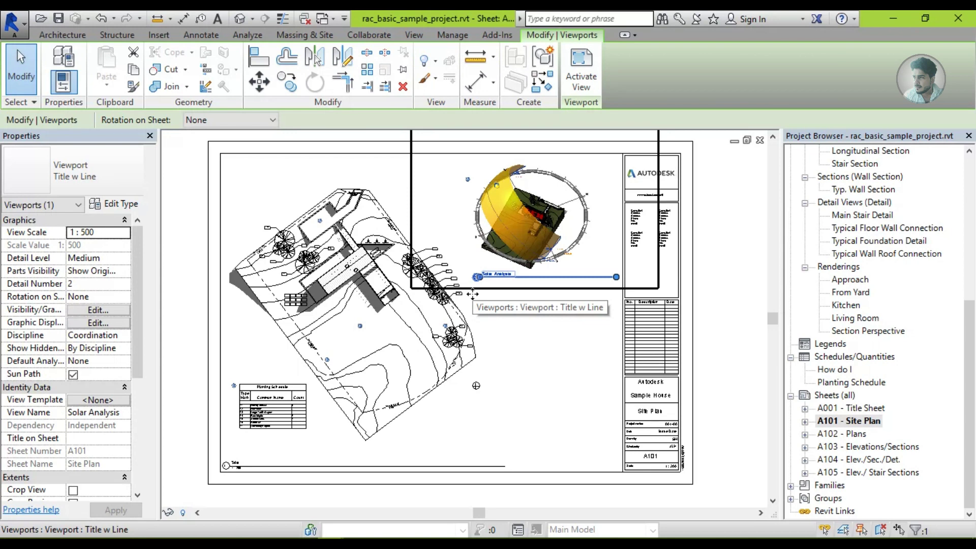
left_click(717, 311)
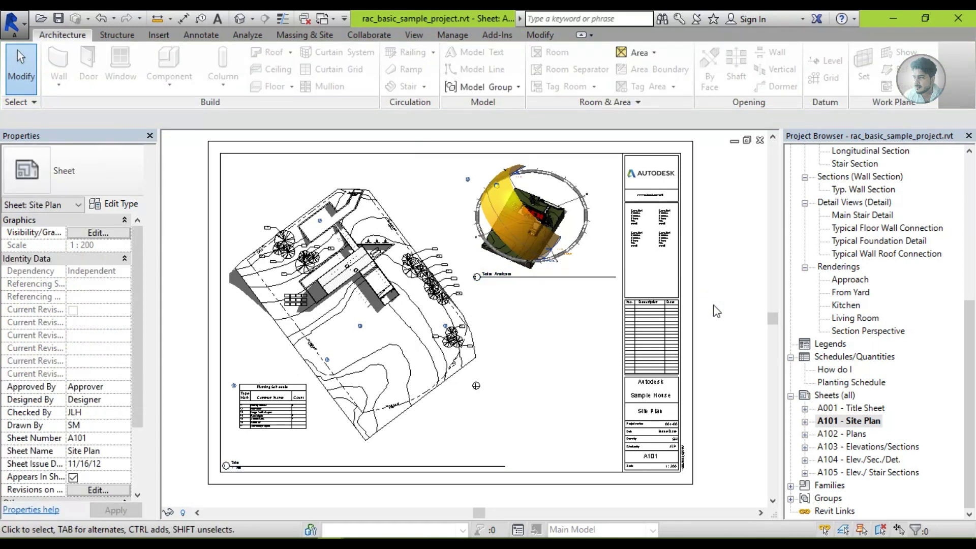